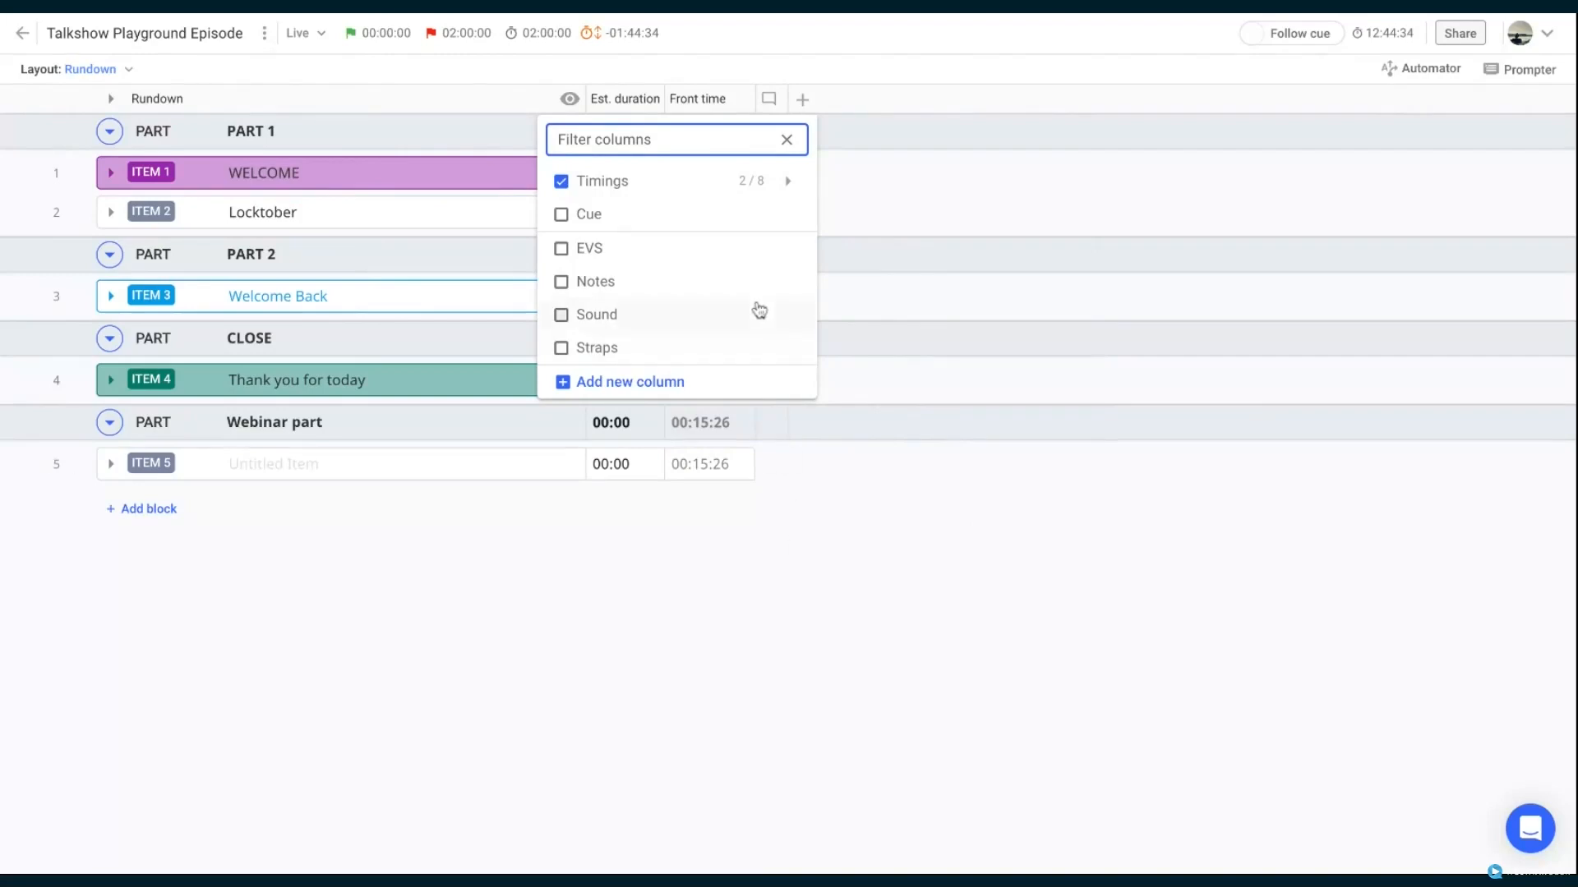
Show the End time, Back time, Part timer, Actual duration, Actual start time and Actual end time columns in the rundown
left_click(745, 188)
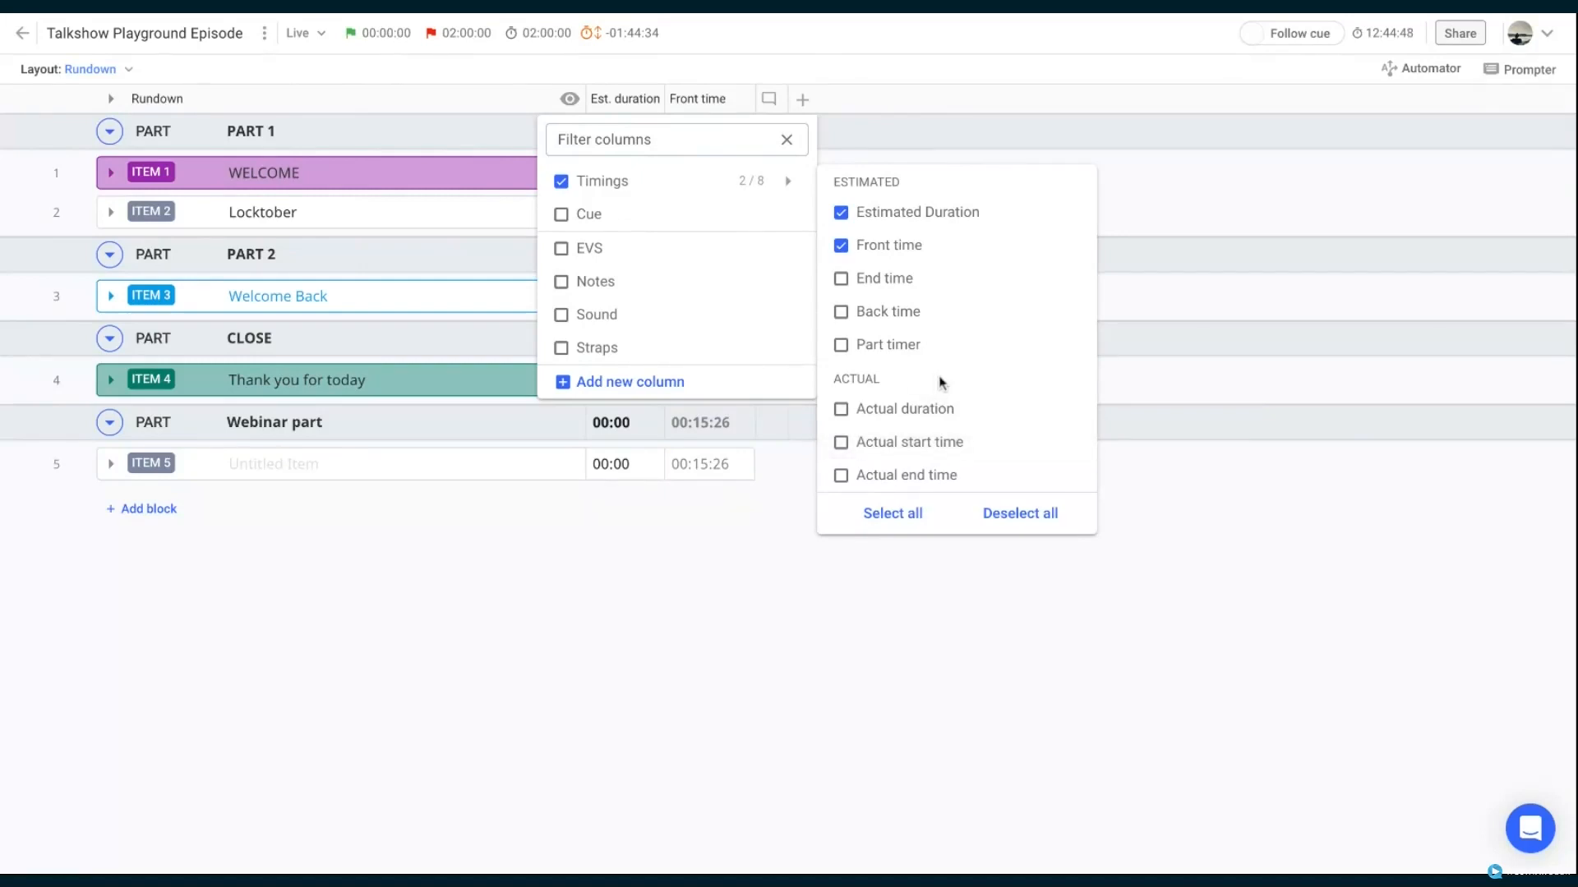
left_click(900, 279)
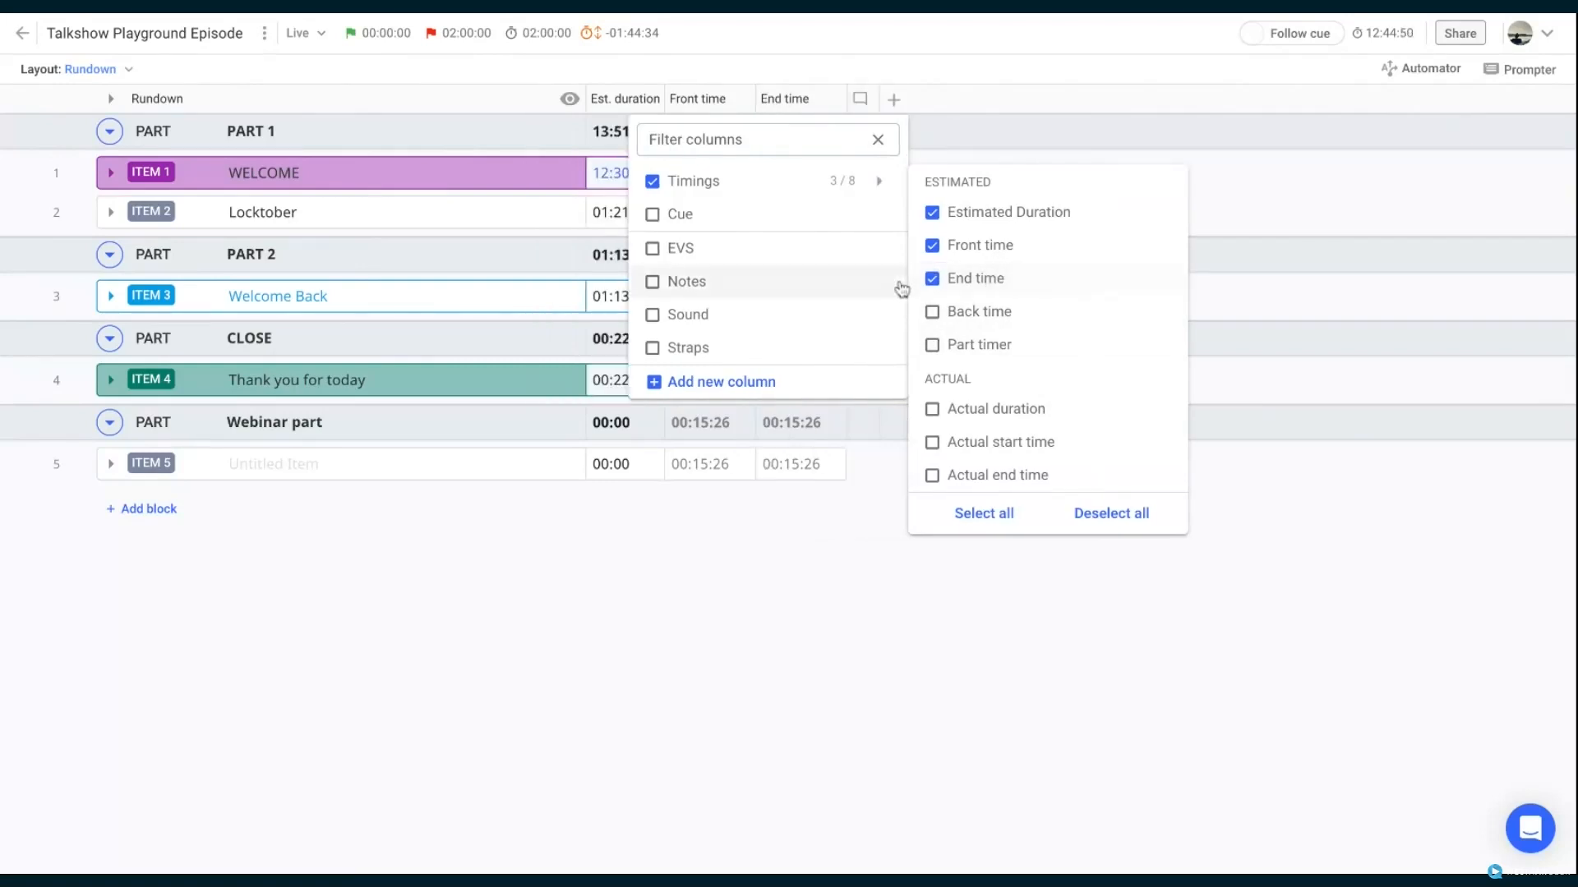
left_click(953, 316)
left_click(1043, 345)
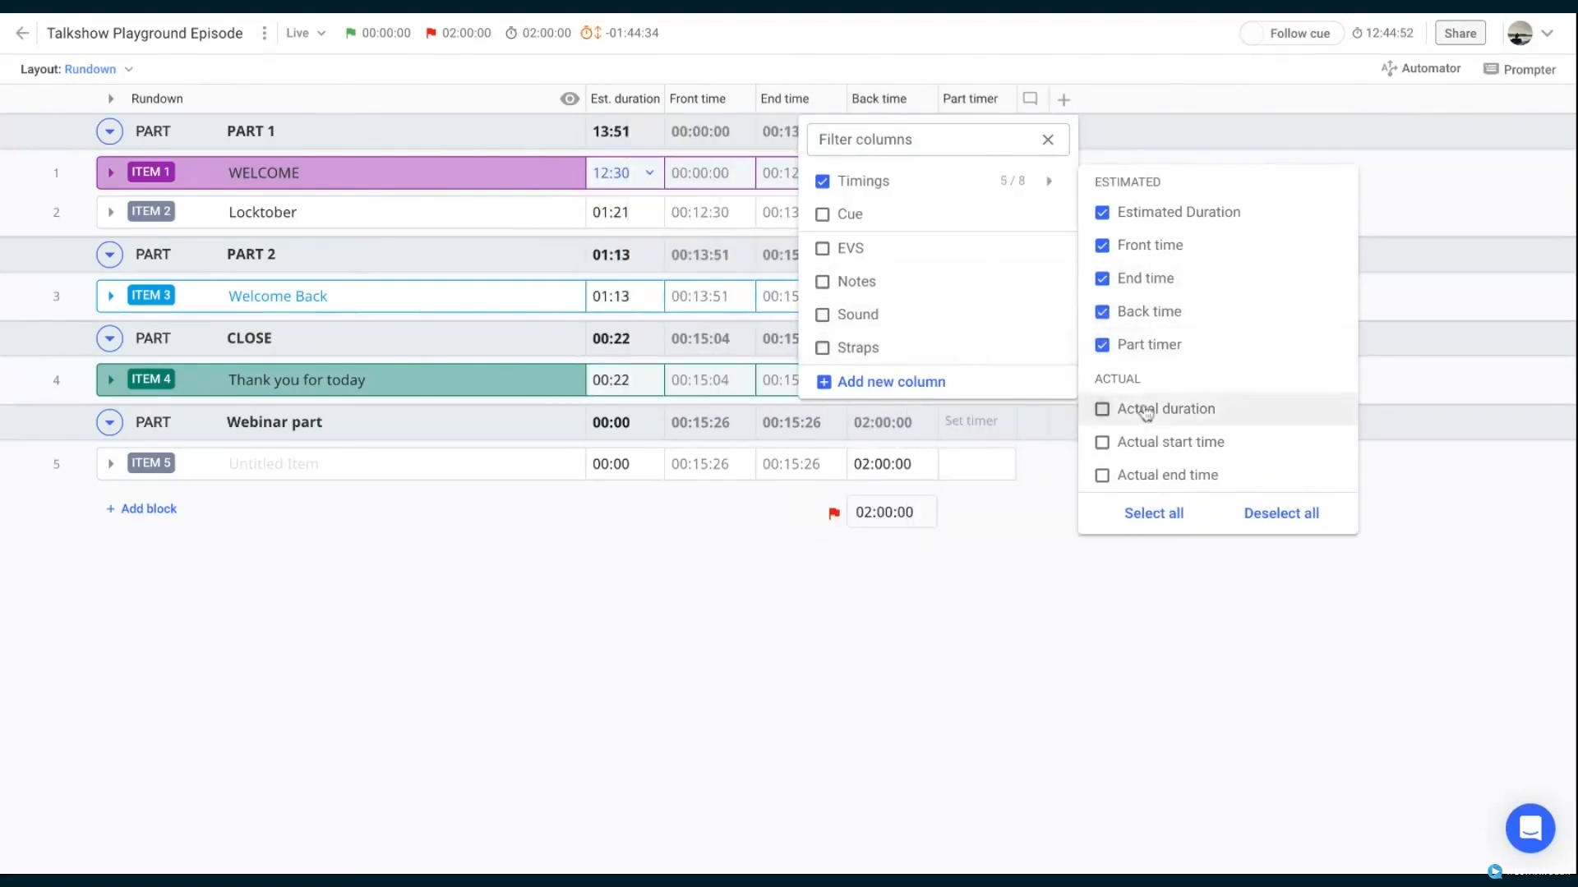
left_click(1141, 411)
left_click(1181, 442)
left_click(1274, 476)
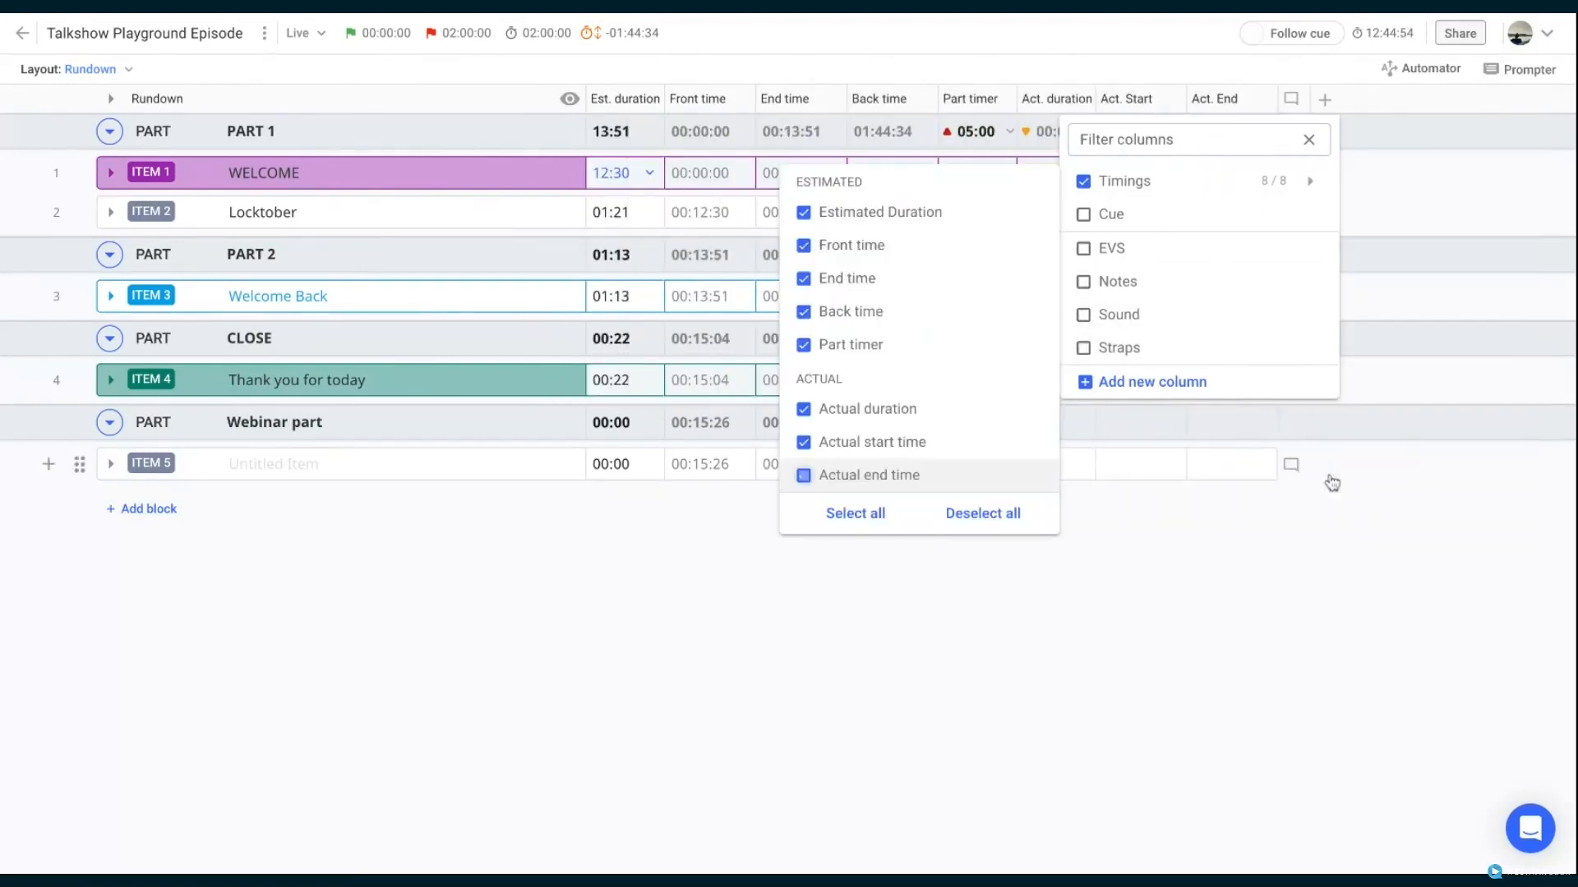
left_click(1282, 682)
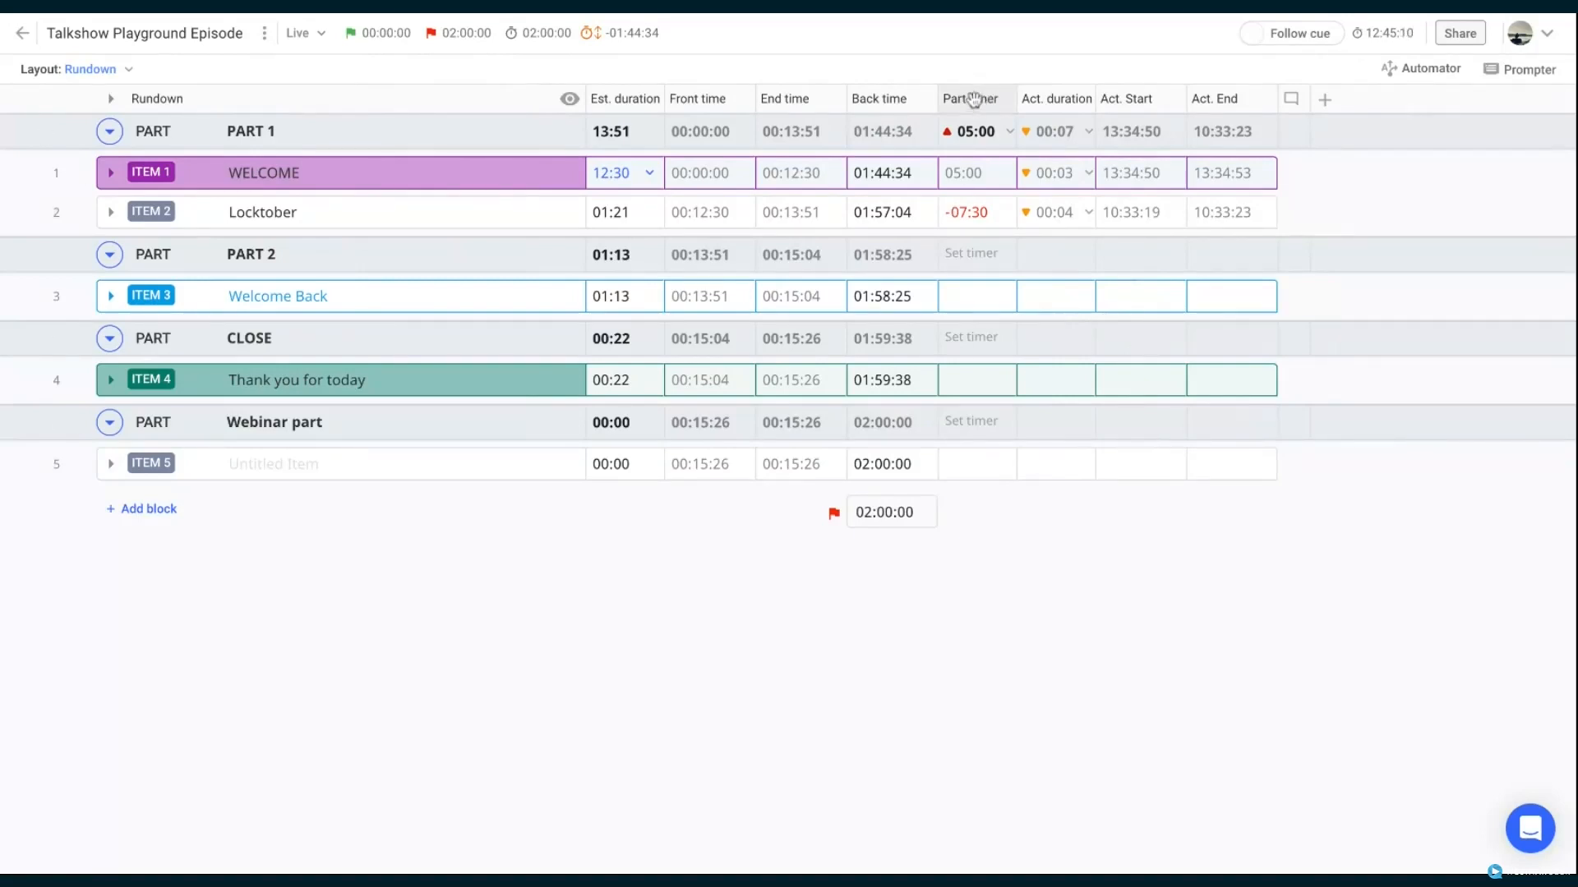
Move the Part timer column directly after Est. duration and look over the list of available columns
left_click_drag(973, 99, 715, 99)
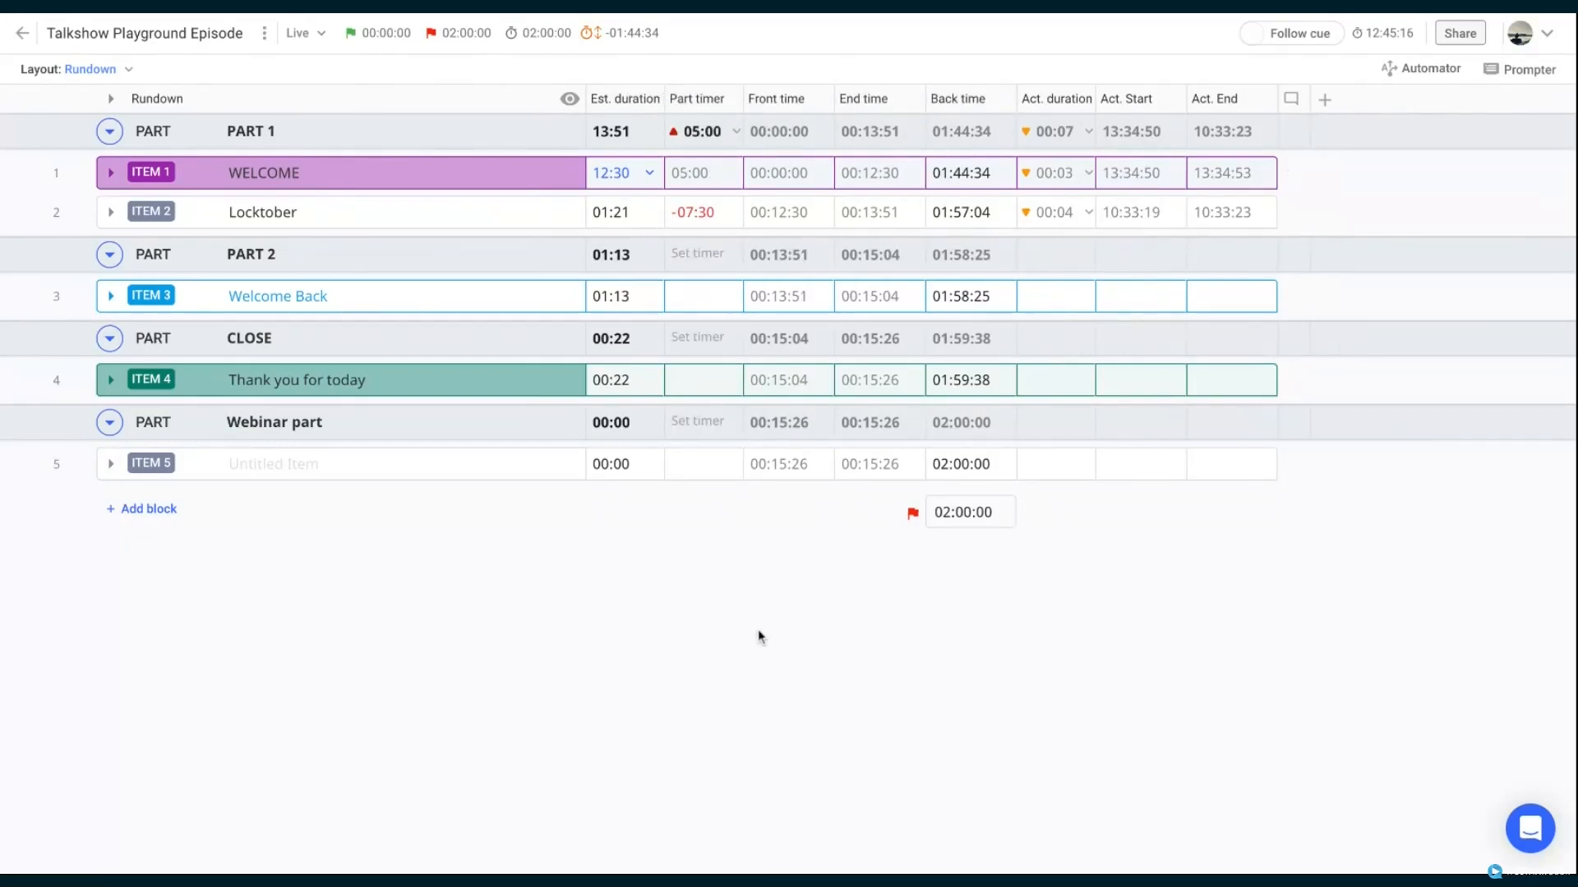
left_click(1324, 99)
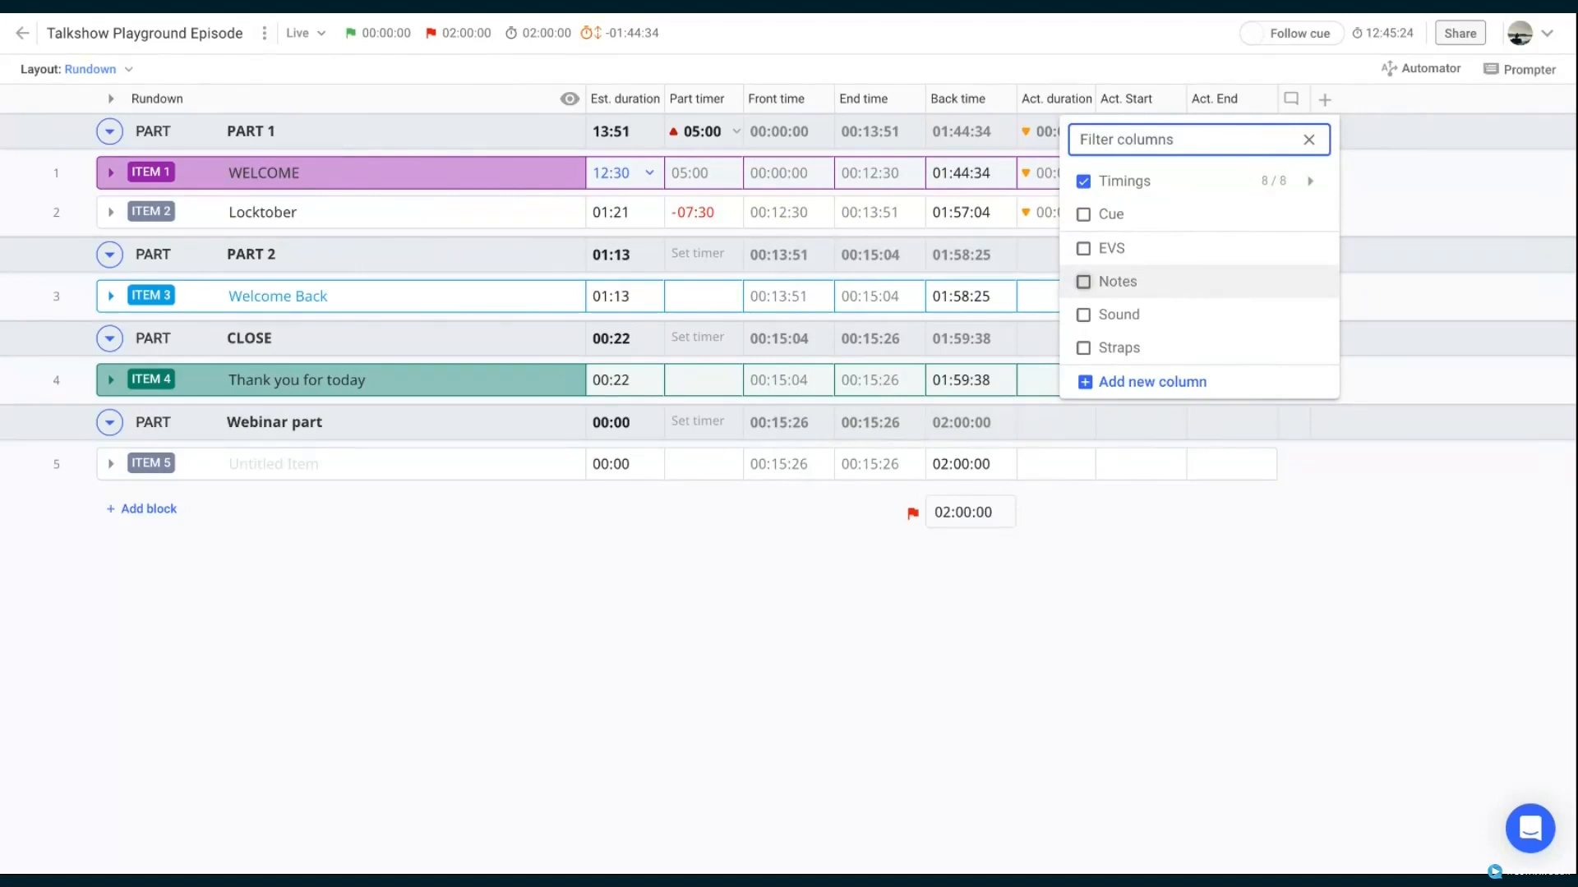
left_click(1183, 591)
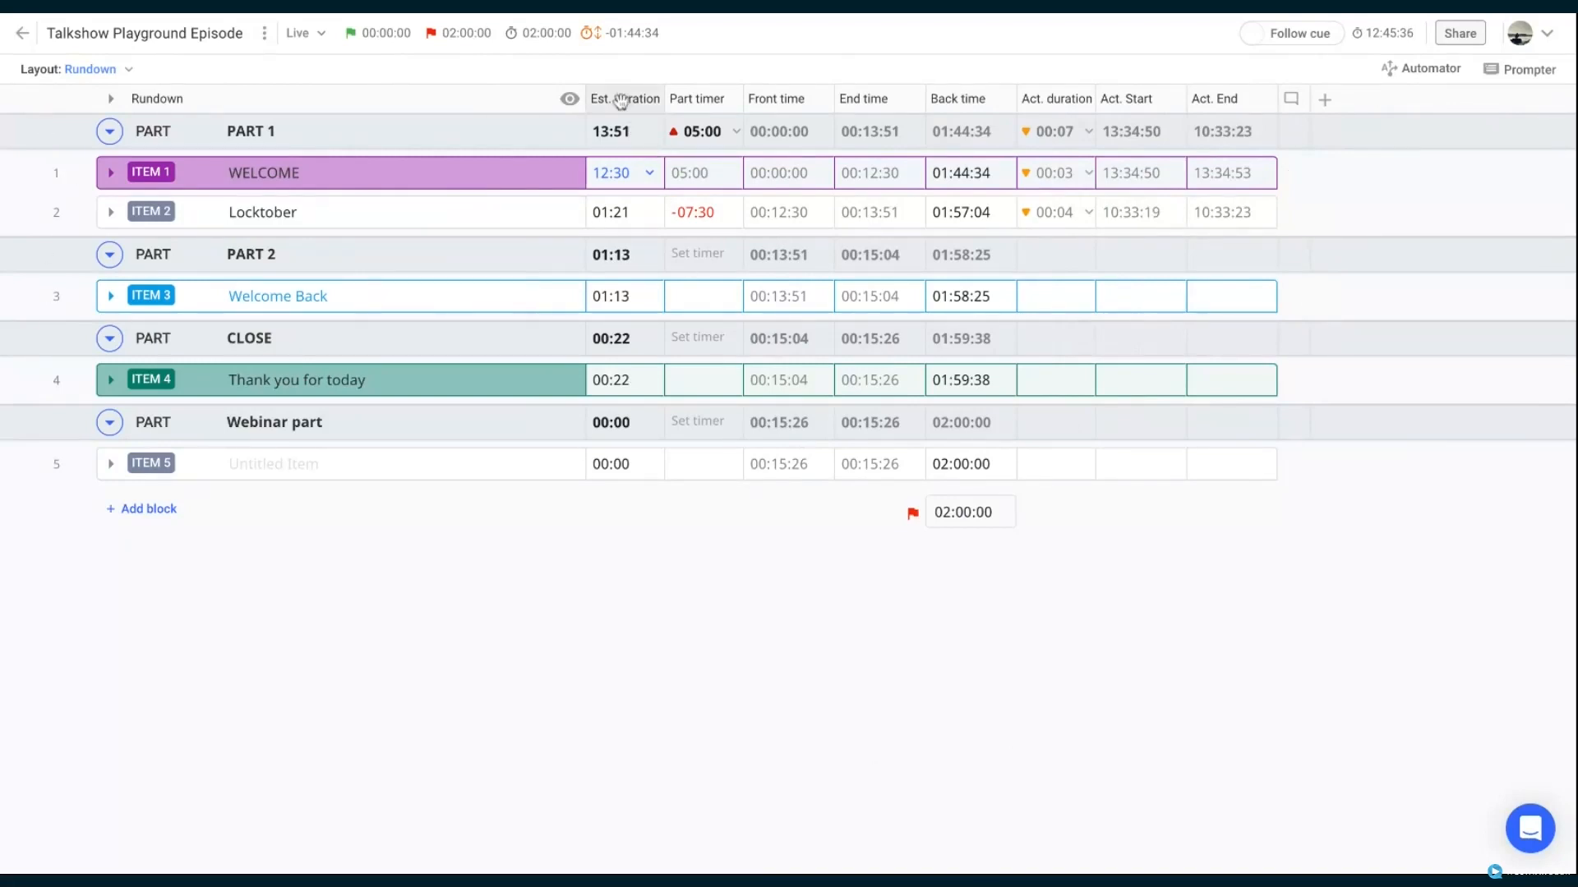
Expand the WELCOME item and check the Media field settings in the template of its EVS TITLES block
left_click(110, 174)
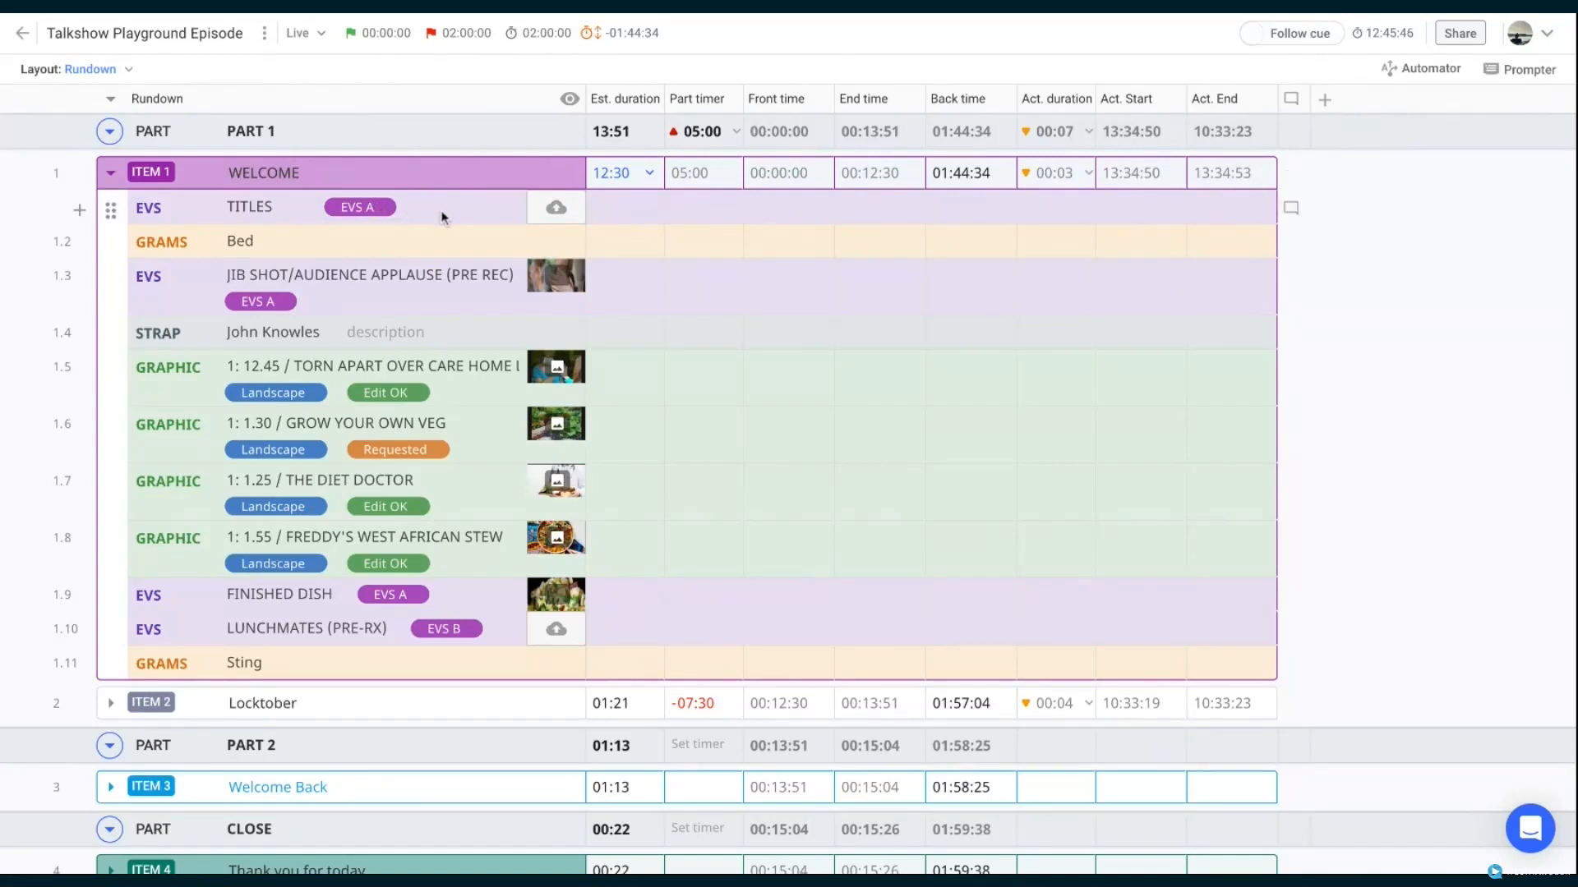
left_click(111, 216)
left_click(201, 228)
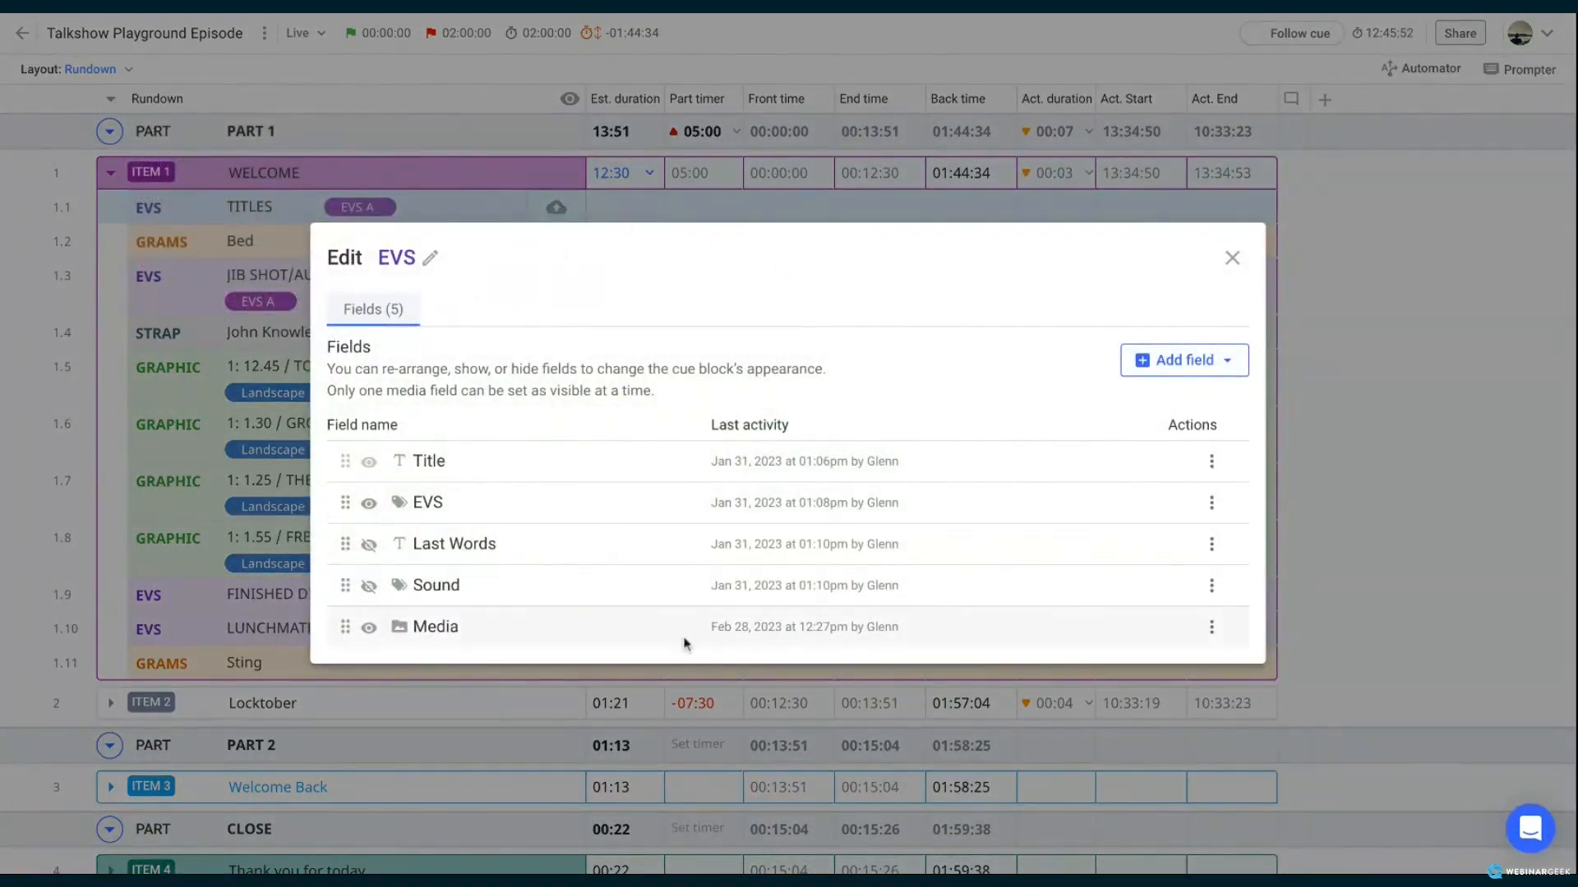
left_click(1211, 627)
left_click(1165, 631)
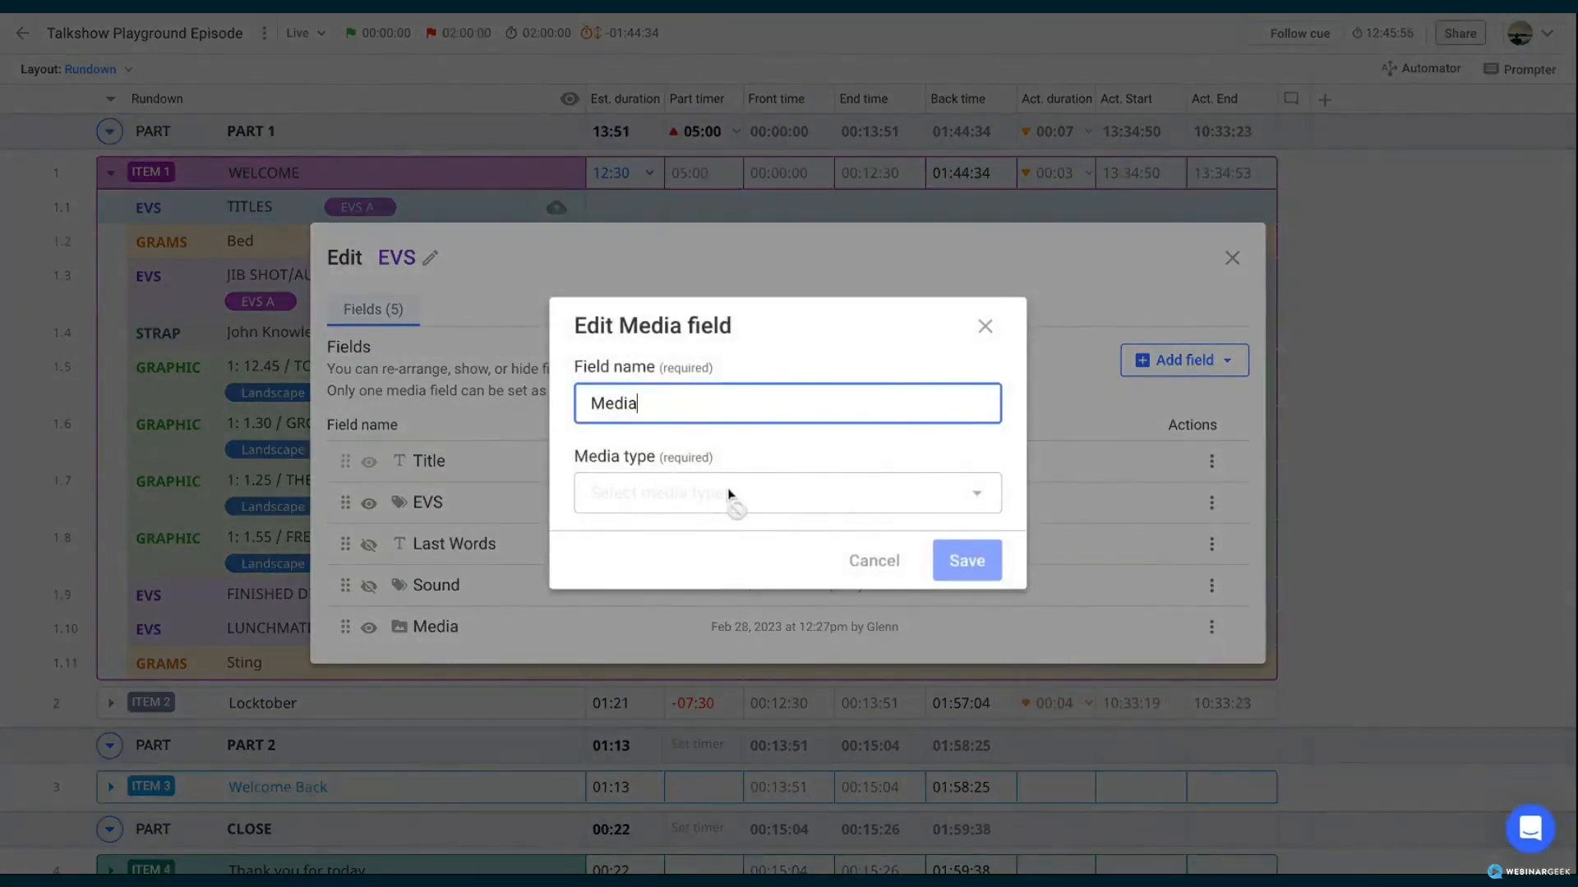
left_click(985, 326)
left_click(1231, 258)
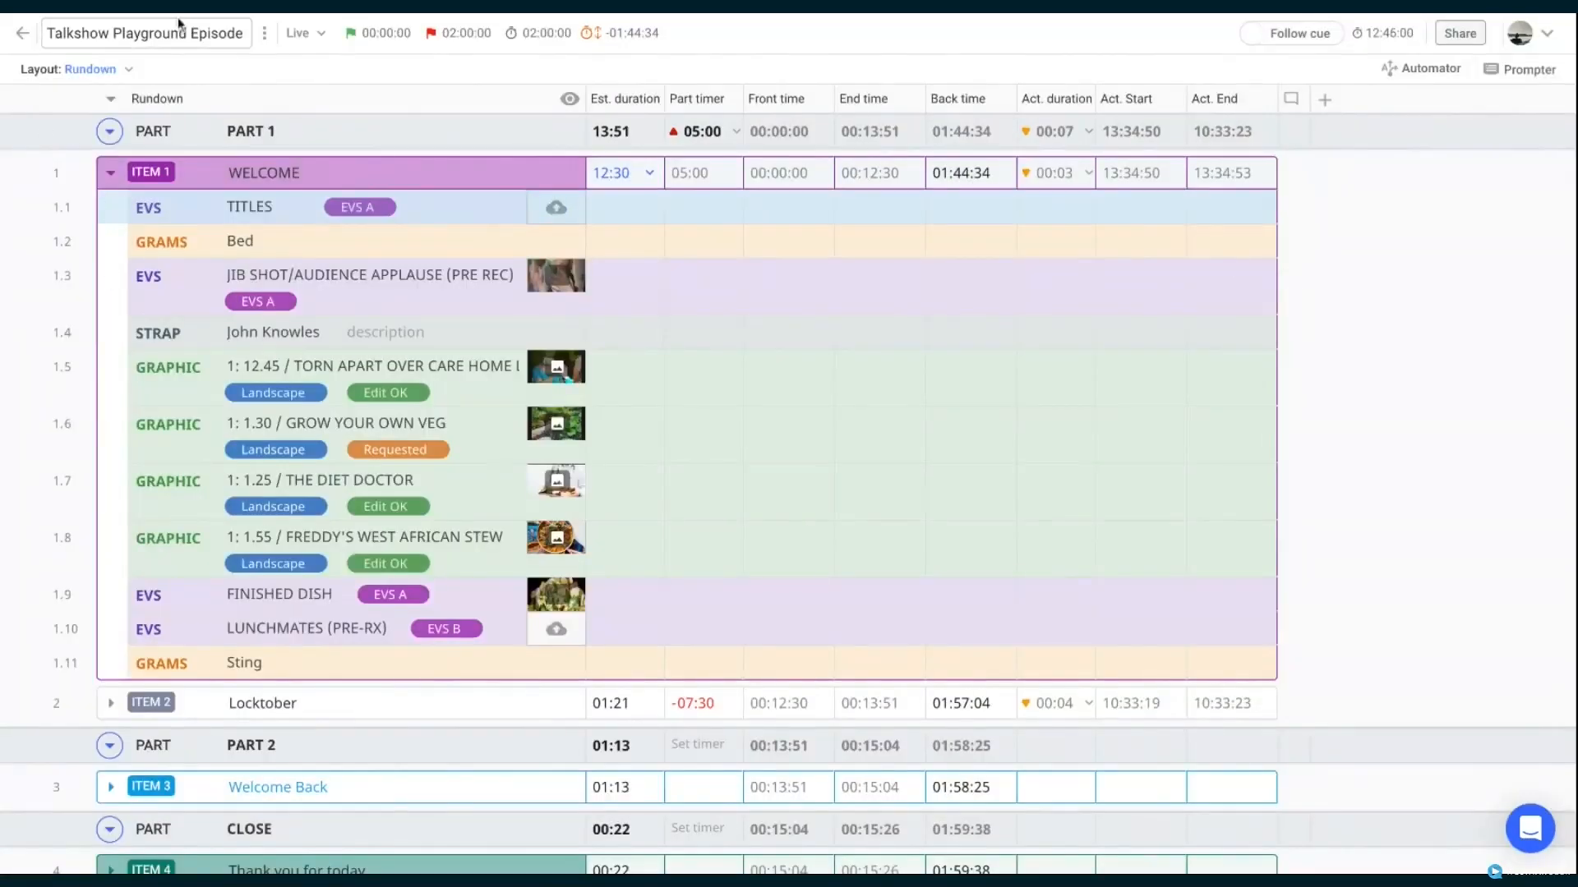
Check the Media field settings of the CLIP cue block in the episode's block templates
left_click(264, 33)
left_click(239, 239)
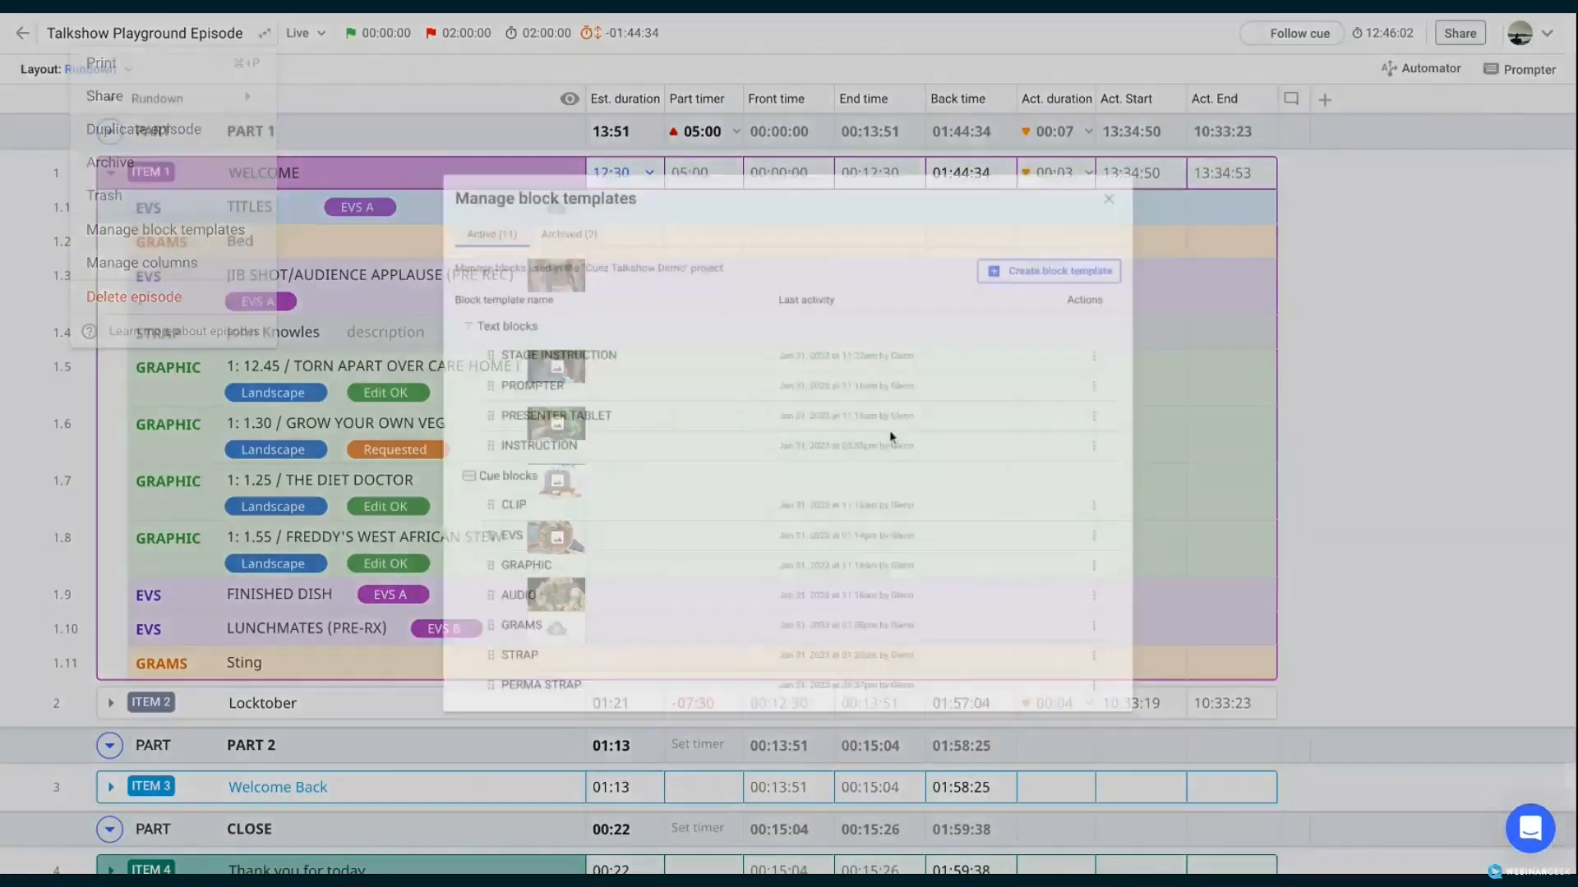
left_click(1212, 531)
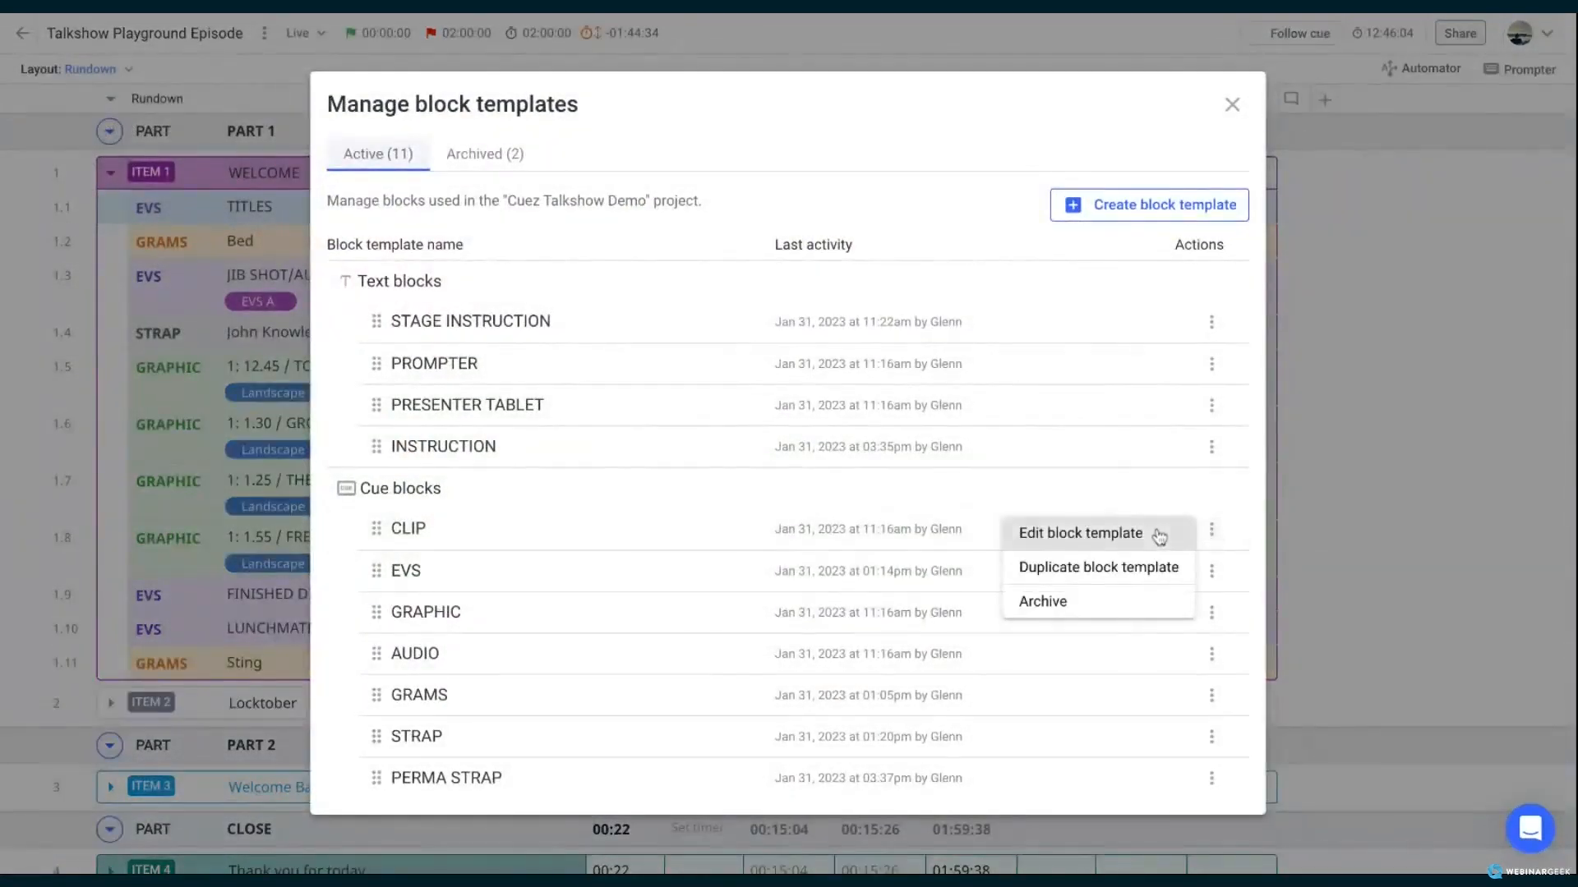
left_click(1162, 534)
left_click(1212, 523)
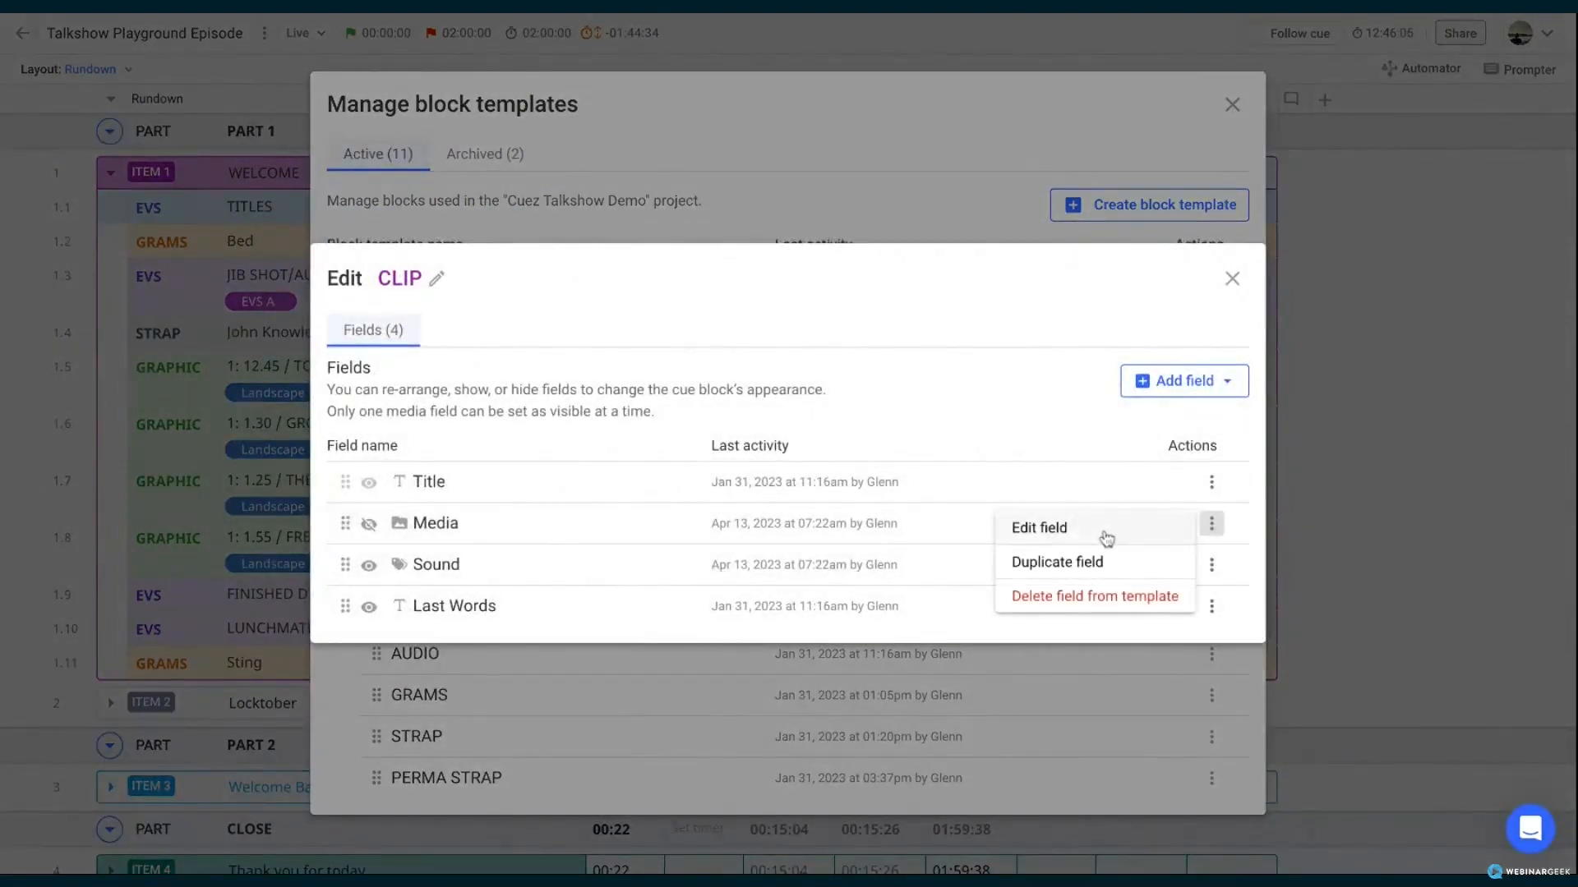
left_click(1098, 533)
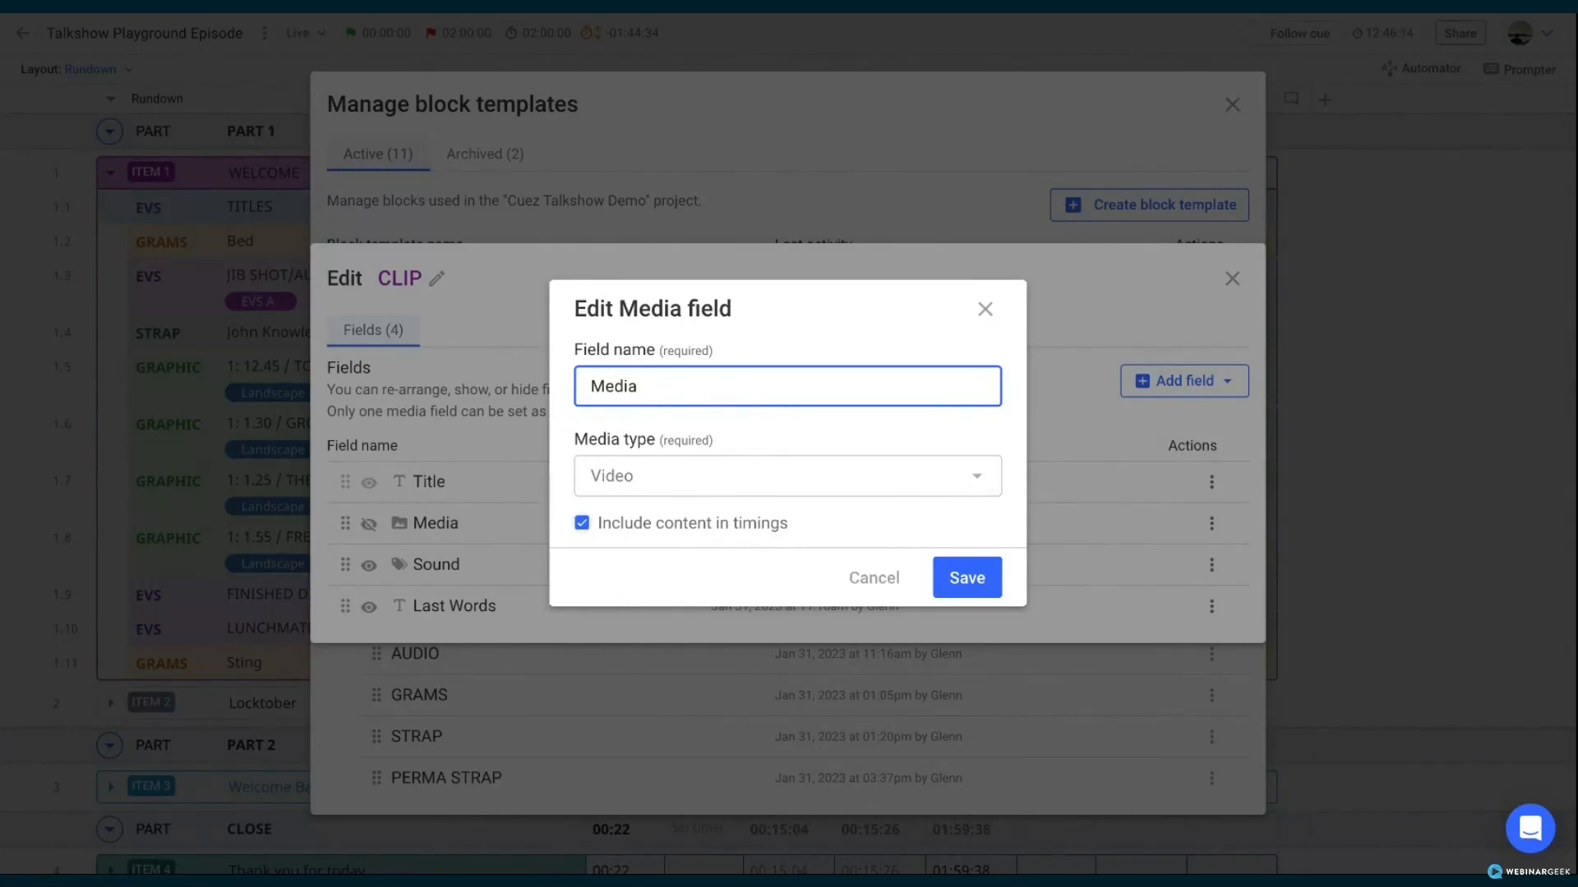
left_click(984, 308)
left_click(1231, 278)
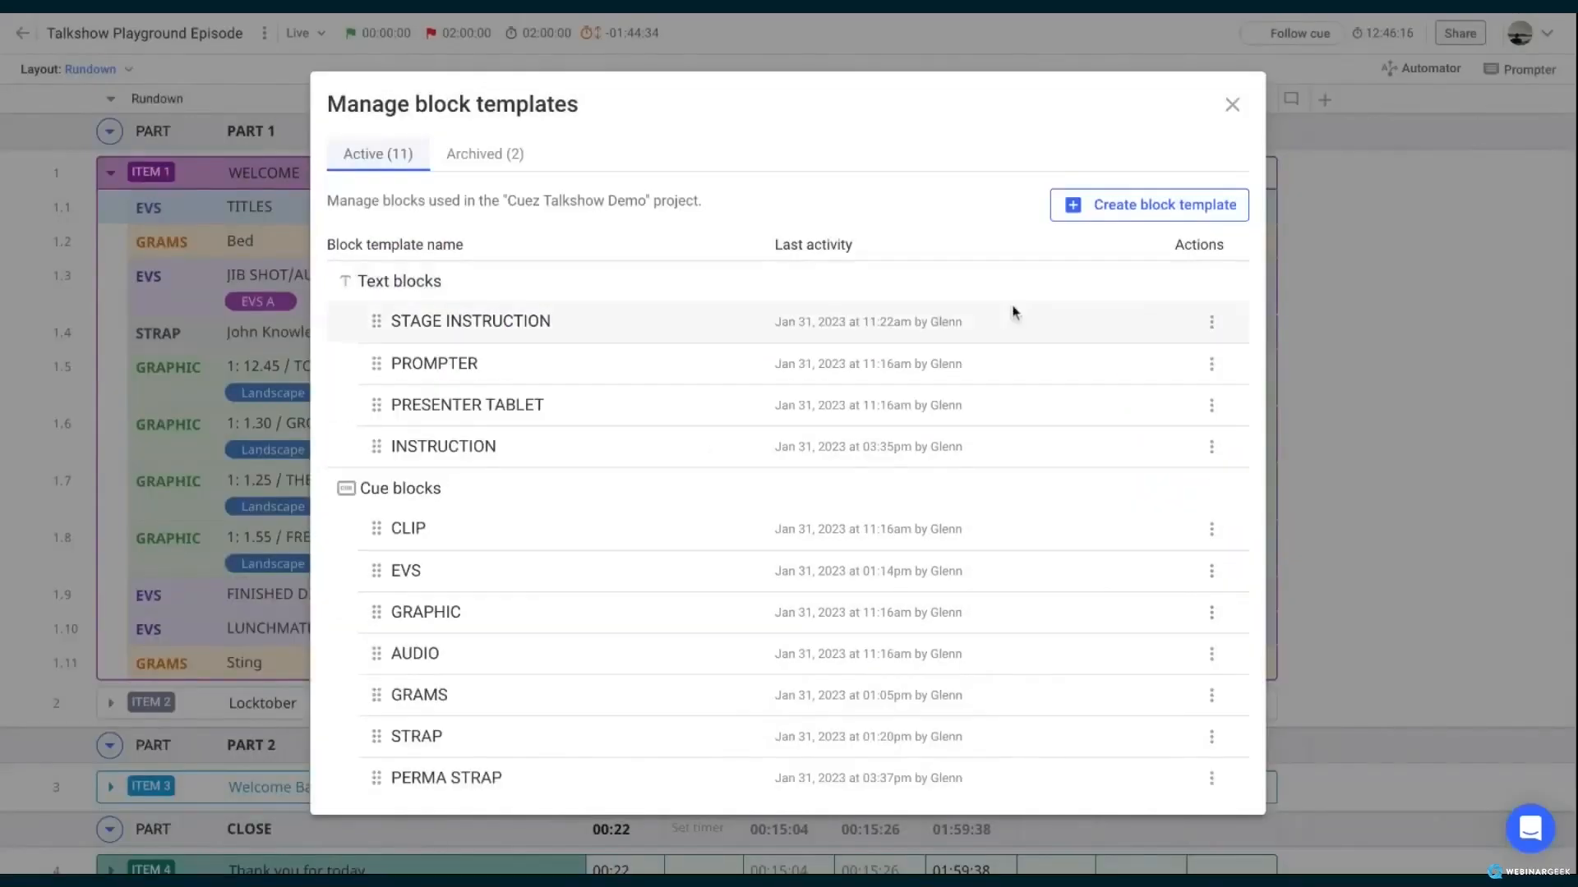
Check the Text Block field settings of the PROMPTER template and leave the block template manager
left_click(1211, 364)
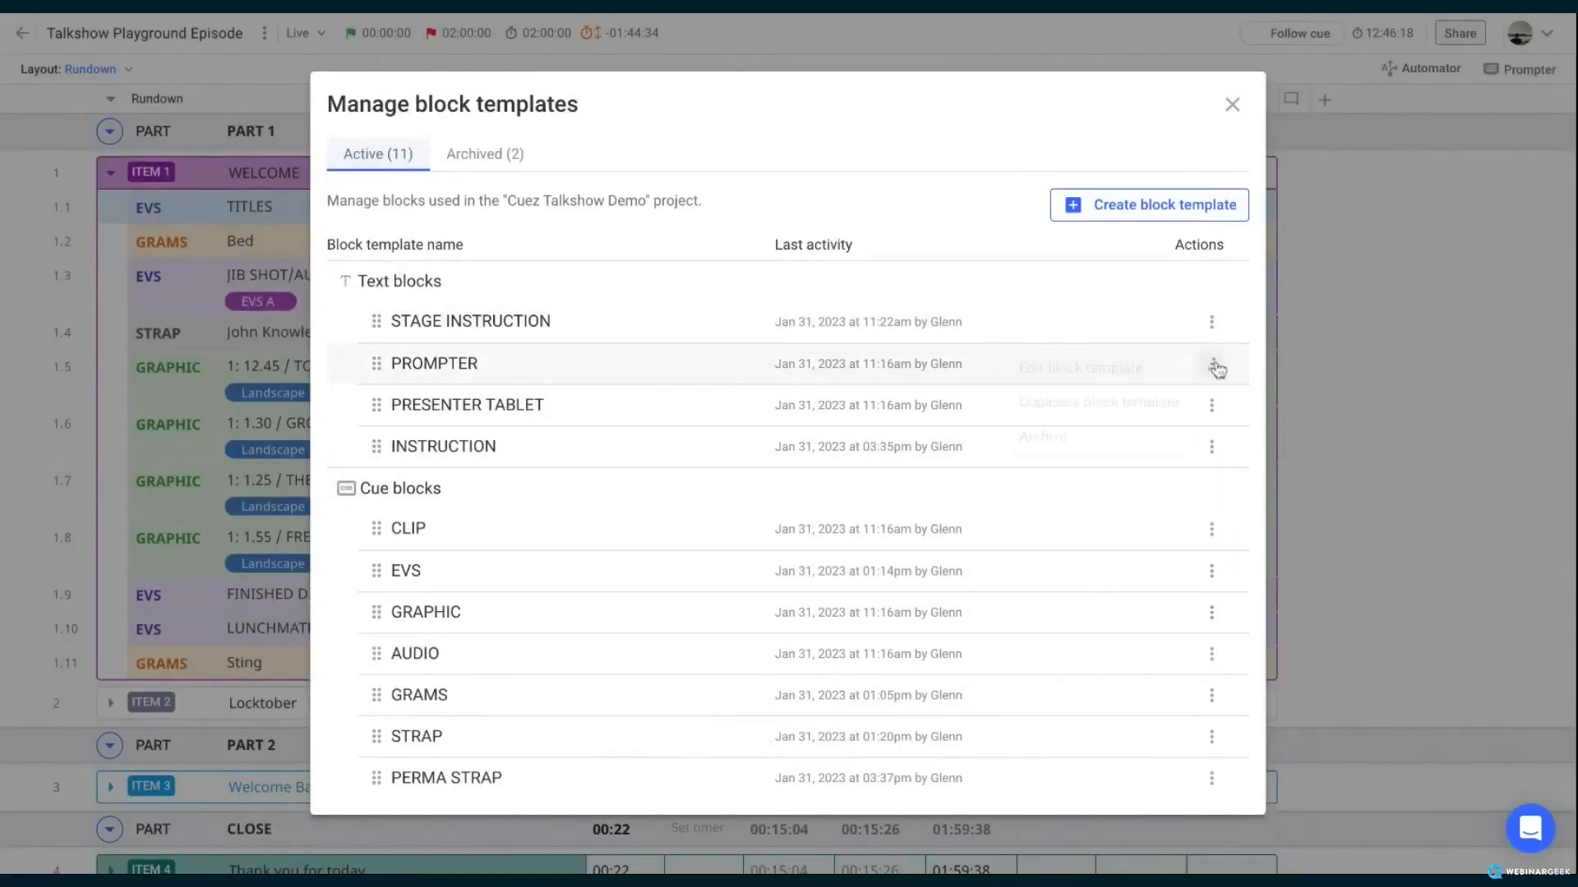
left_click(1160, 384)
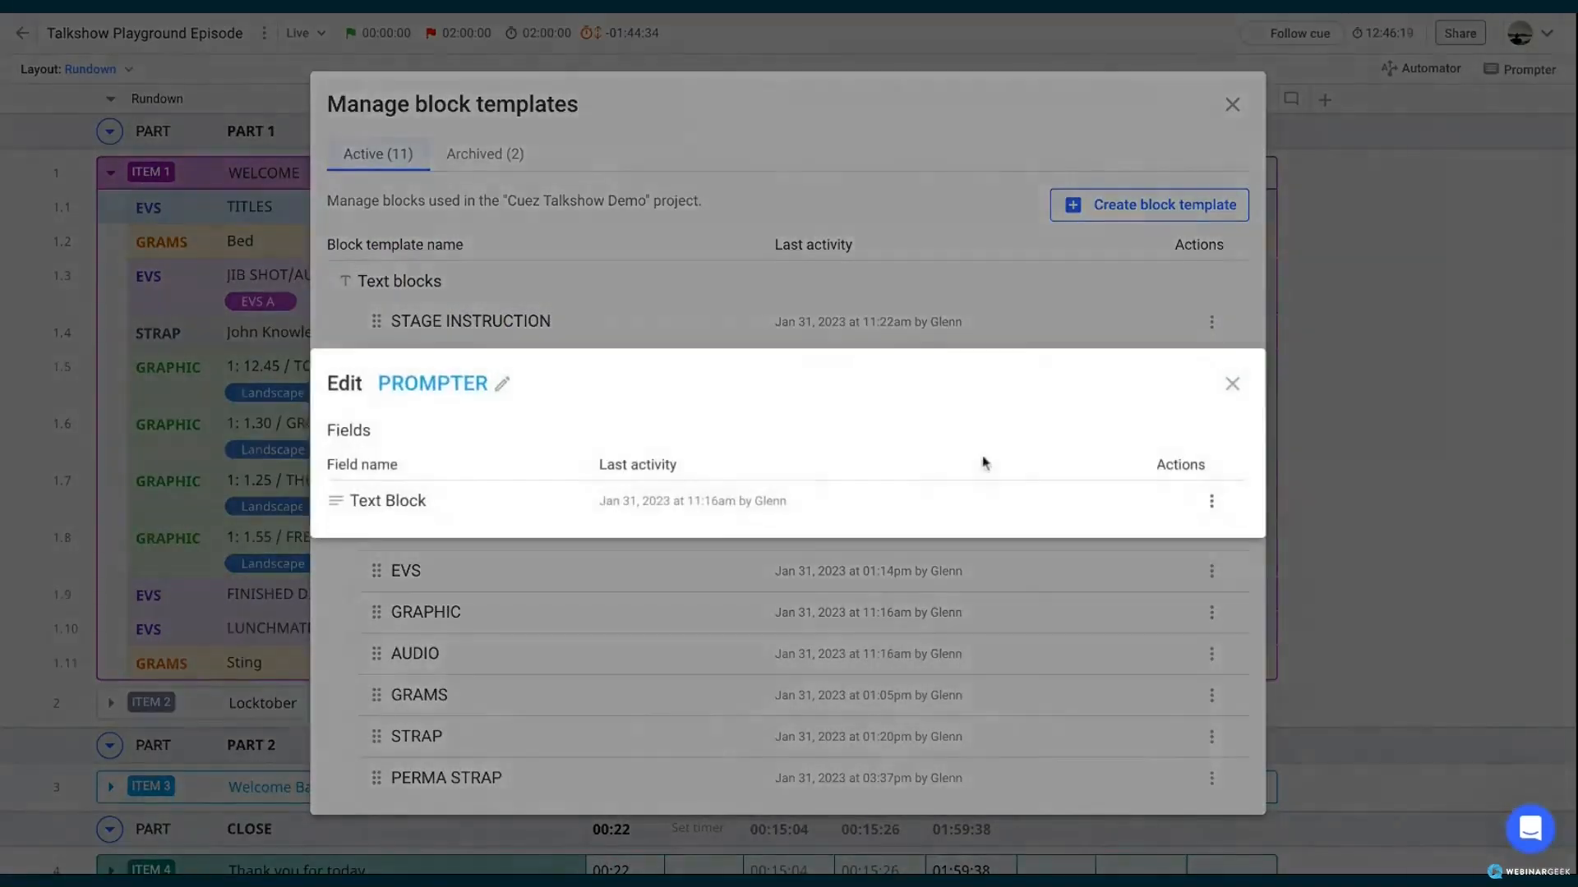
left_click(1211, 501)
left_click(1060, 504)
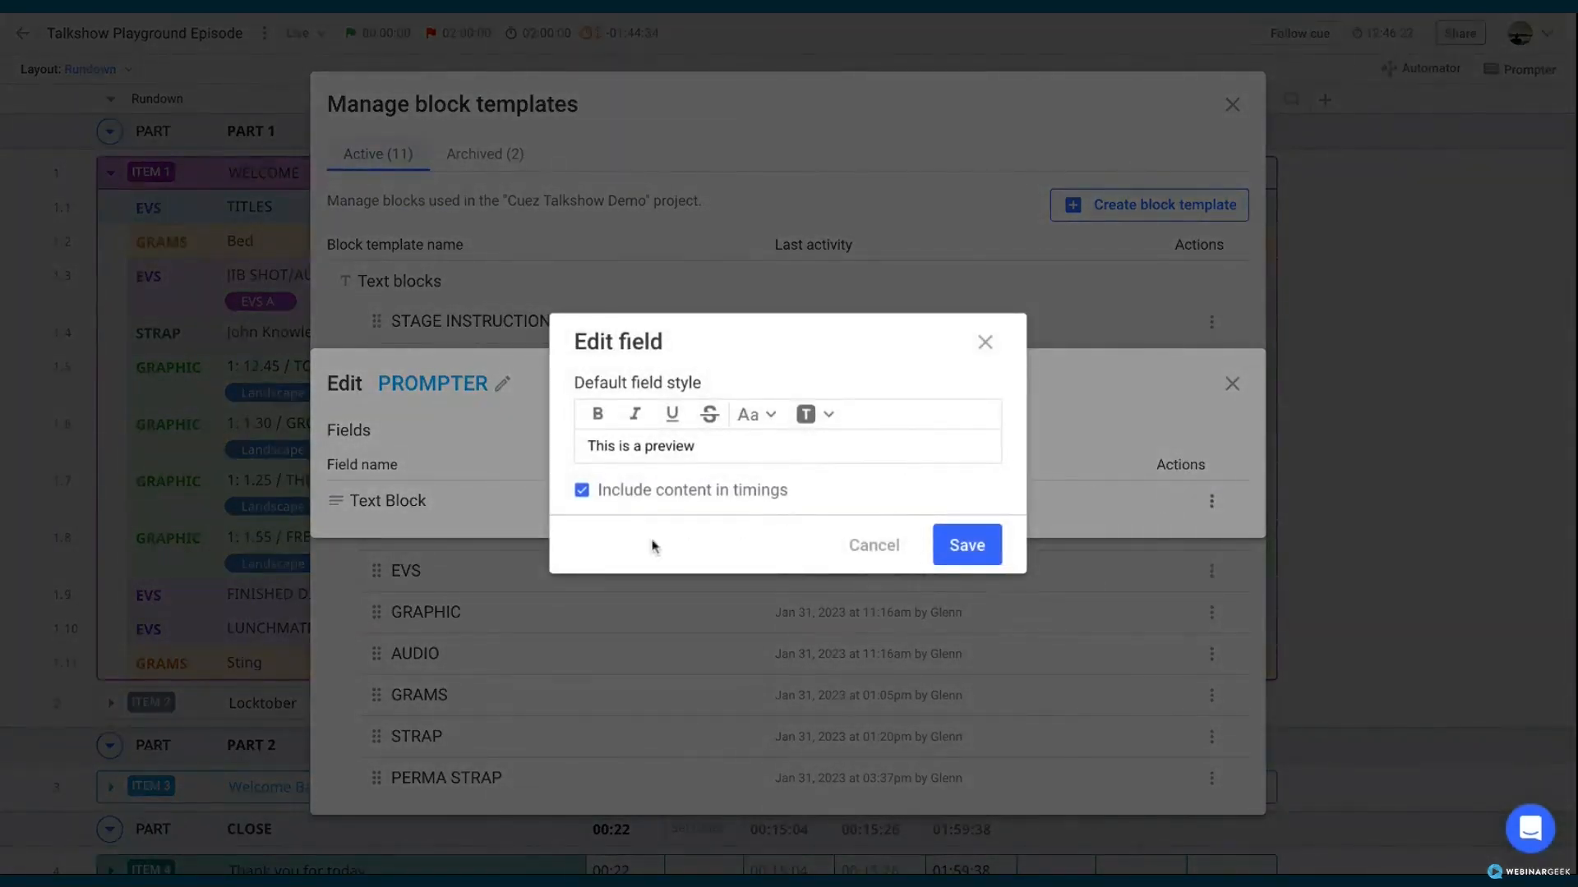
left_click(985, 342)
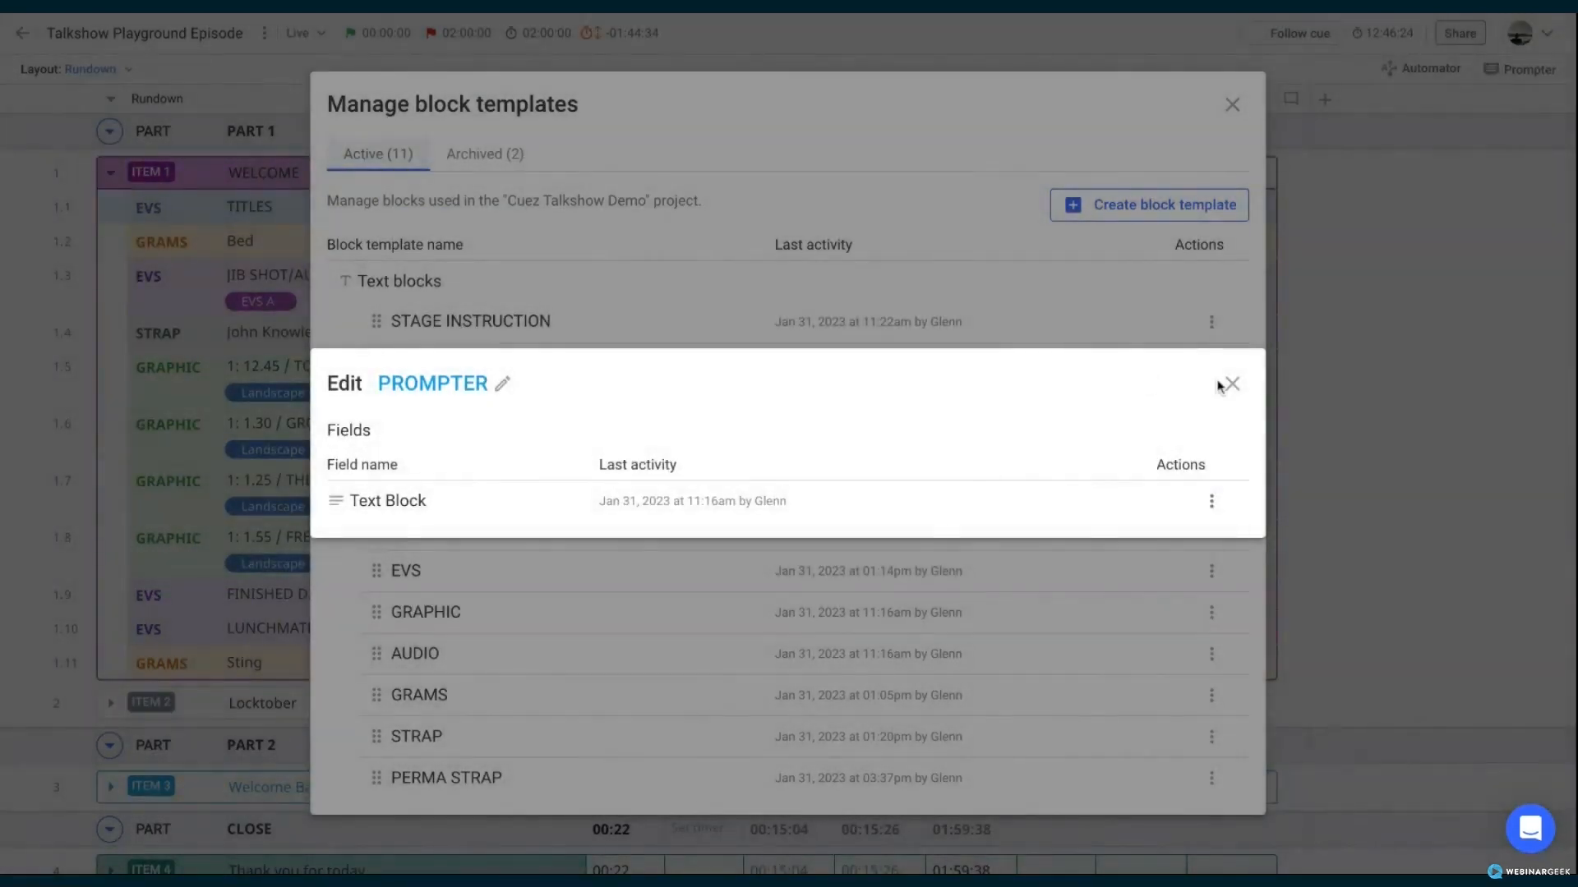
left_click(1230, 383)
left_click(1232, 104)
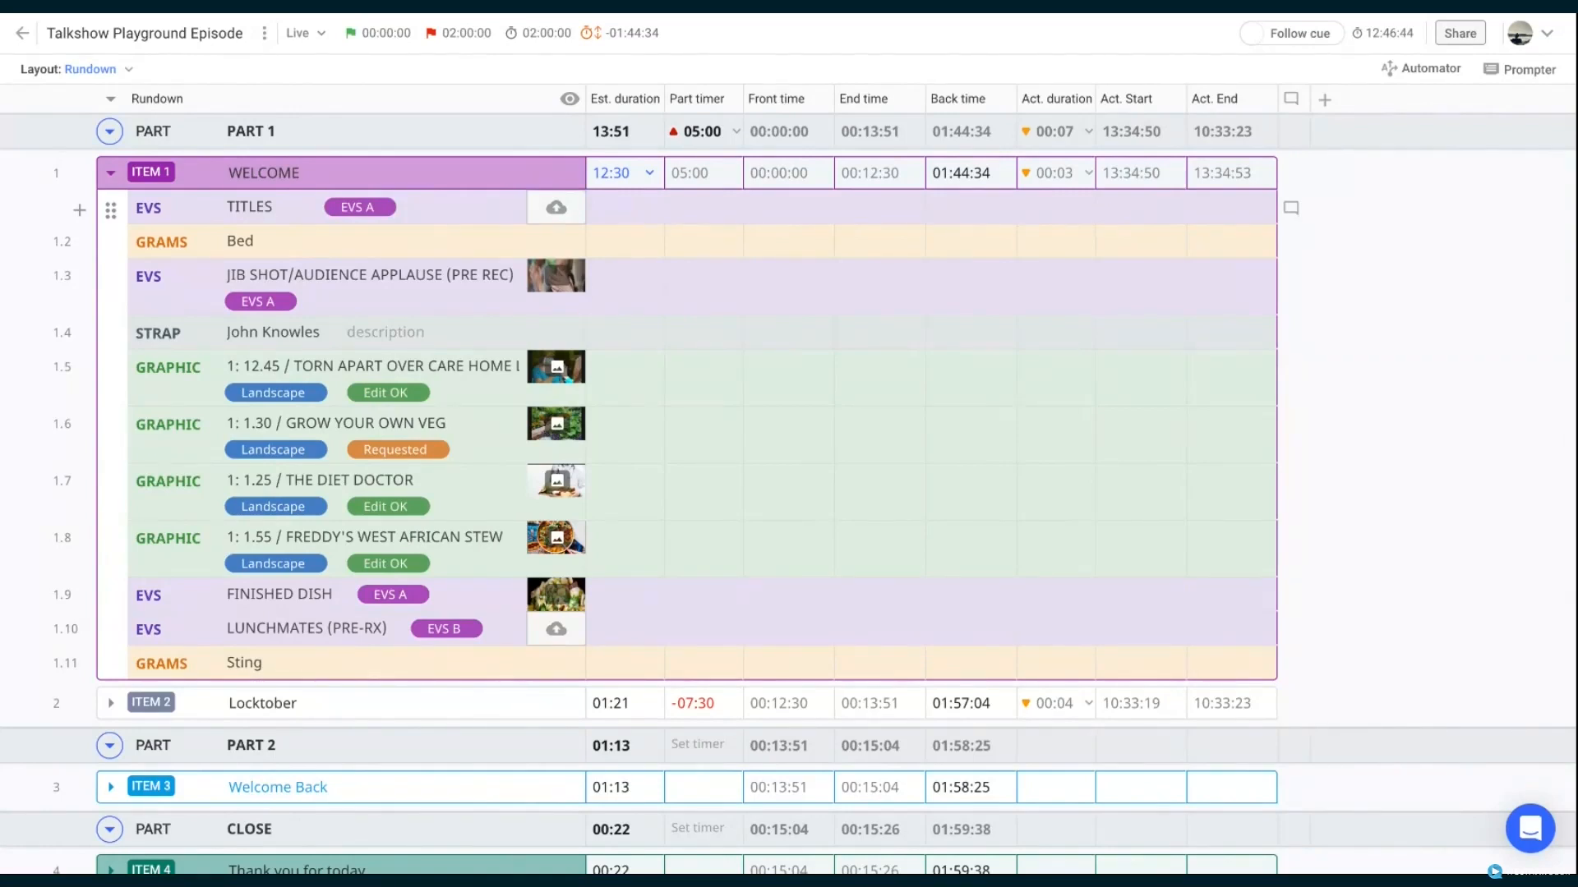
Change the display layout to Script only and show the Timings columns beside the script
left_click(127, 69)
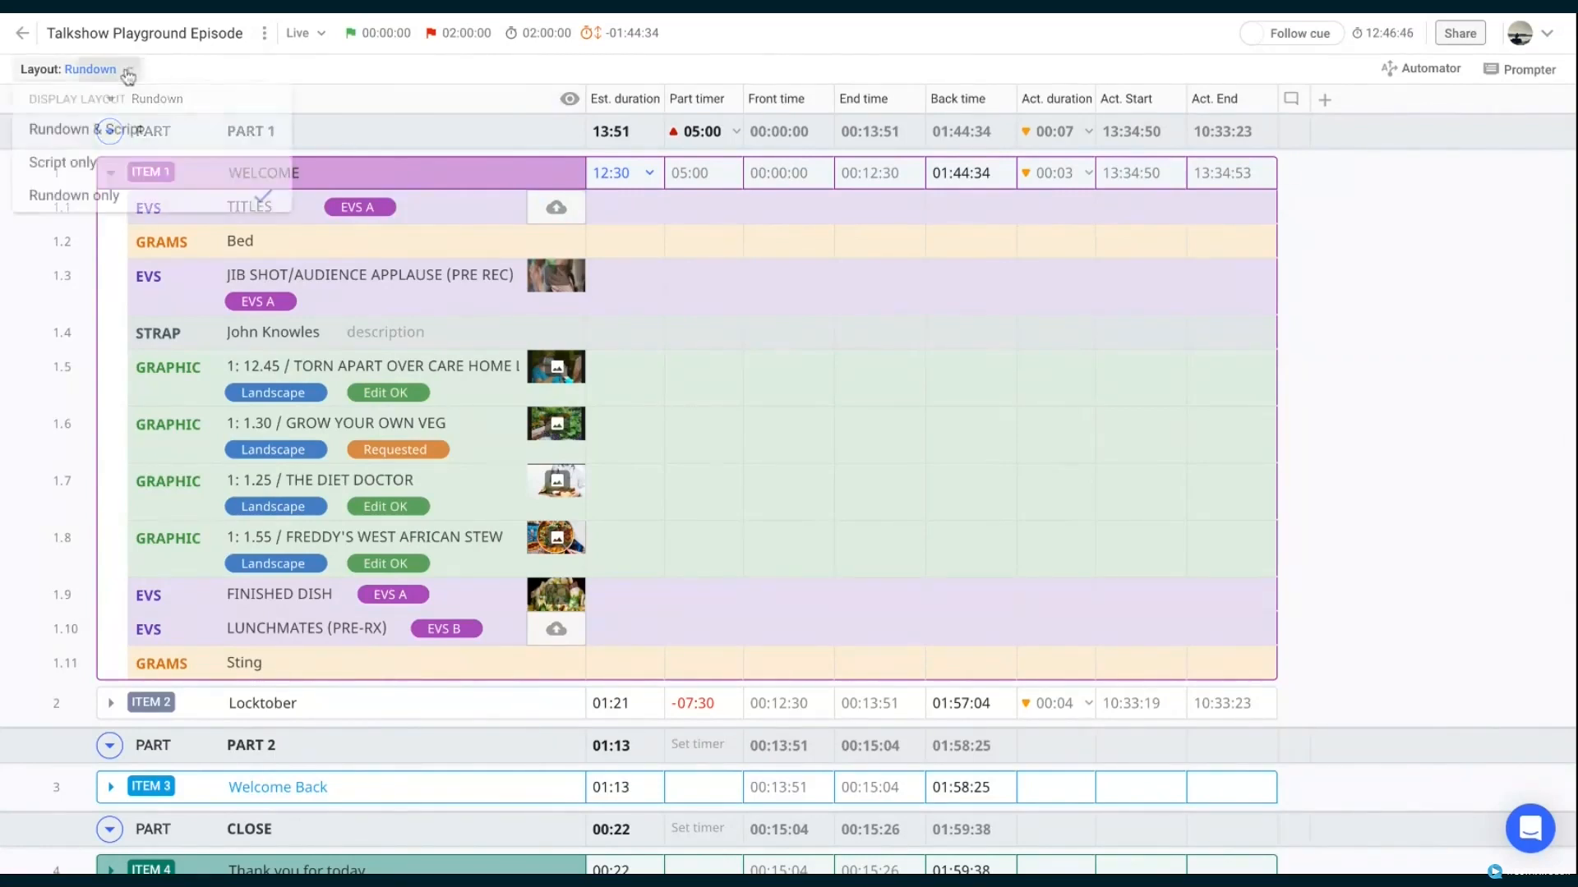
left_click(111, 164)
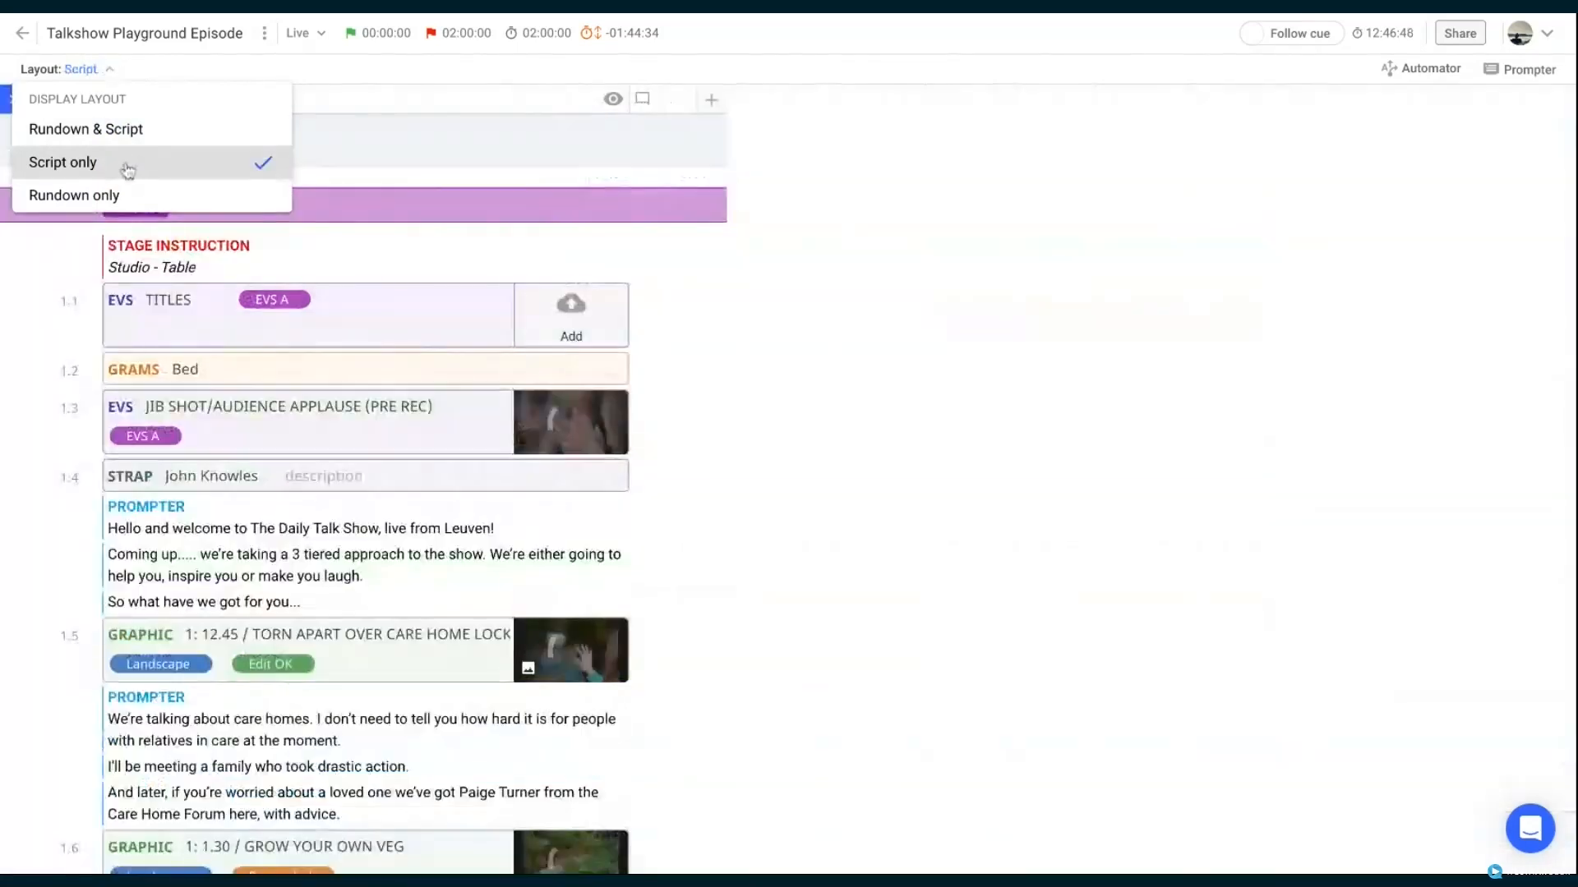
left_click(707, 102)
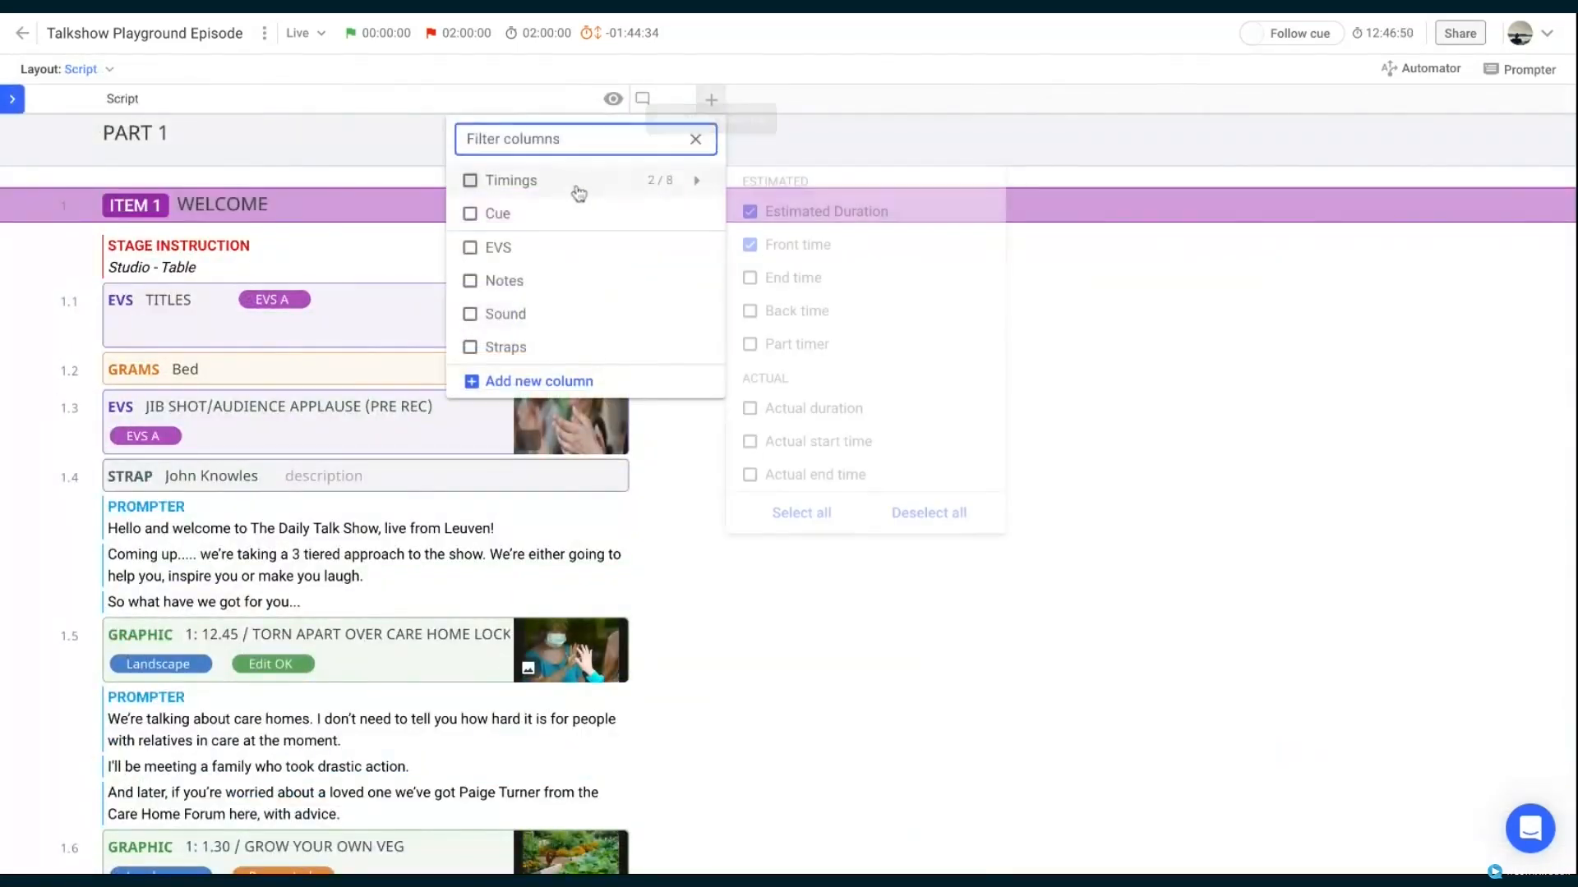
left_click(575, 179)
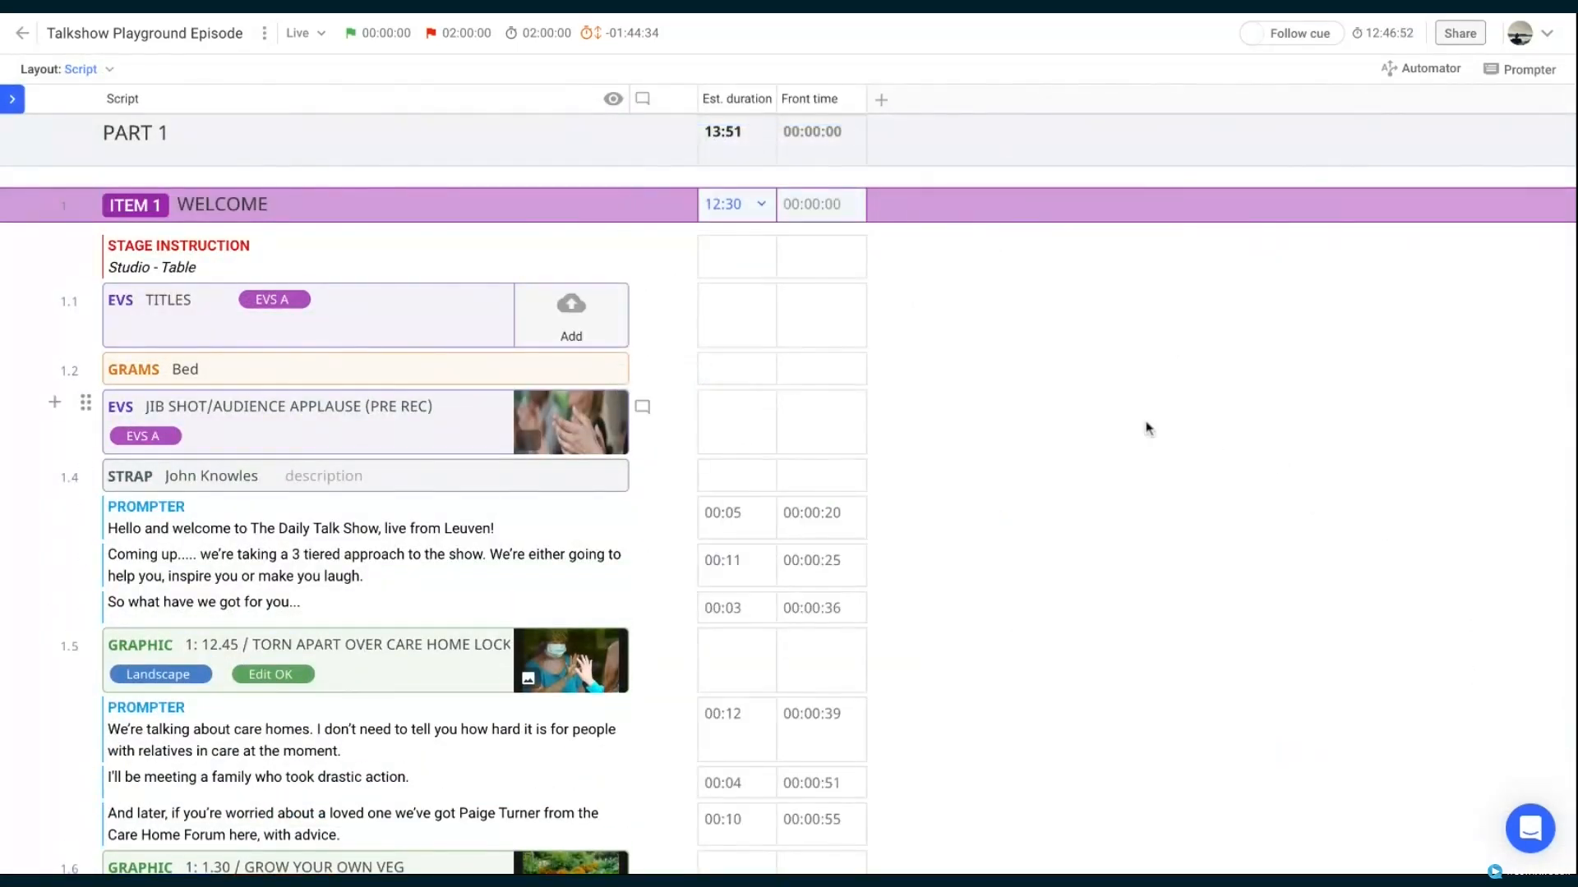
scroll(756, 514, "down", 1)
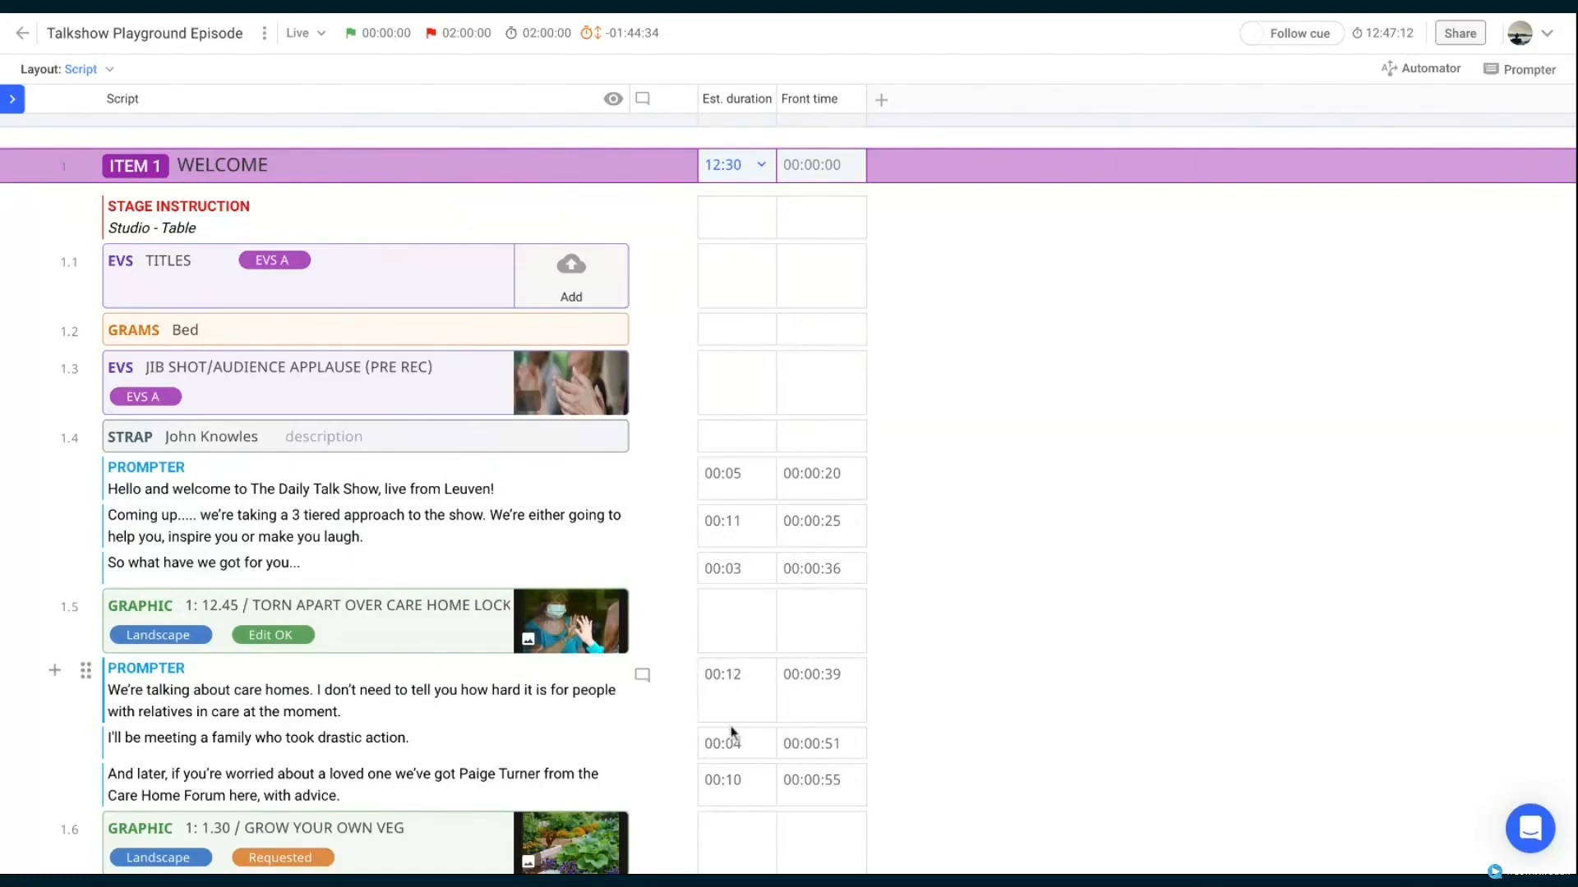
Override the first prompter line's estimated duration with 00:30 and reset it to the calculated duration
left_click(734, 477)
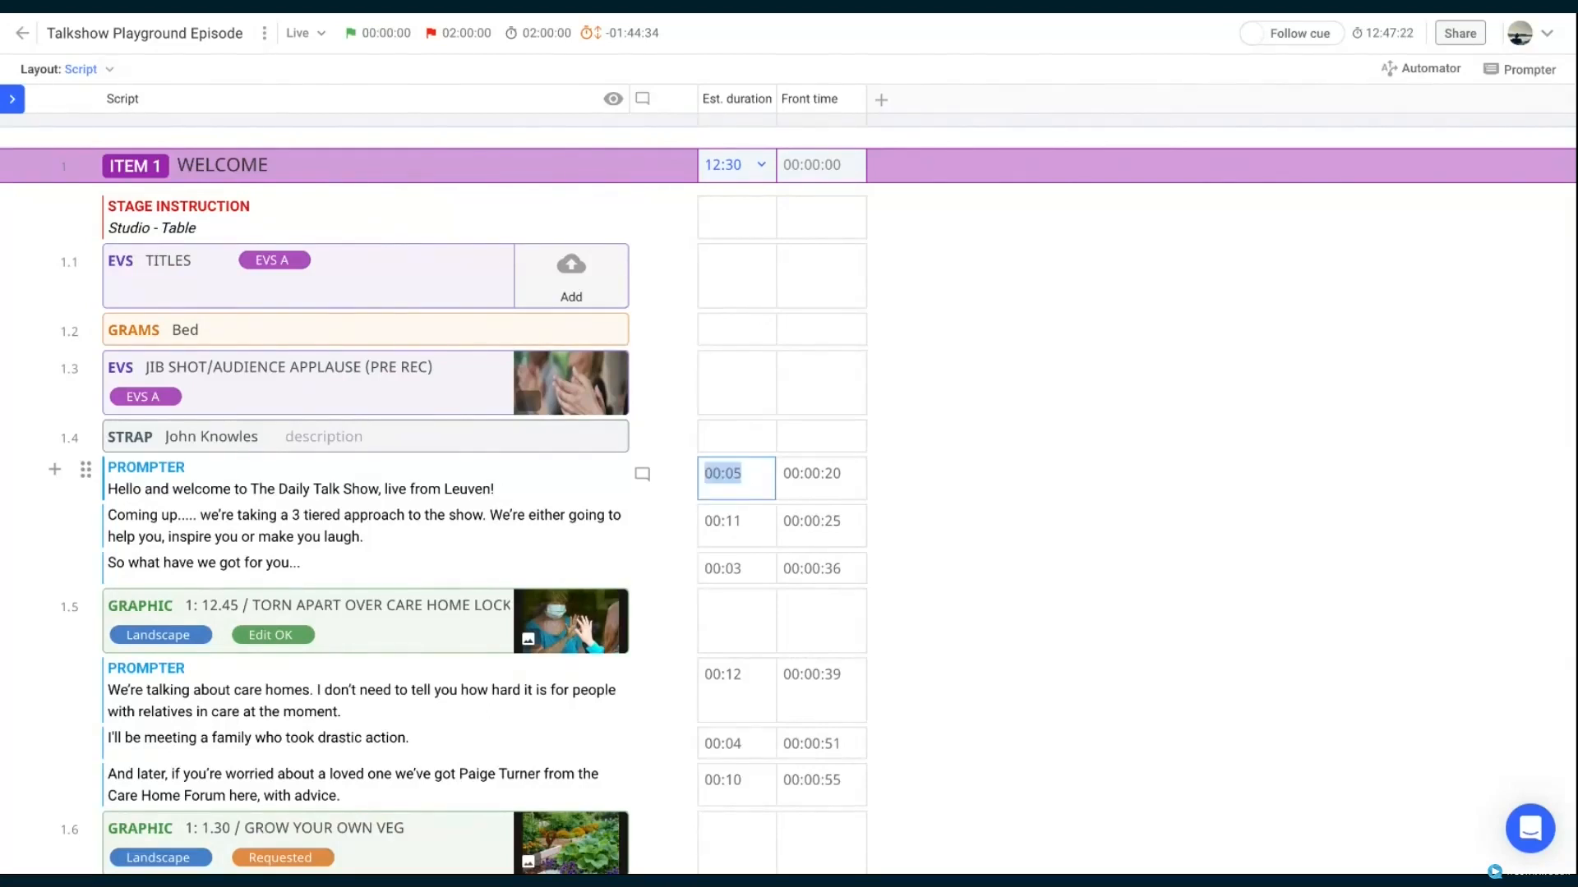
type("00:30")
key("Return")
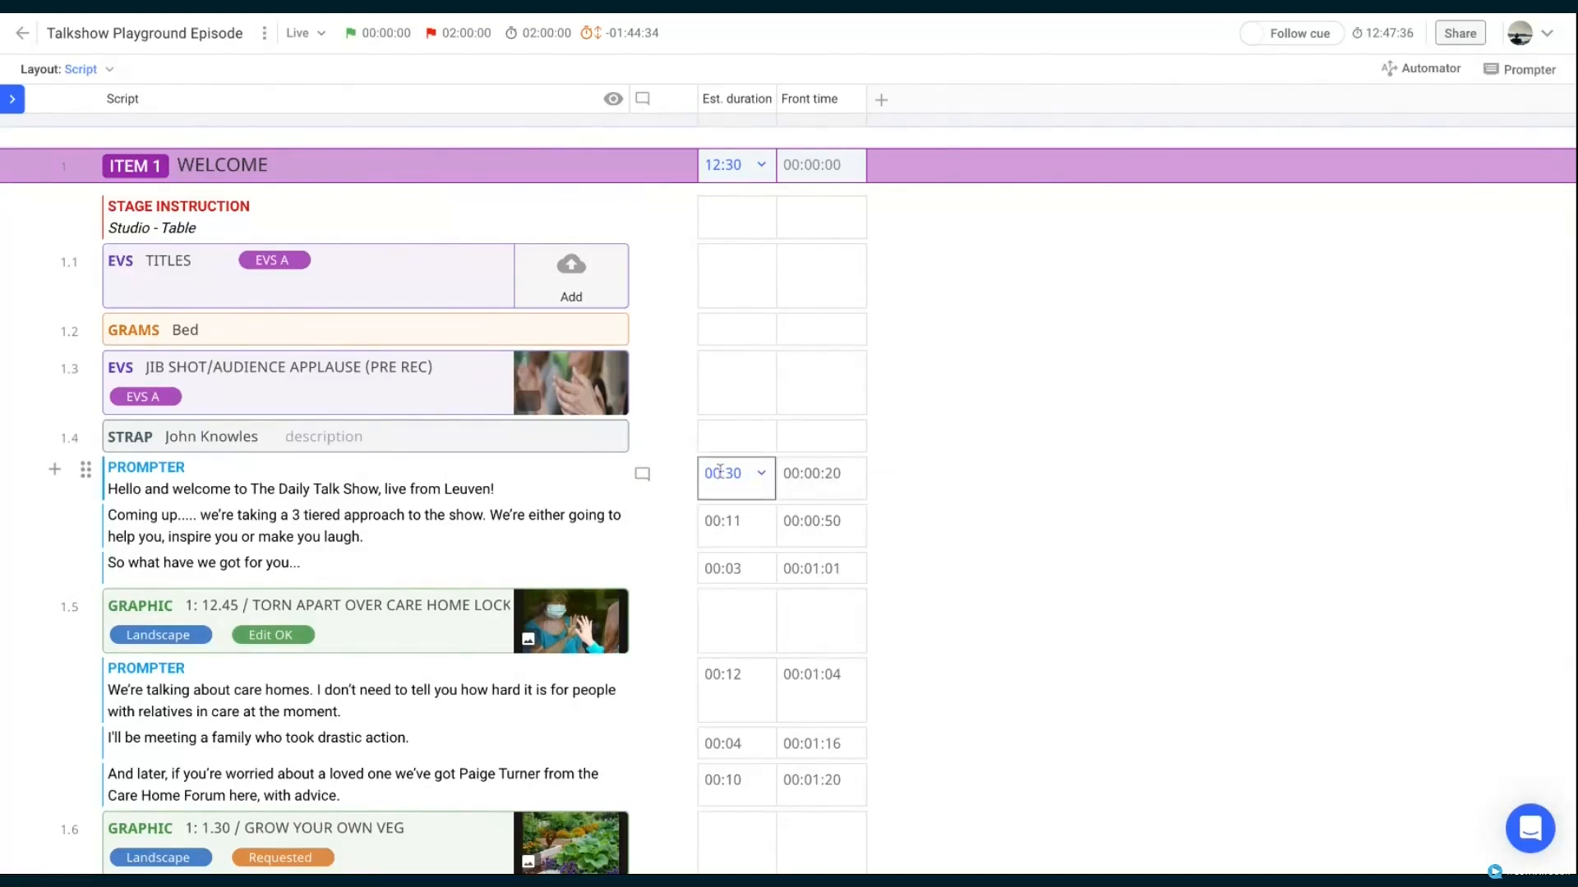
left_click(766, 481)
left_click(740, 502)
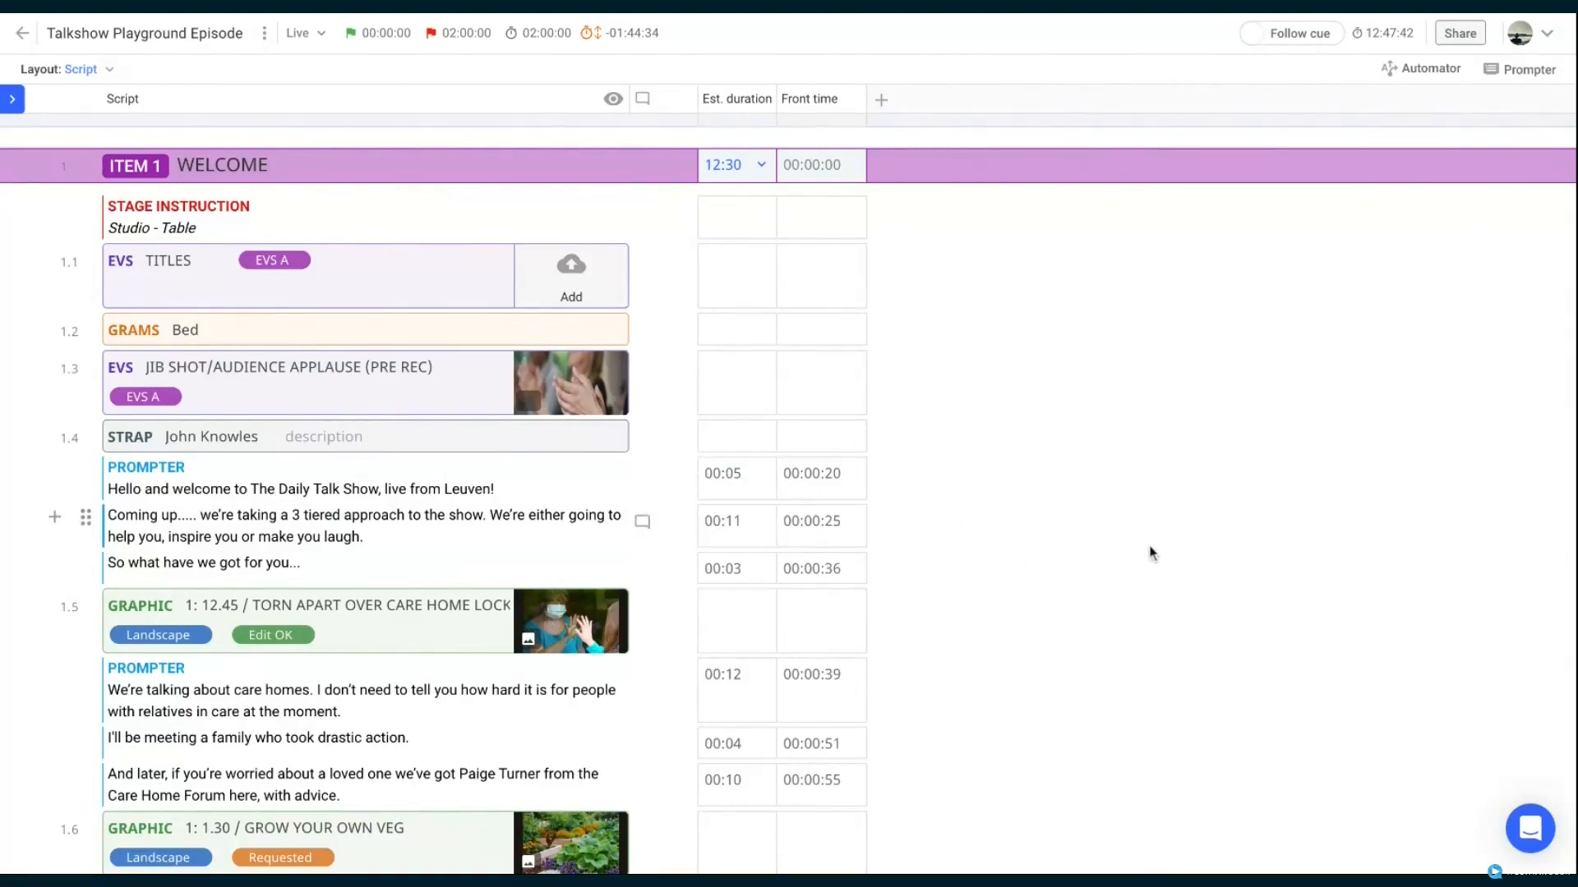
Change the display layout back to Rundown only
left_click(108, 70)
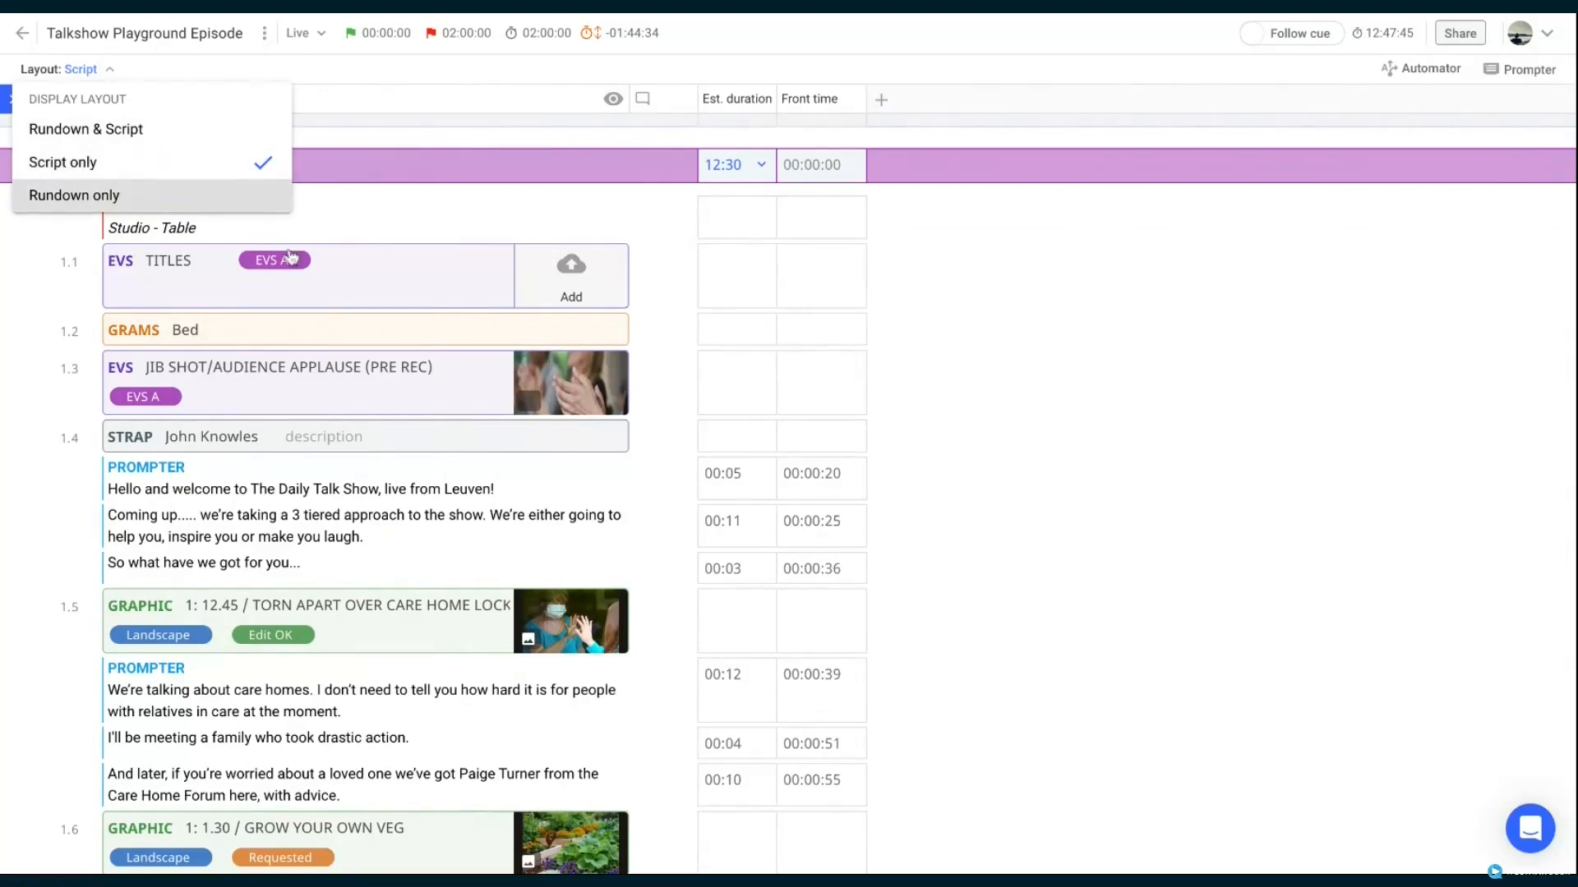
left_click(124, 195)
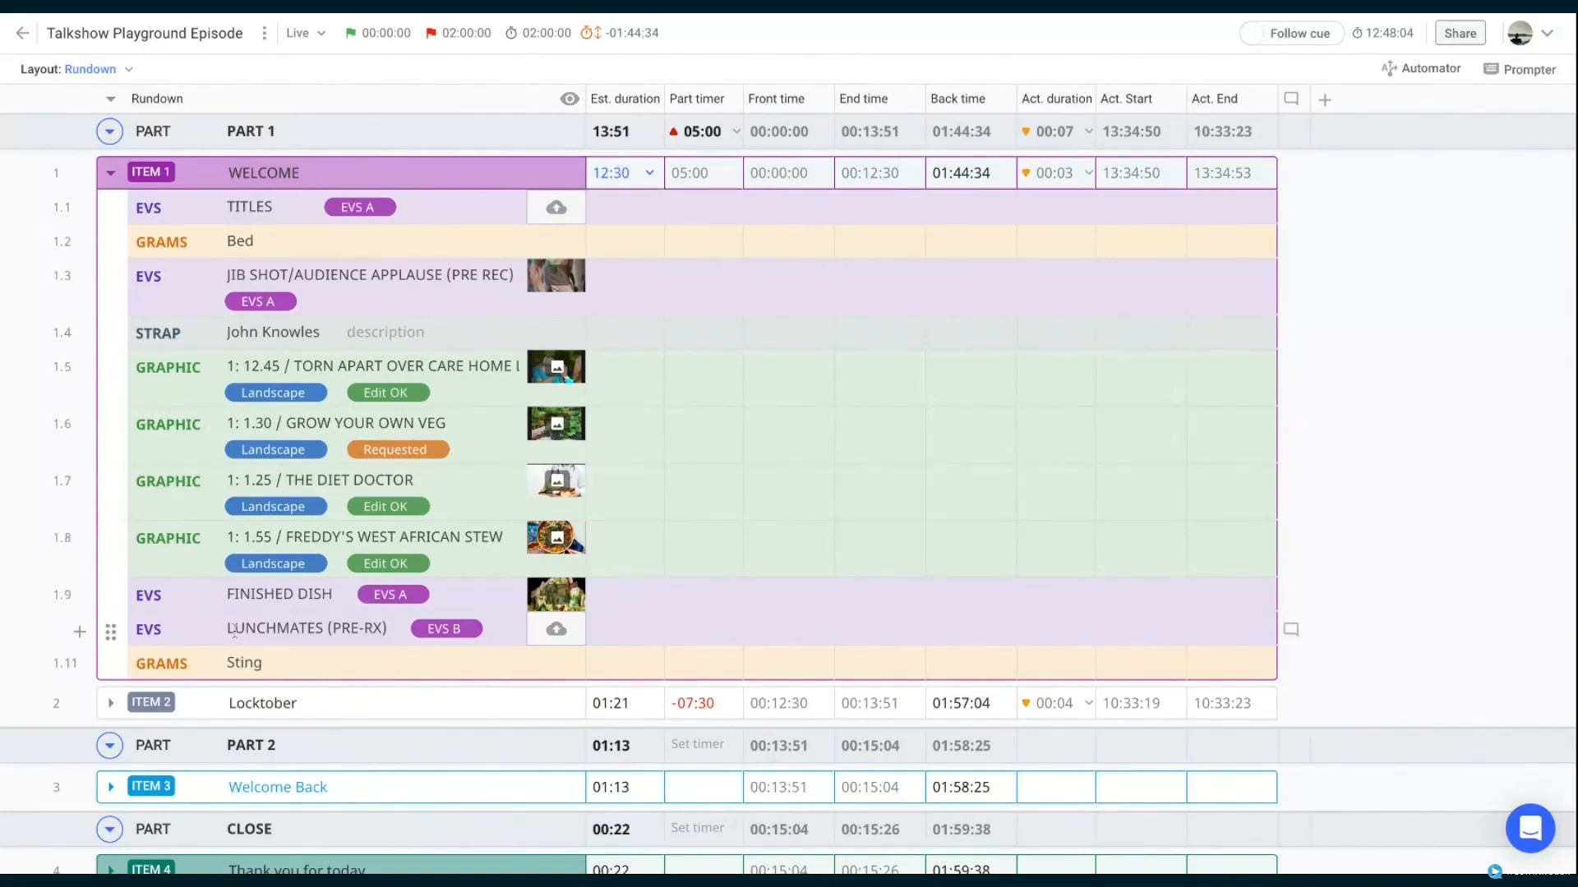
Reset the WELCOME item's estimated duration to its calculated time and set it manually to 12:30 again
left_click(649, 175)
left_click(580, 200)
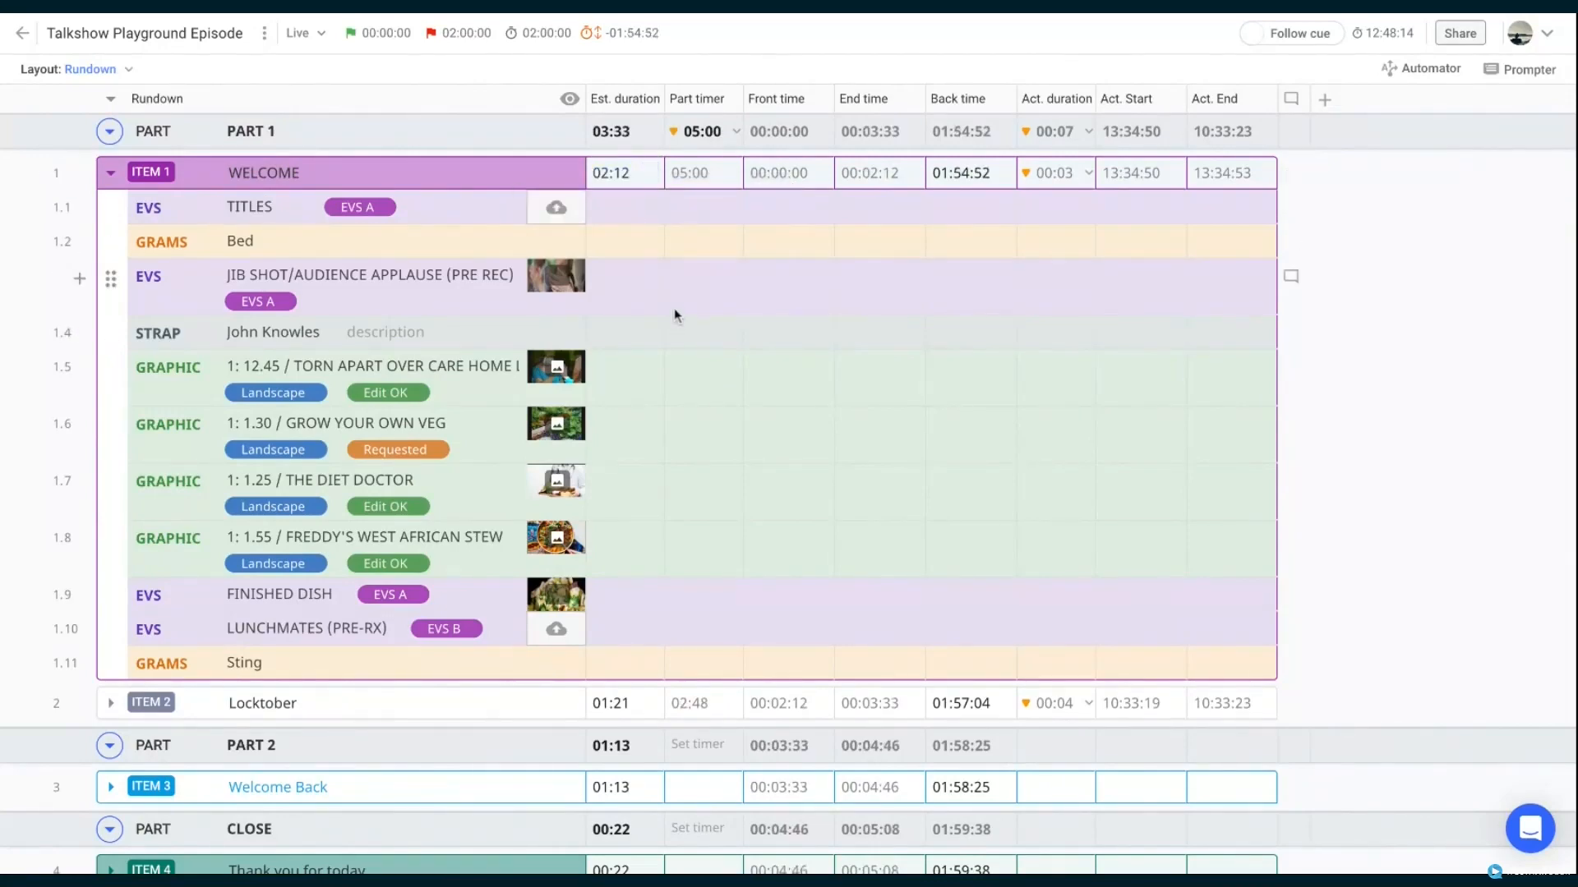
left_click(640, 174)
double_click(641, 175)
key("shift+Left")
key("shift+Left")
key("shift+Left")
type("12:30")
key("Return")
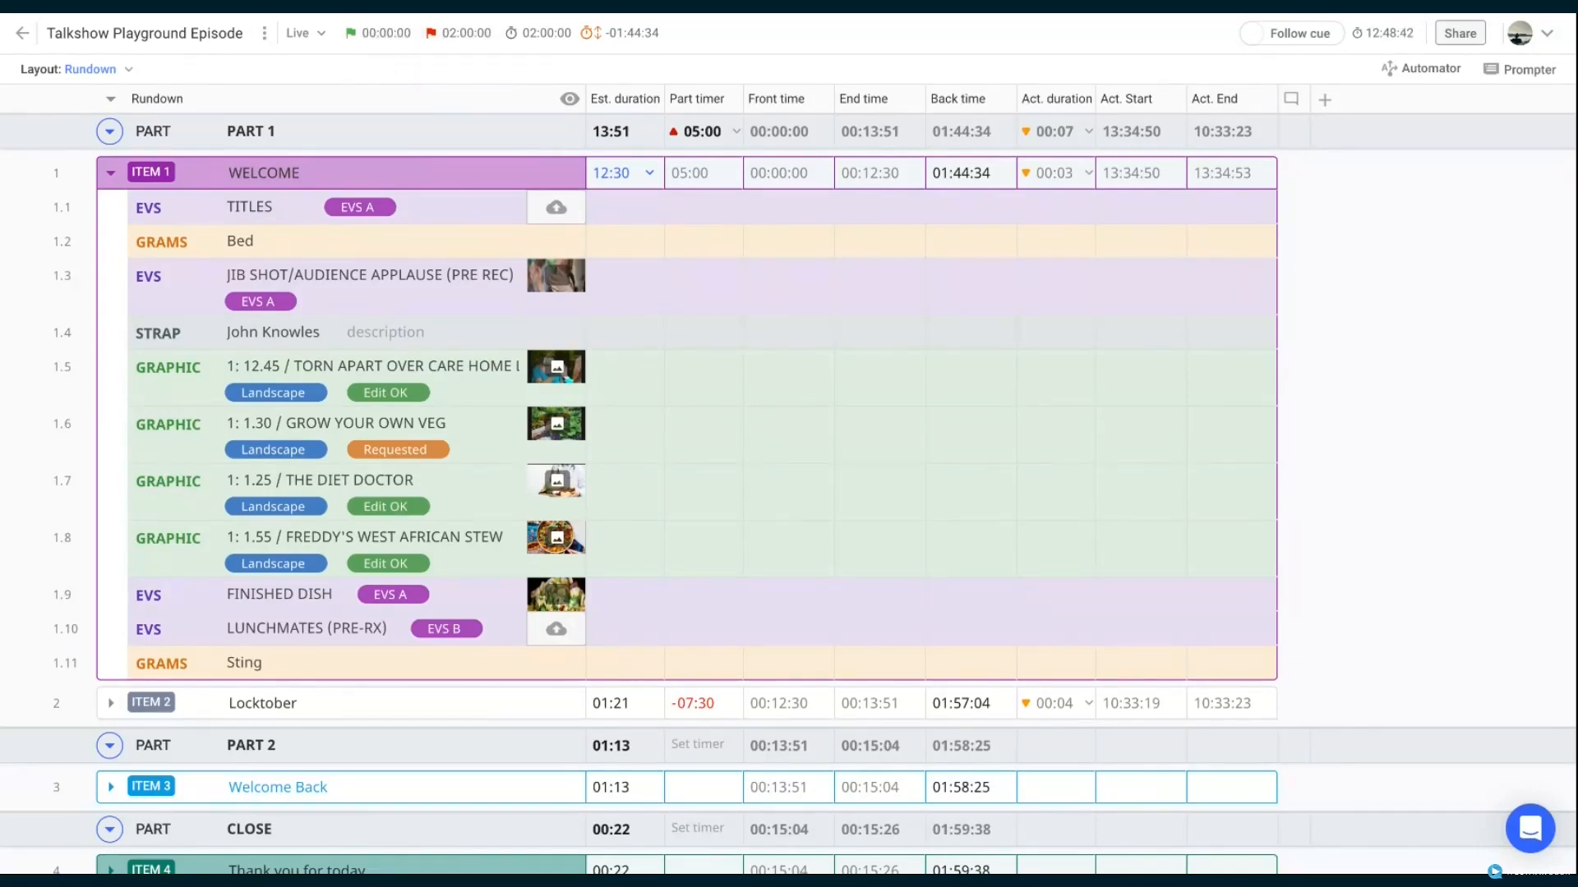
Set the episode's on-air time to 12:45:00 and its on-air duration to 01:00:00
left_click(378, 37)
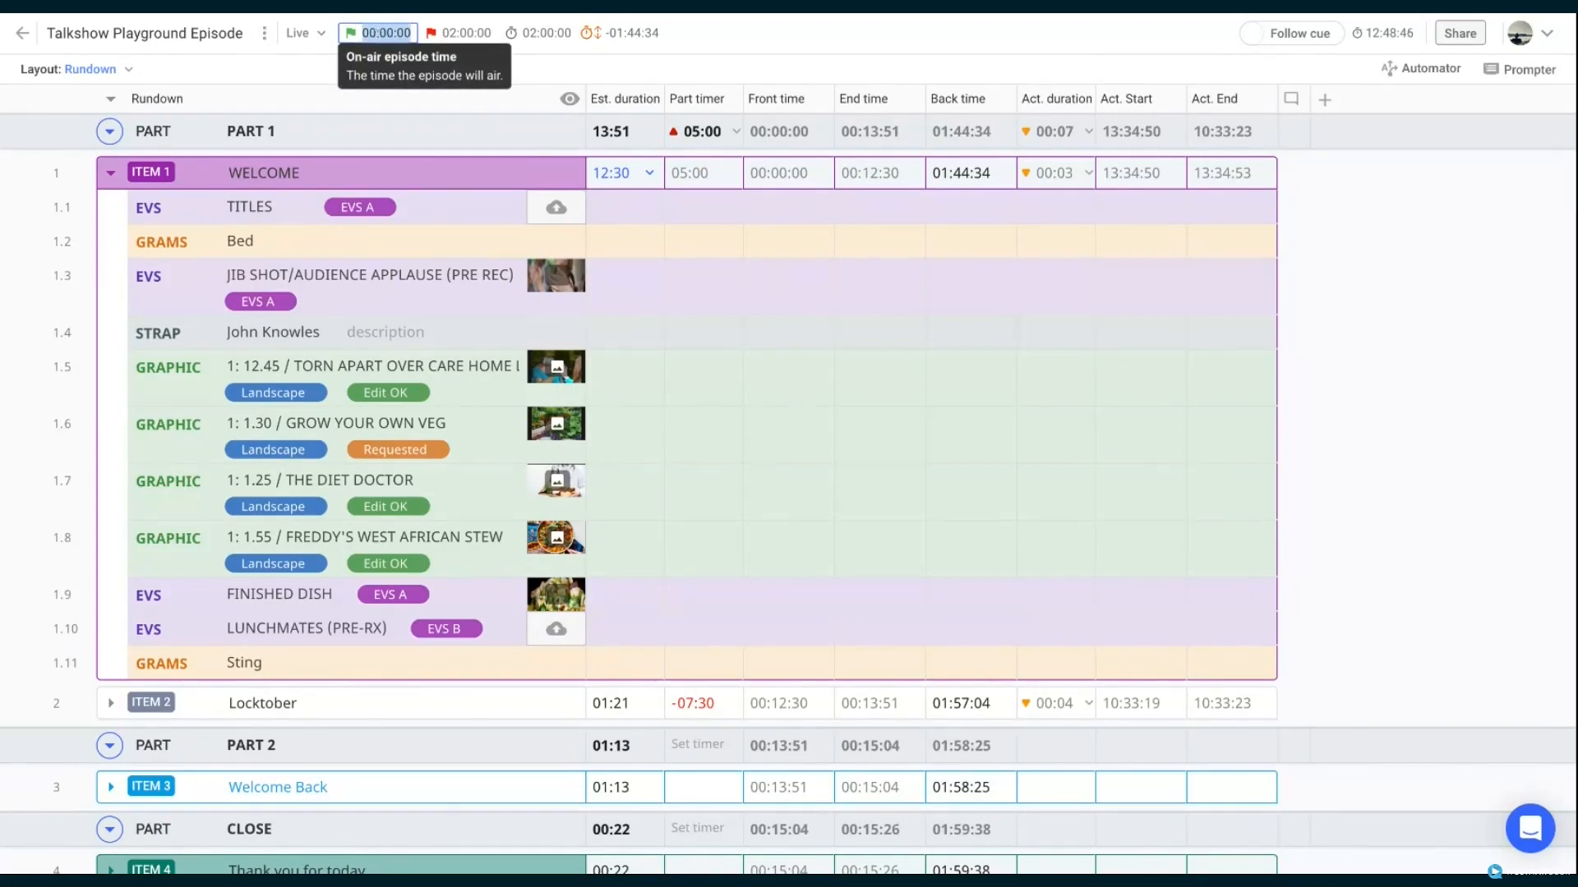
type("12:45:00")
key("Tab")
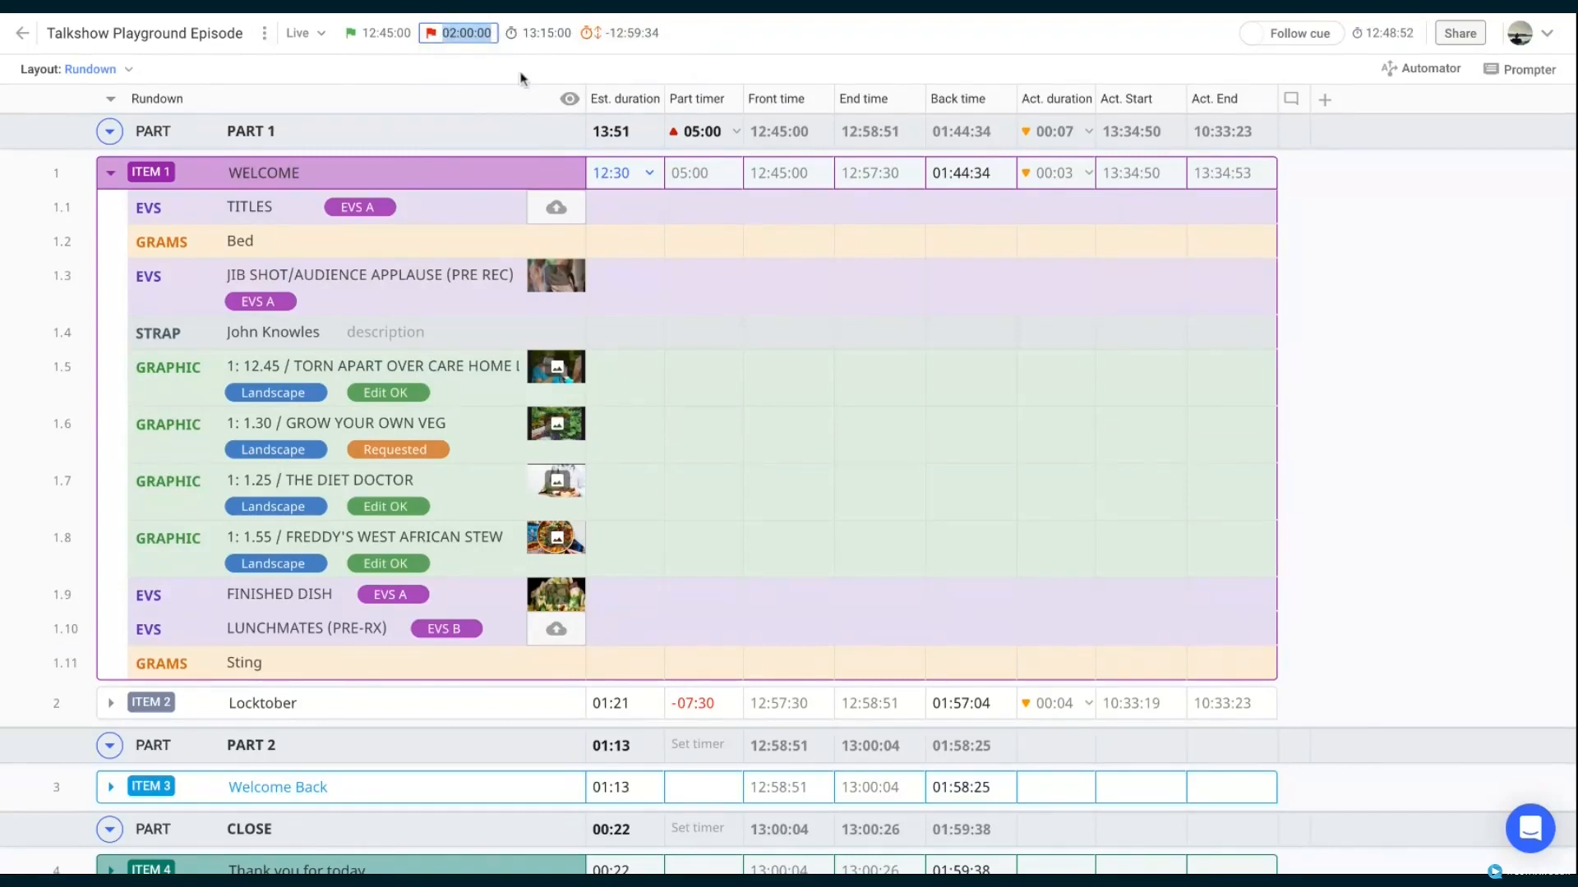
left_click(548, 31)
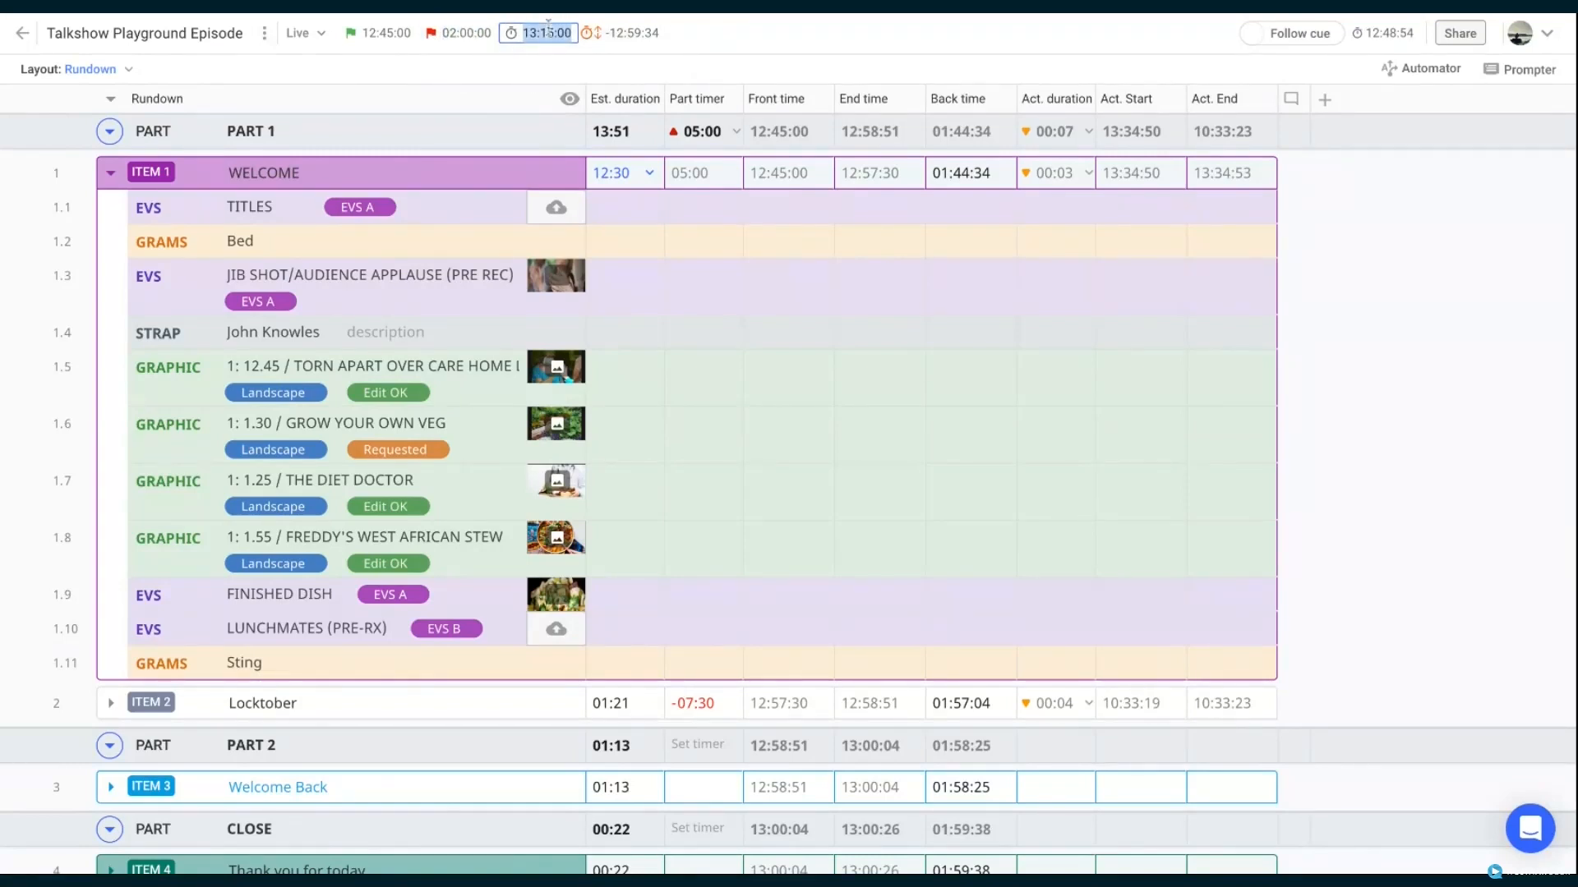
type("01:00:00")
key("Return")
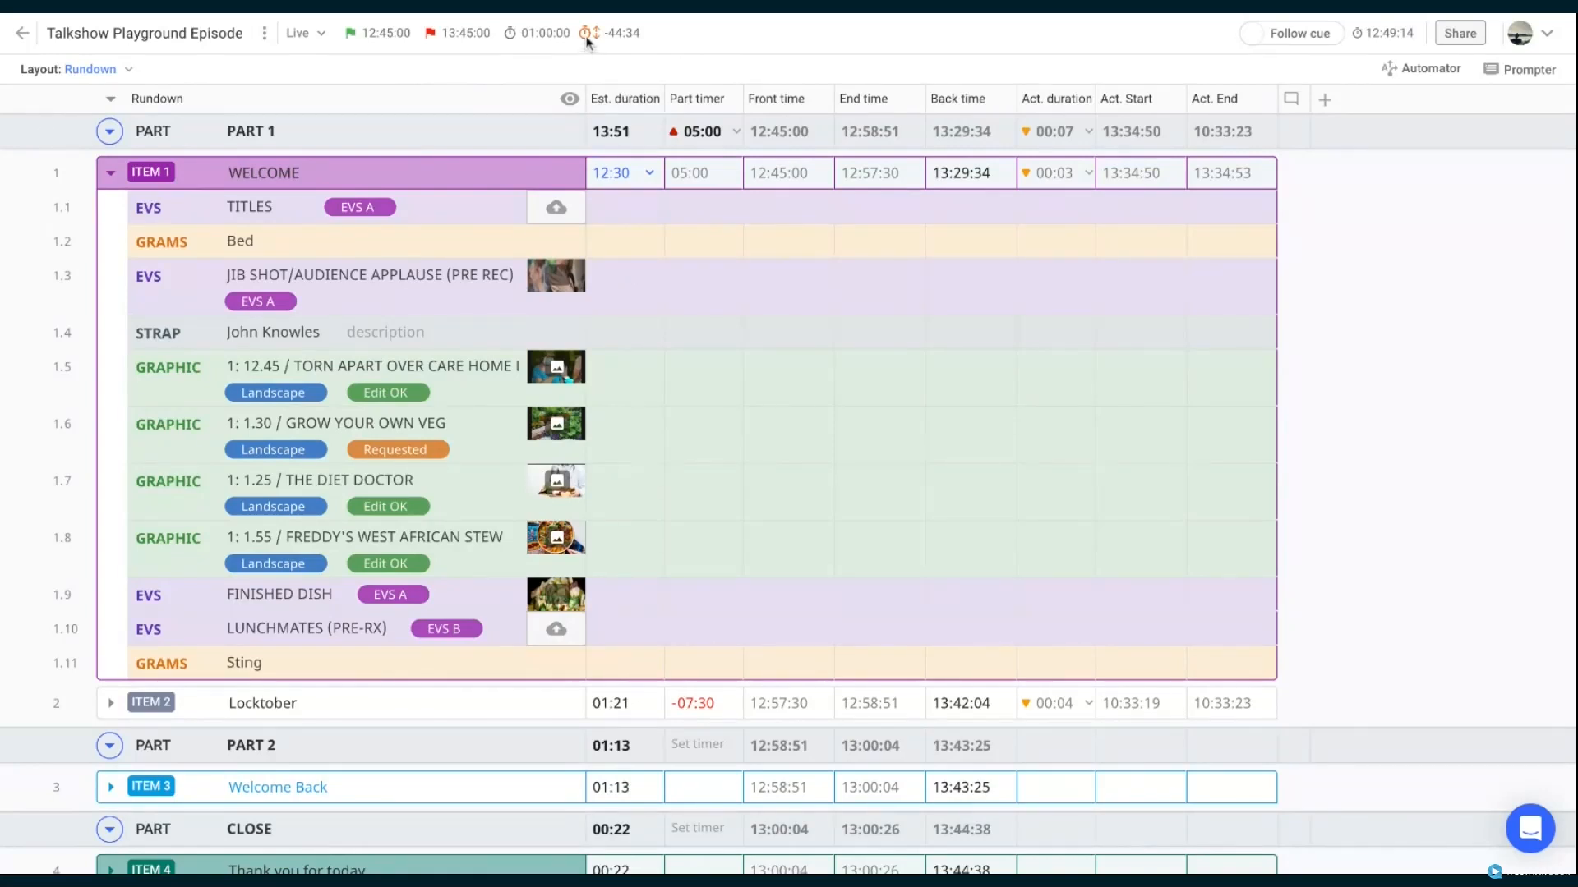
mouse_move(587, 41)
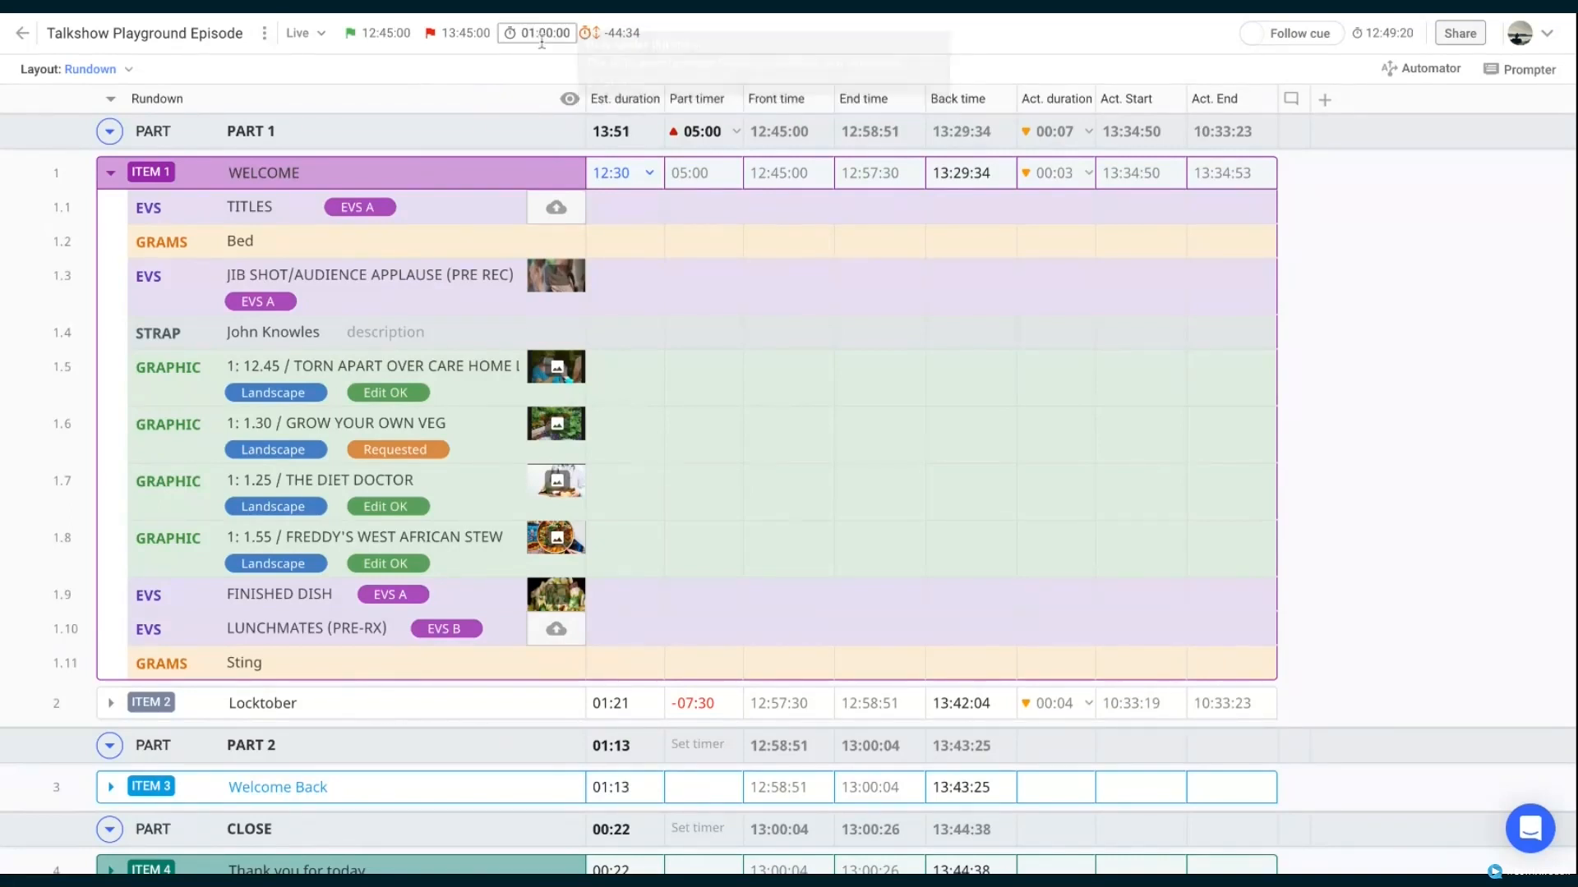
mouse_move(516, 39)
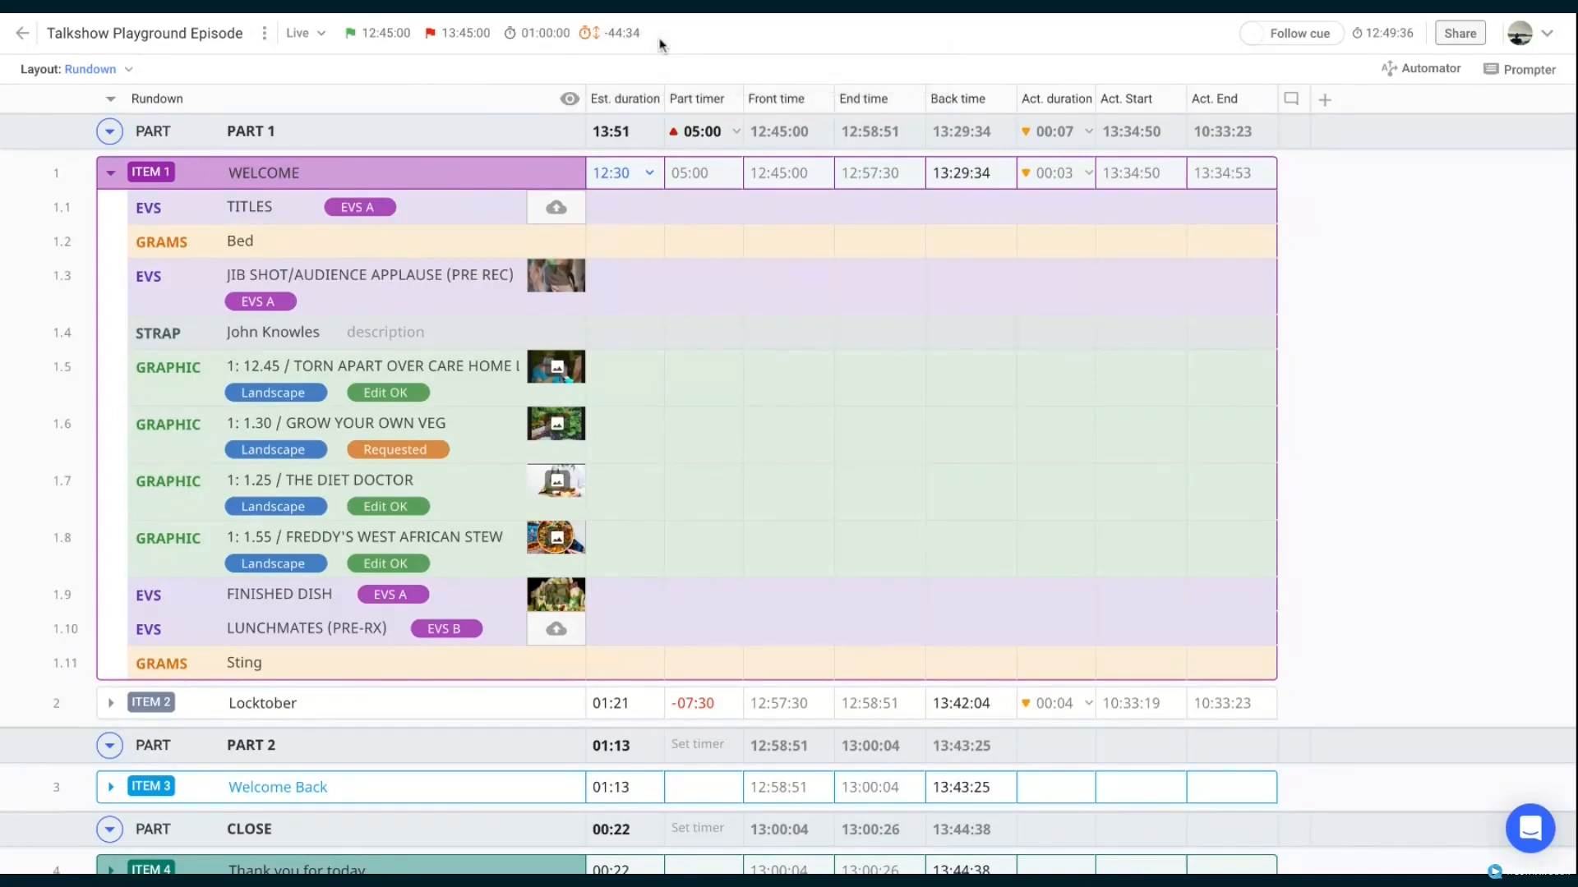
Override PART 2's estimated duration with 55:00
scroll(641, 654, "down", 2)
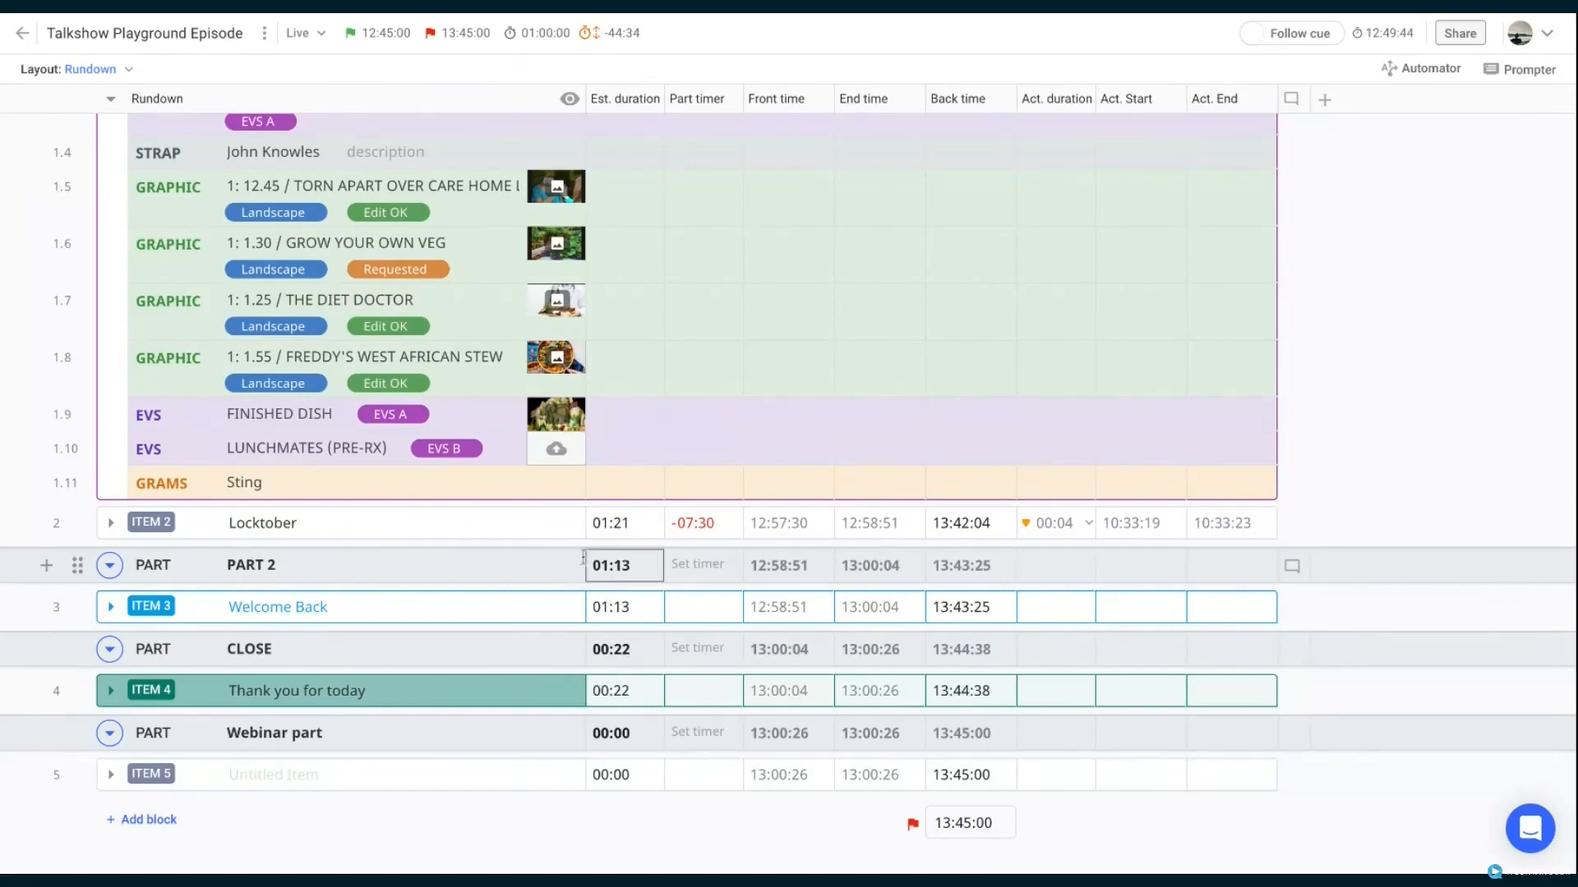
left_click(650, 566)
type("55:")
key("Return")
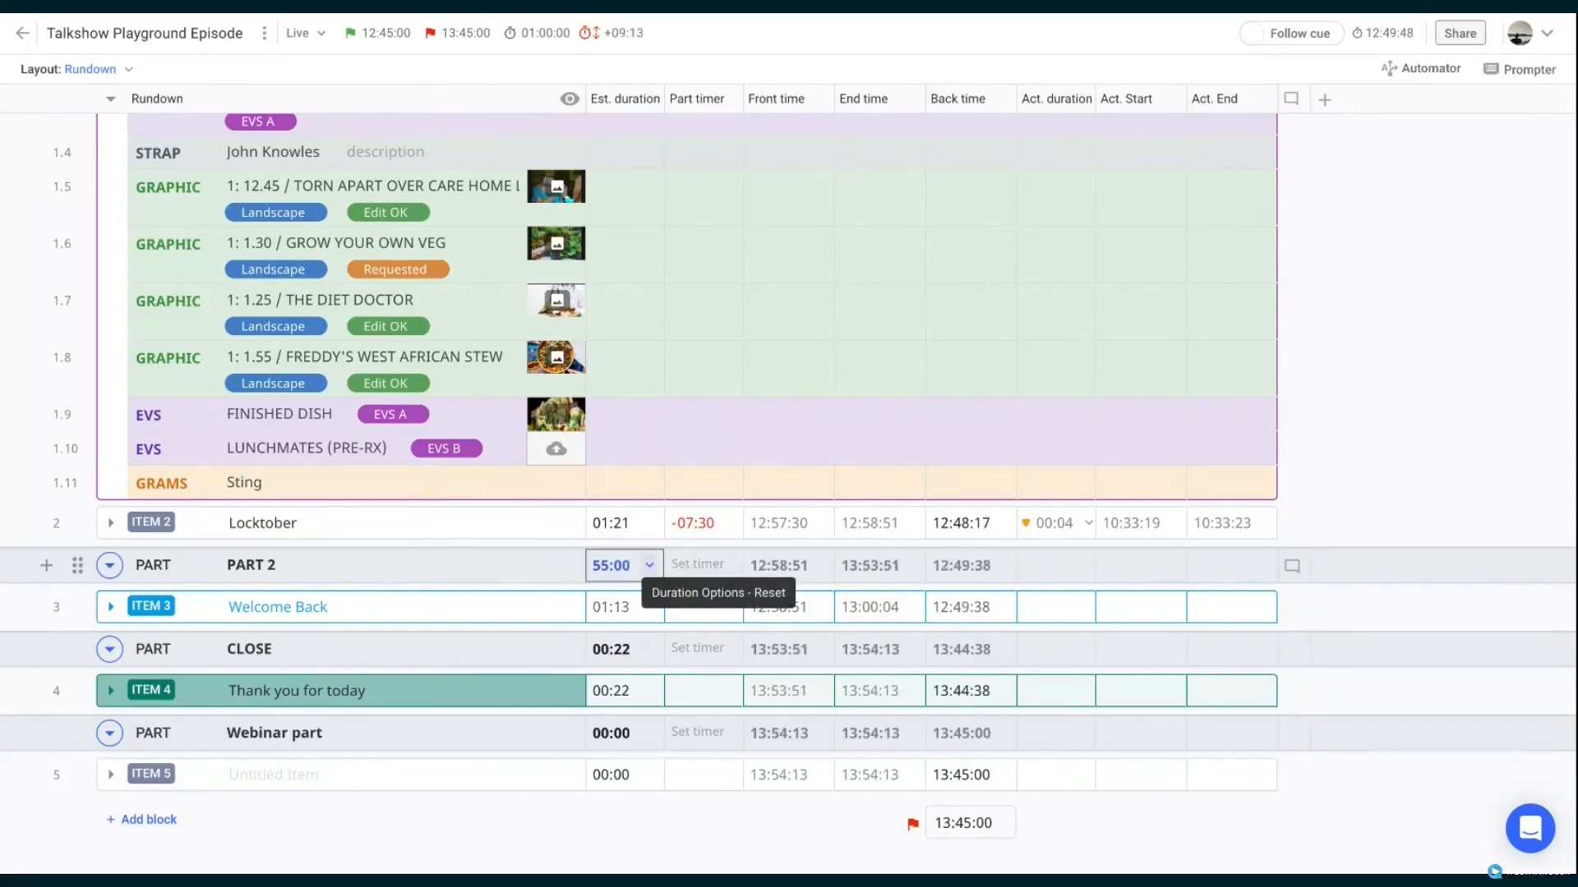
Override the Locktober item's back time with 12:46:00
scroll(690, 549, "up", 2)
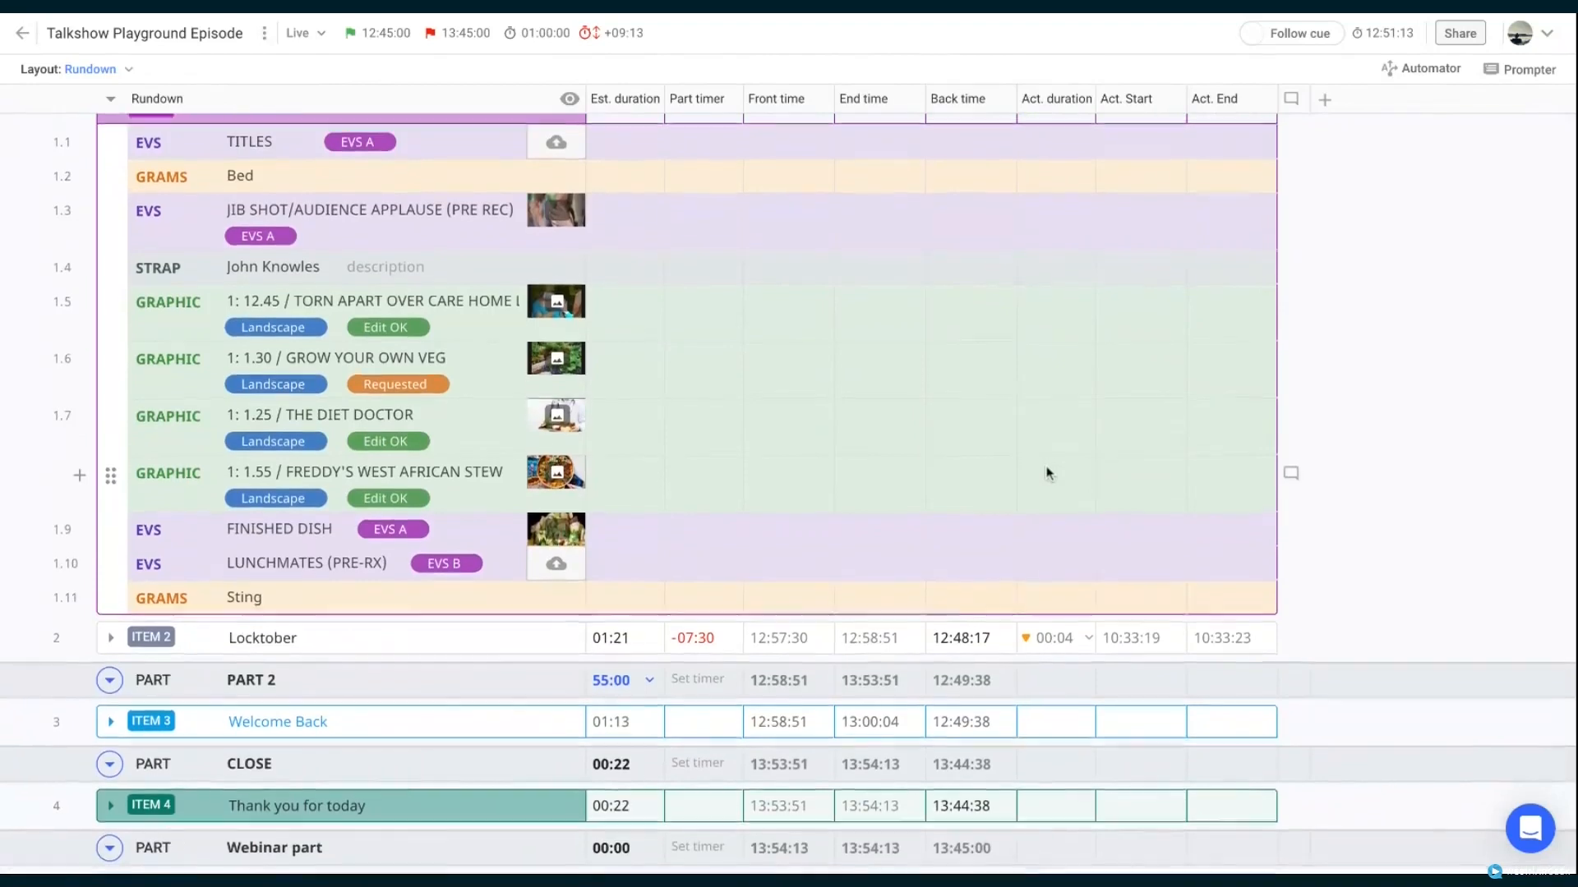
scroll(1048, 474, "down", 1)
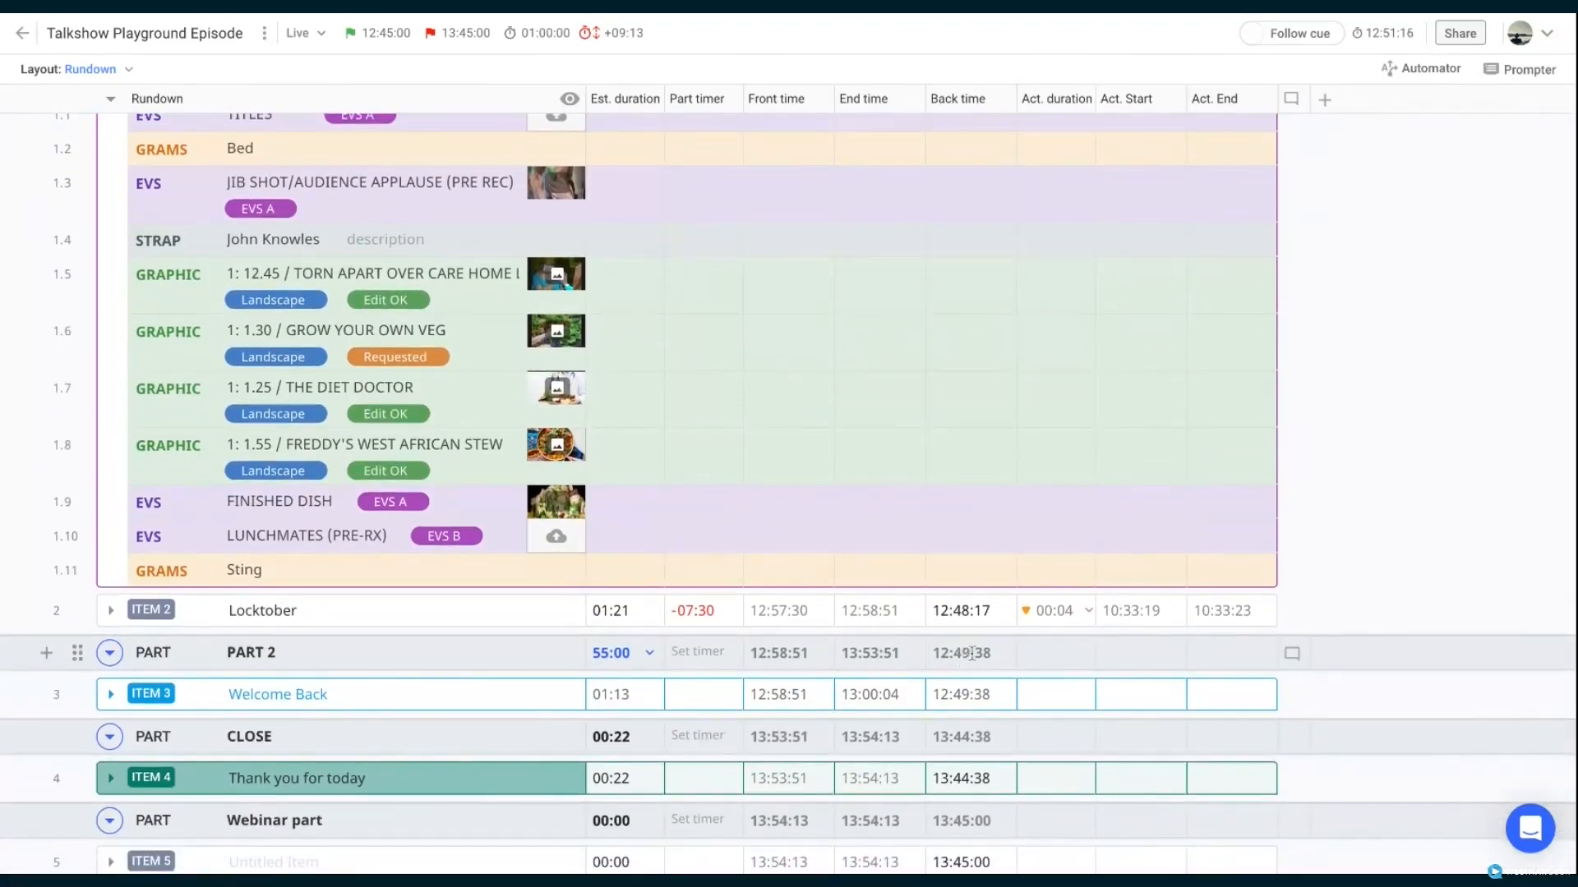
left_click(962, 616)
left_click(961, 618)
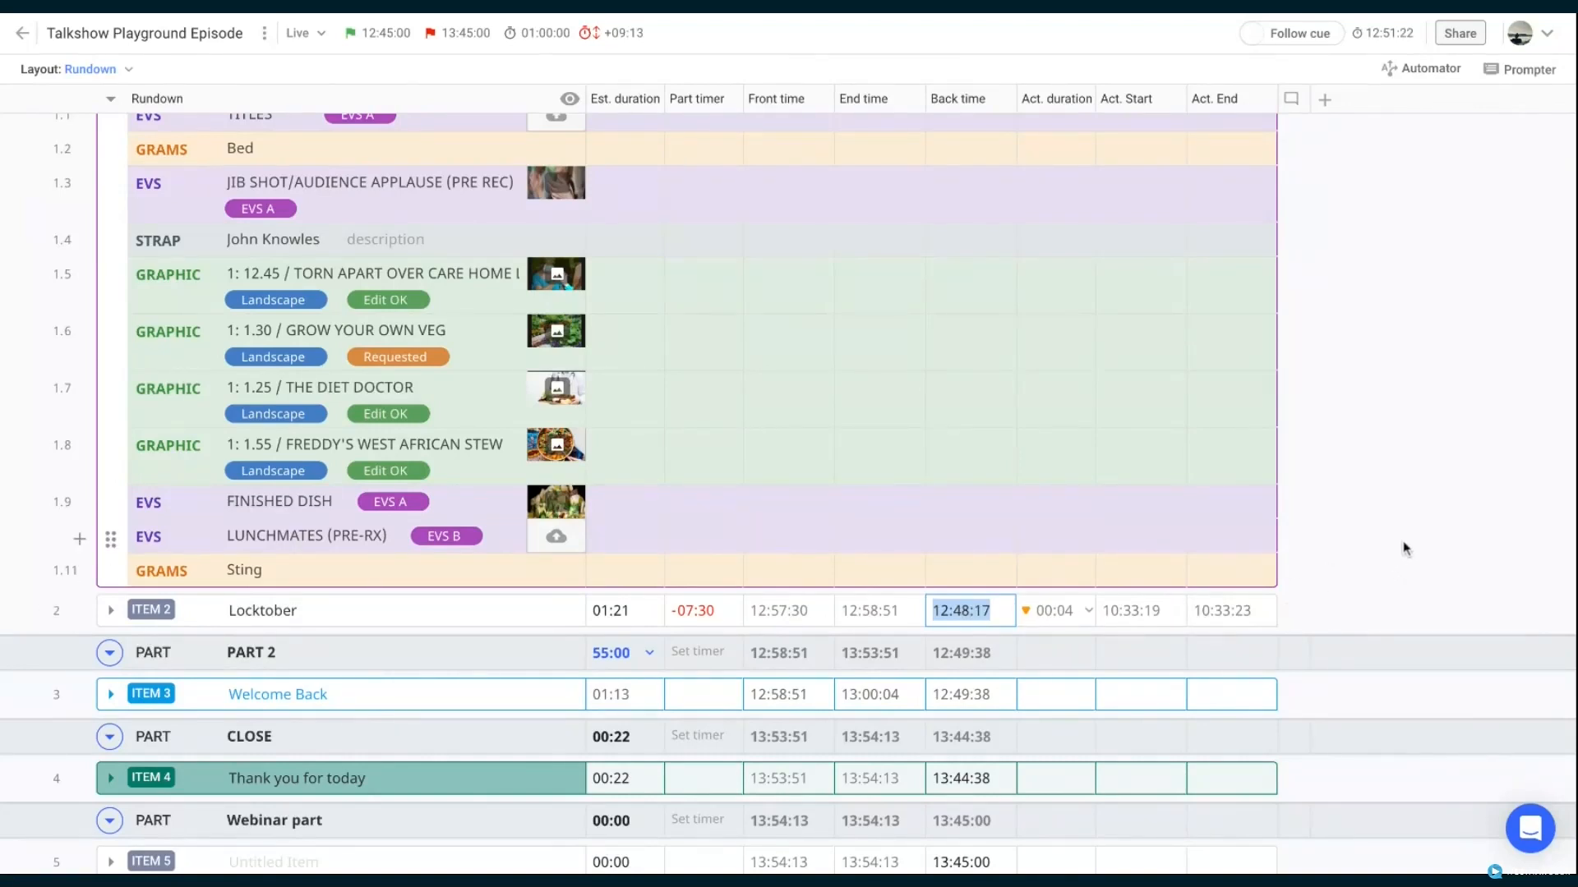
type("12:")
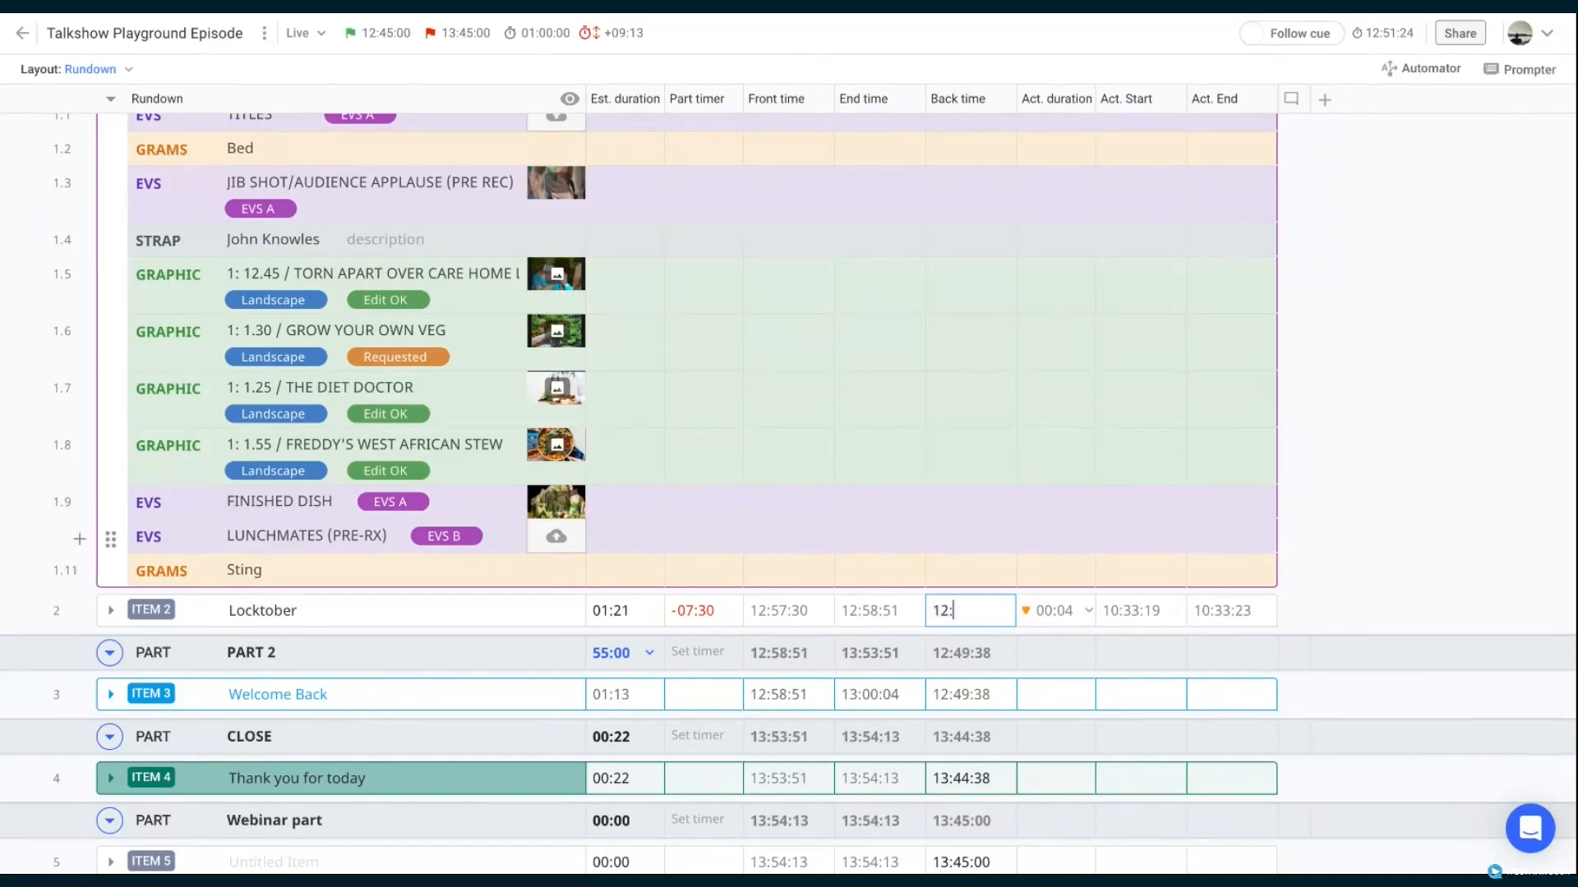
type("46:")
key("Return")
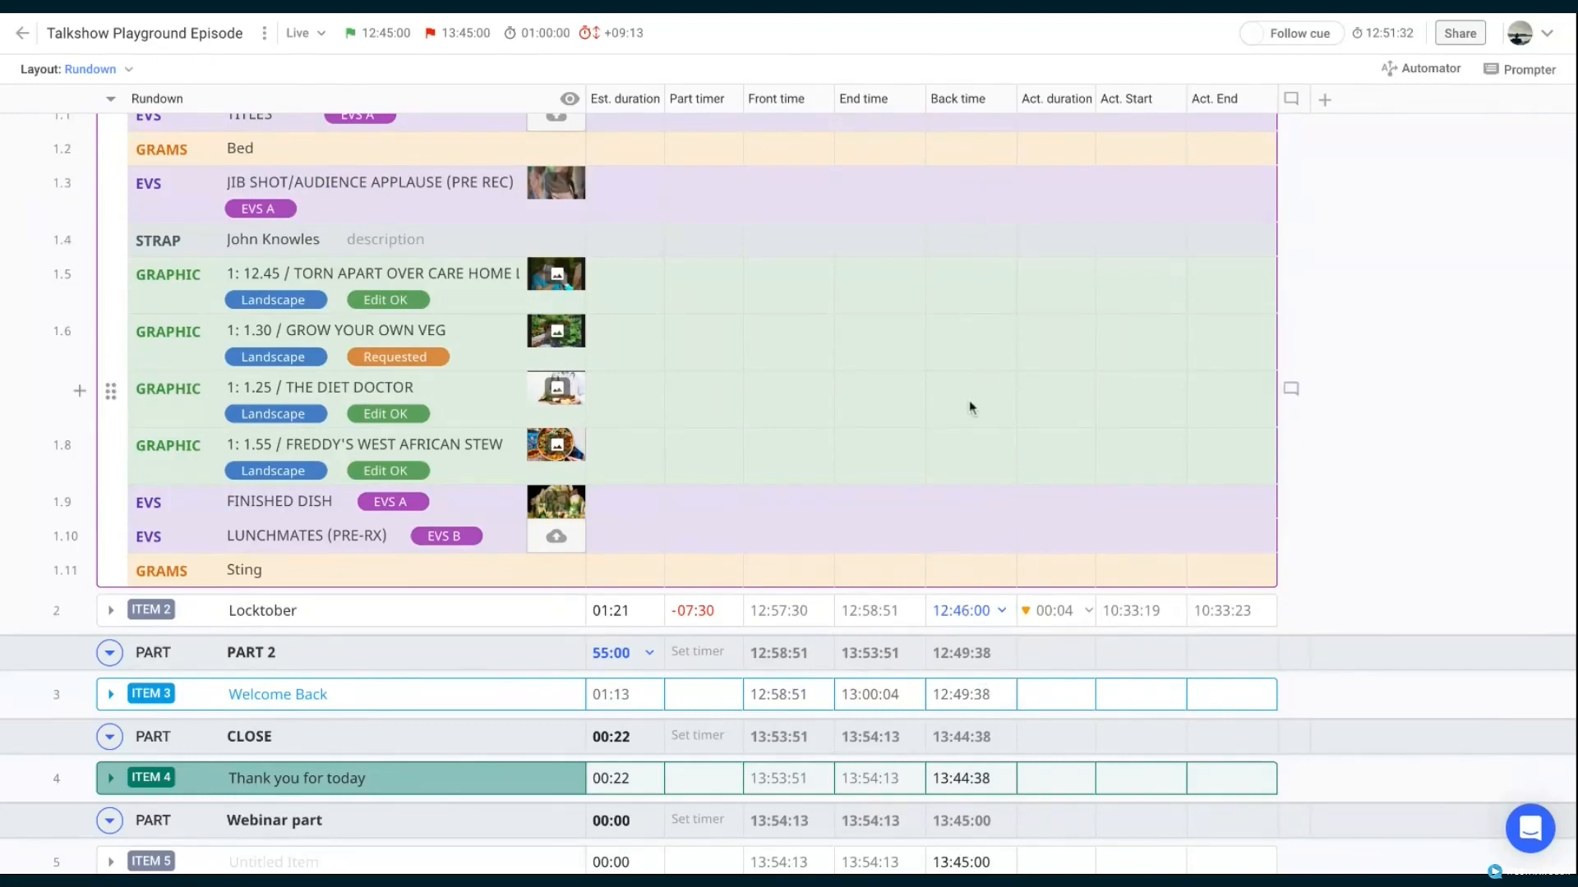
Set the Locktober item's back time to 12:55:00
scroll(970, 407, "up", 1)
scroll(969, 411, "down", 3)
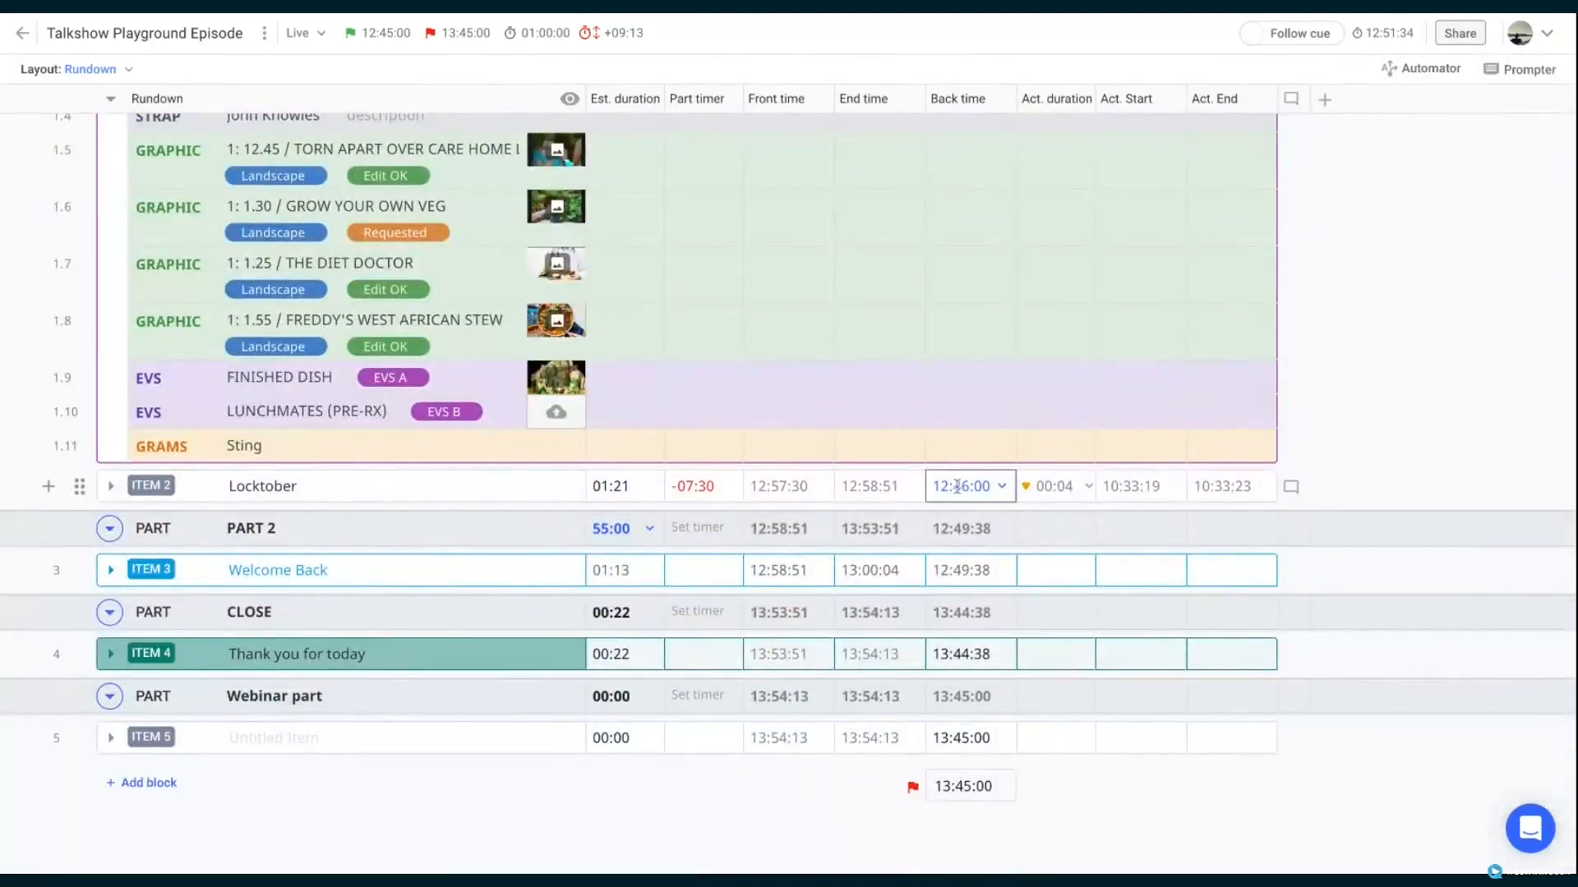
left_click(957, 486)
type("12:55:00")
key("Return")
Clear PART 1's existing part timer and set a new one of 10:00
scroll(973, 383, "up", 3)
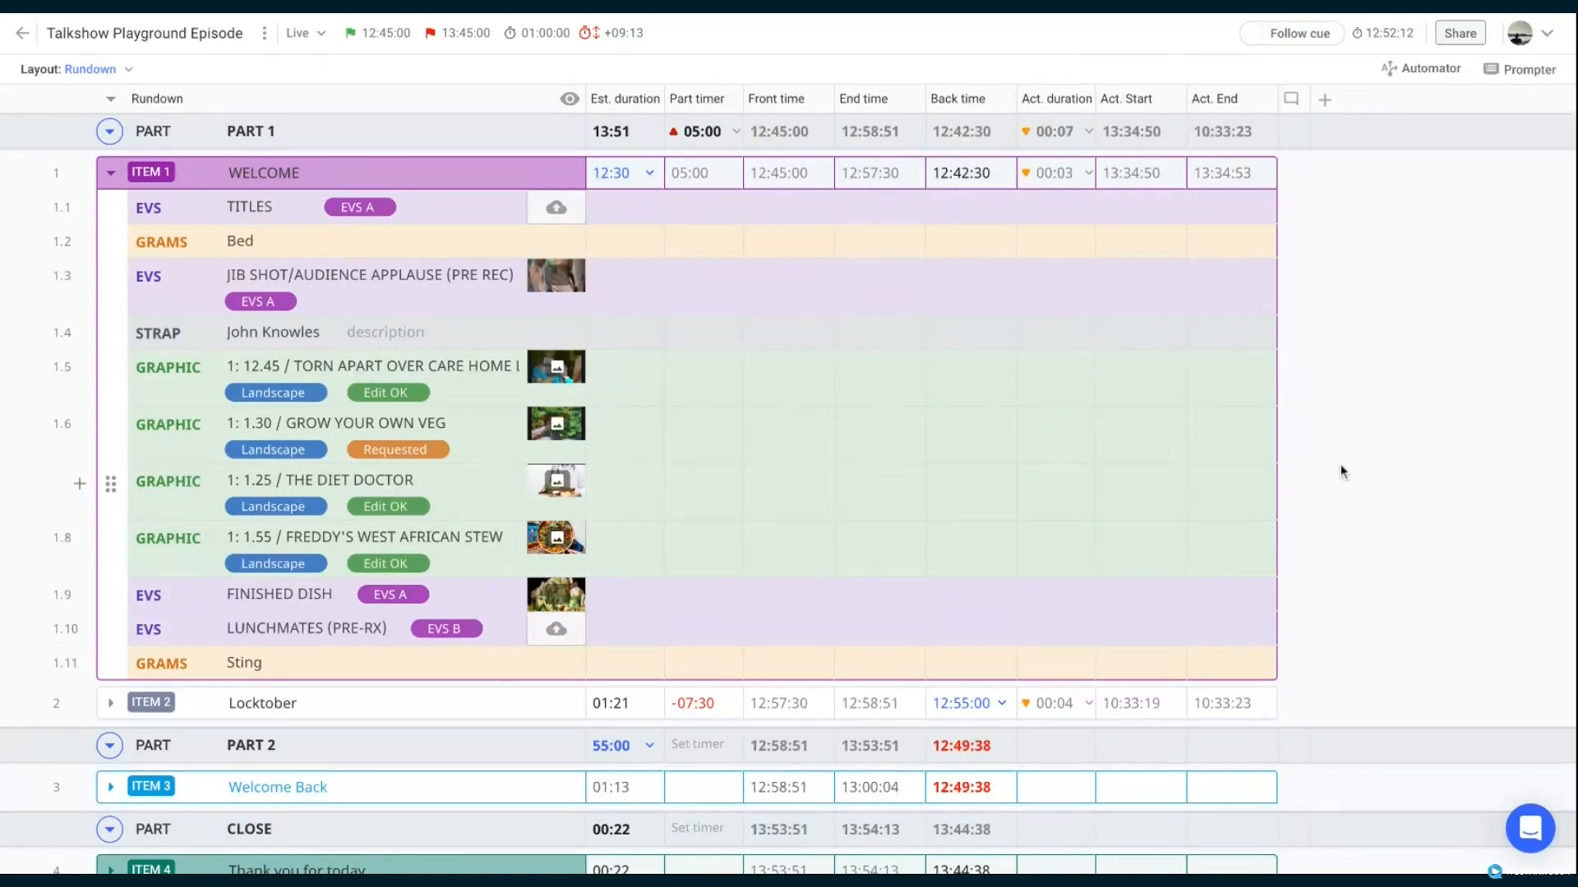
left_click(737, 134)
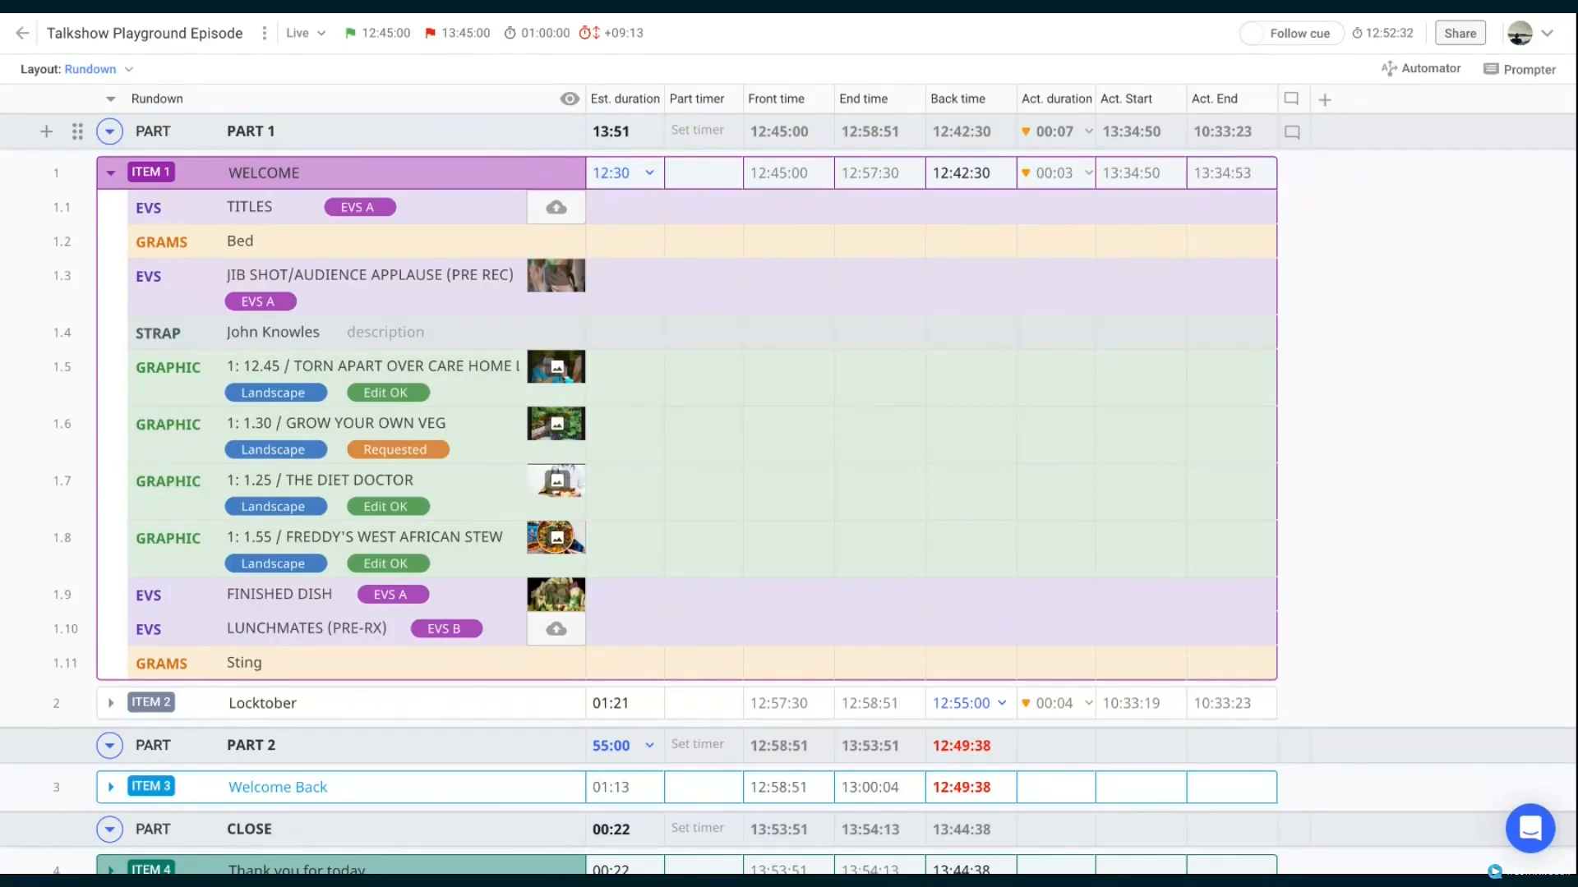
type("10:")
key("Return")
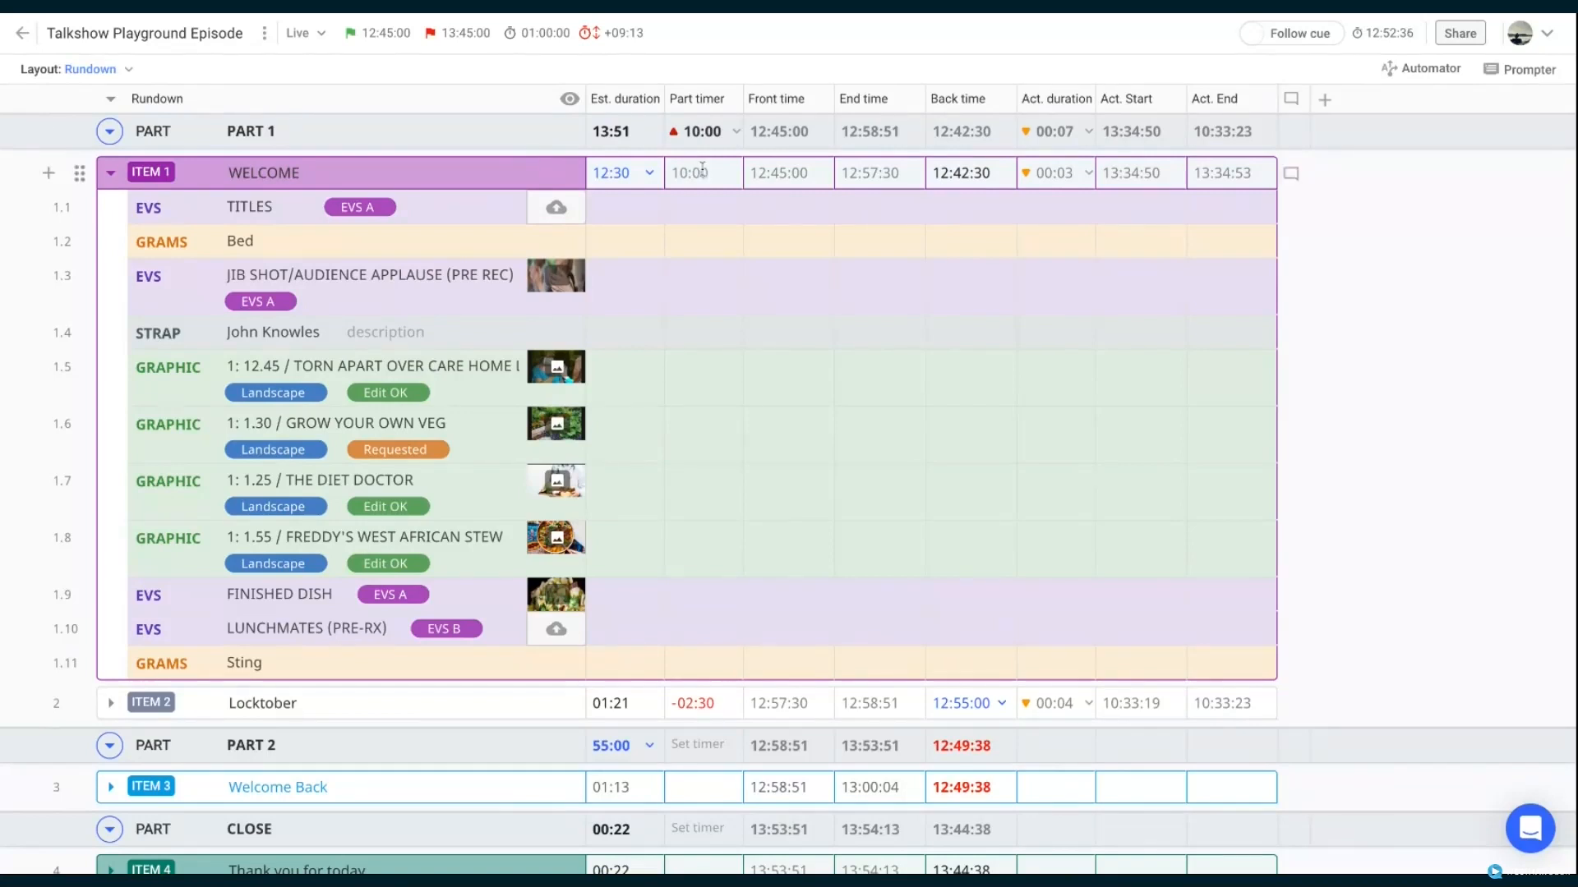
Collapse the WELCOME item and set PART 1's part timer to 15:00
left_click(110, 174)
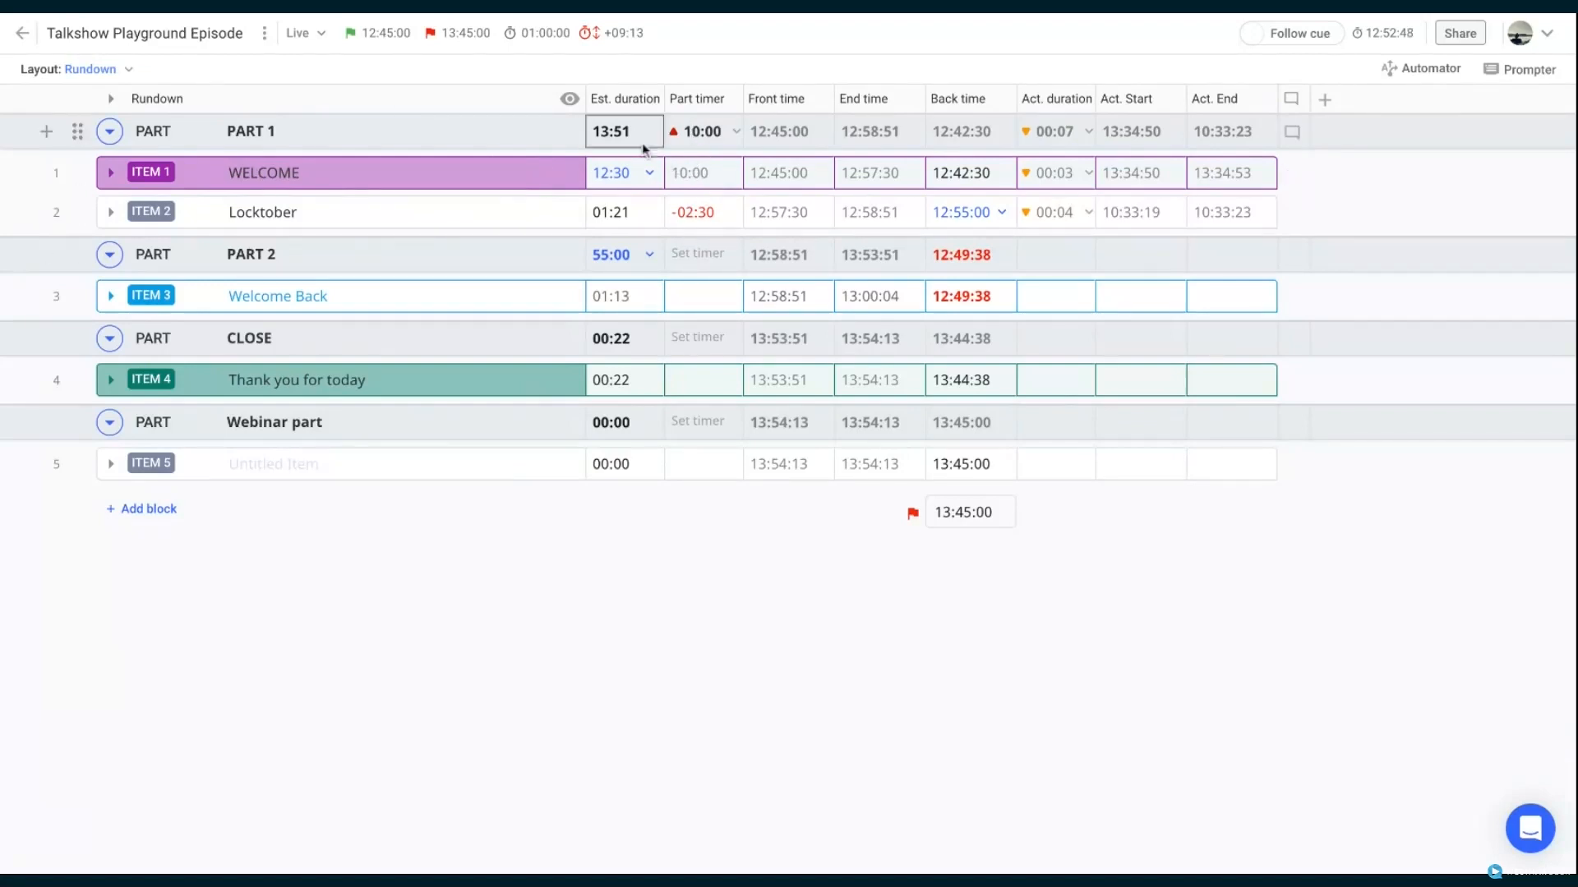
key("Right")
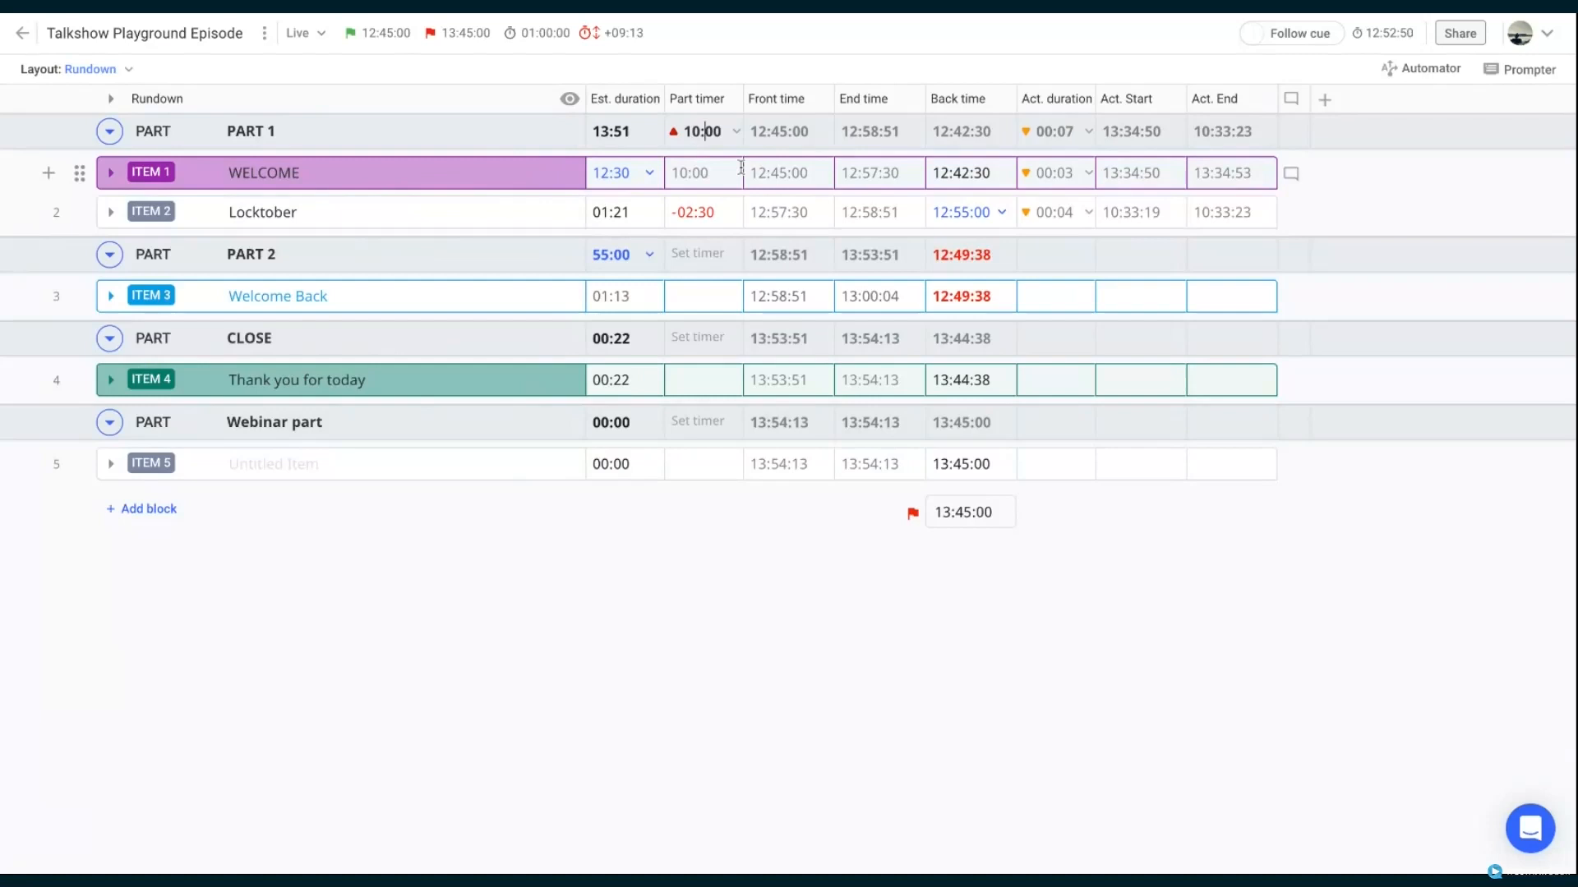
key("BackSpace")
type("5")
key("Return")
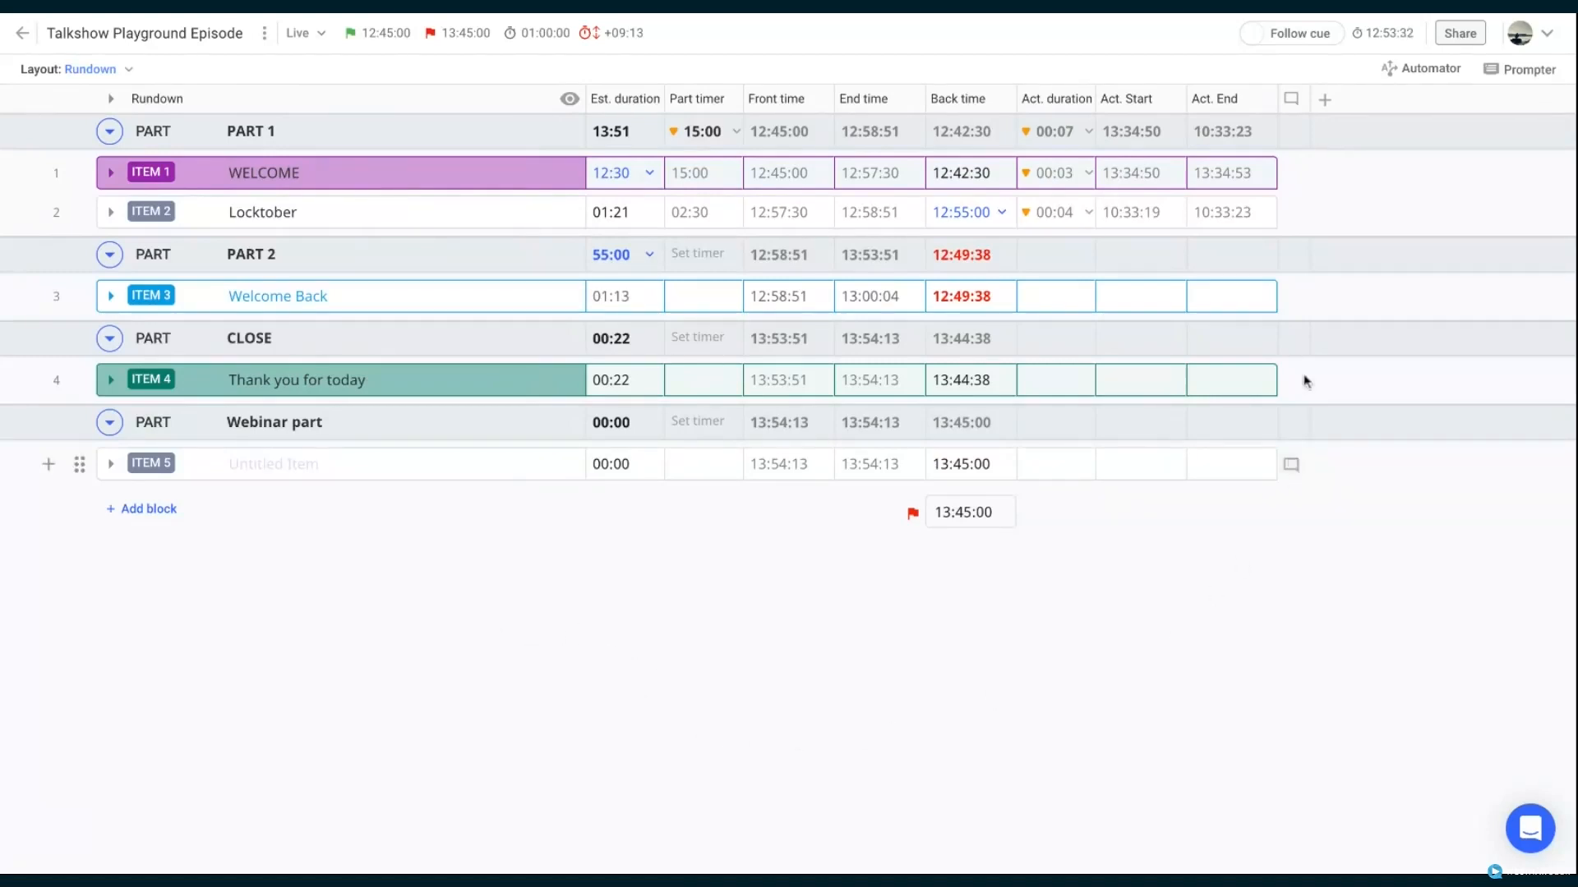
Hide the Part timer and Back time columns from the rundown's Timings columns
left_click(1324, 100)
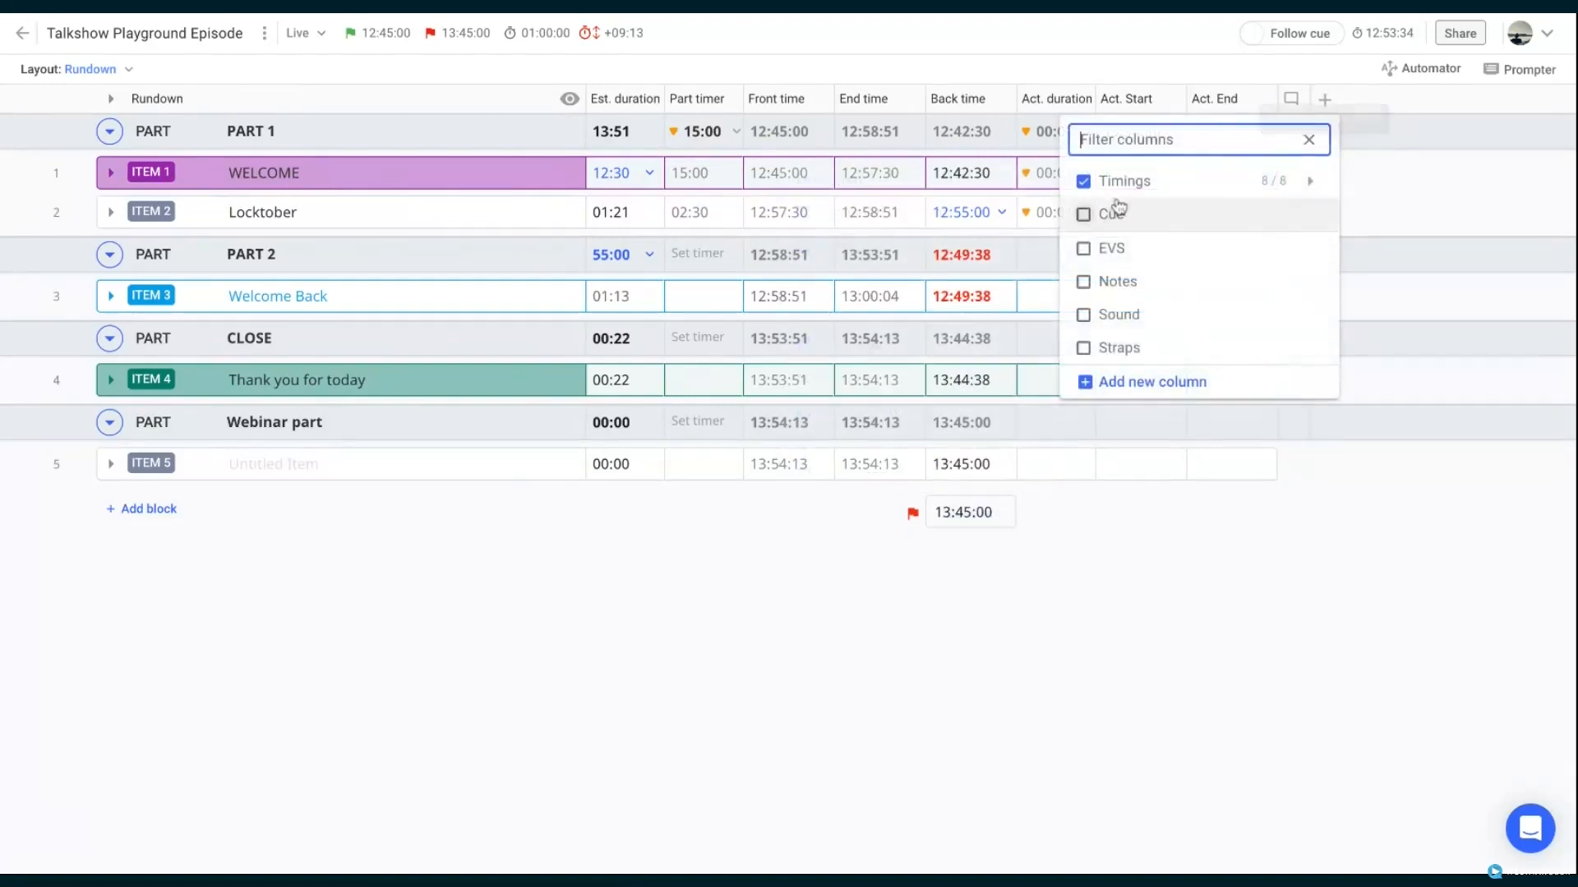
mouse_move(1116, 181)
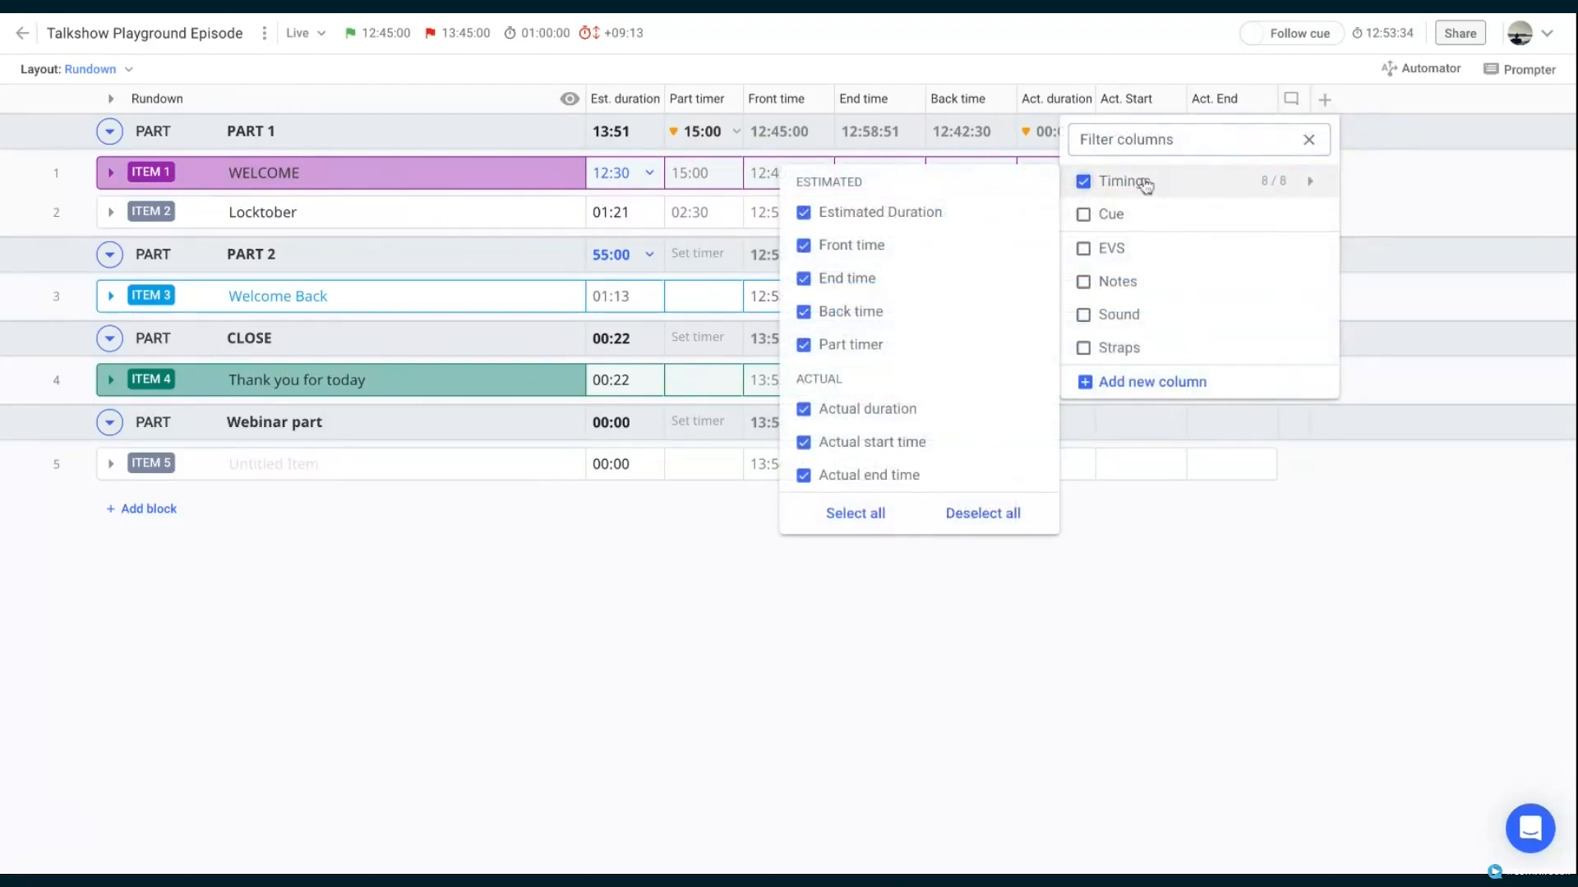
left_click(900, 346)
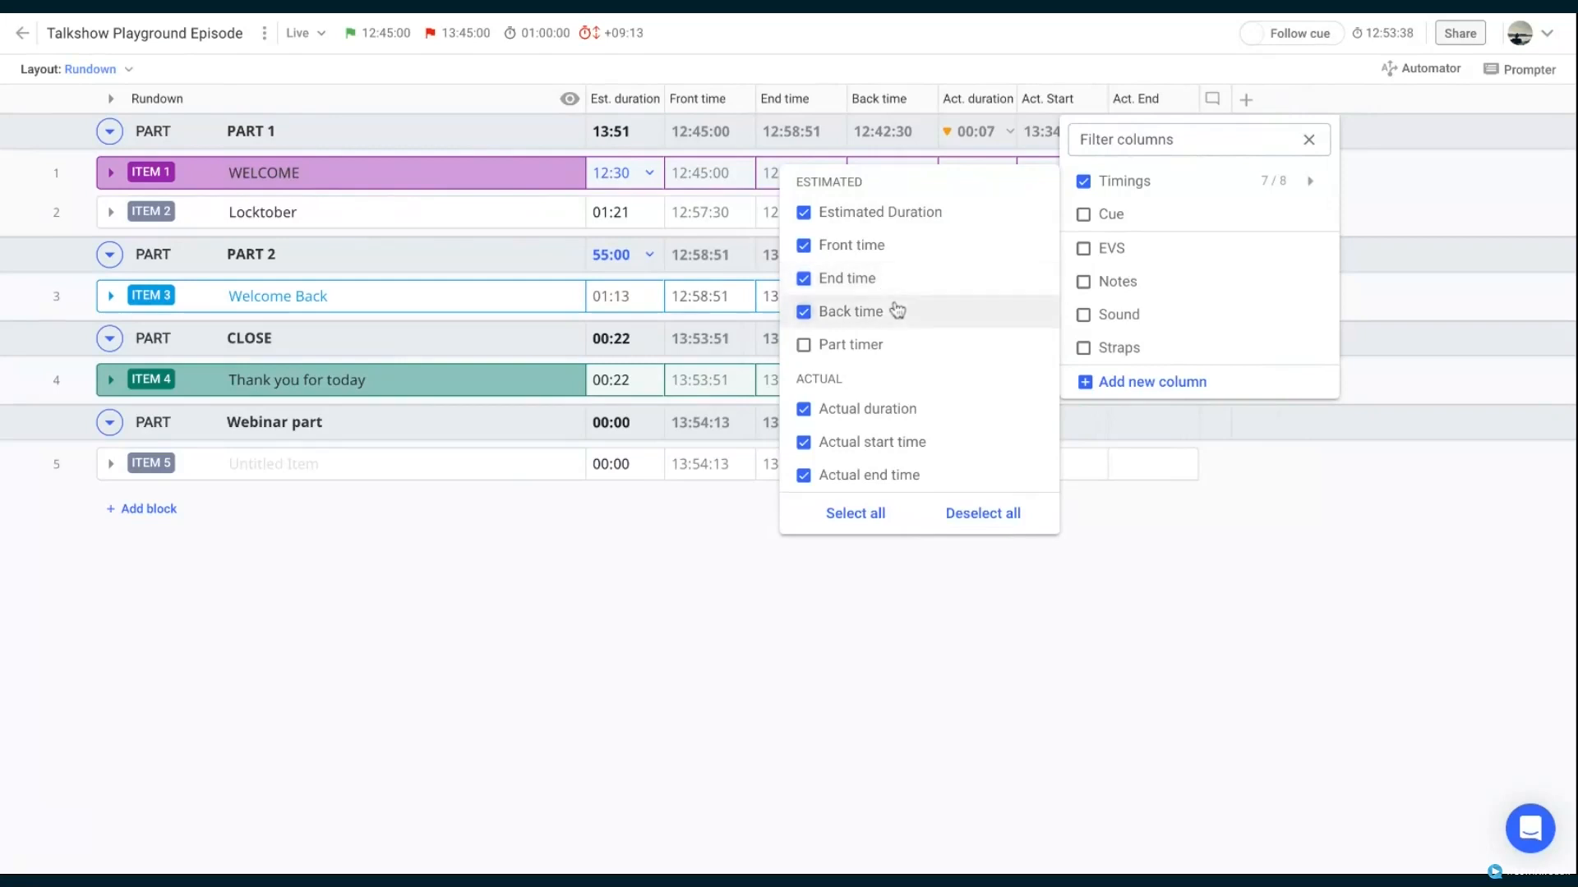
left_click(898, 311)
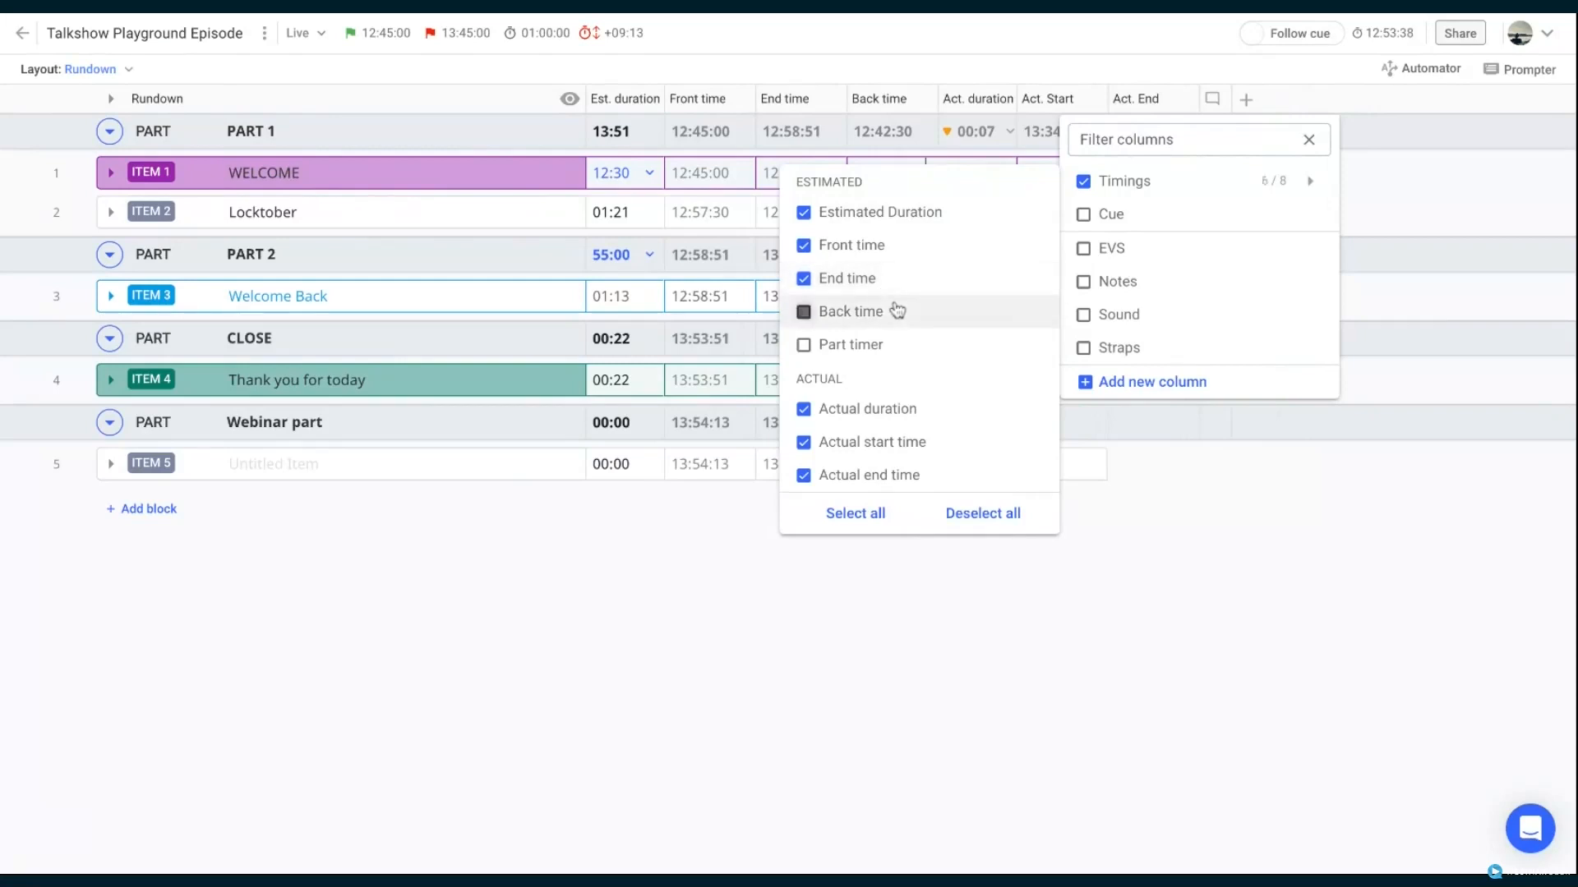
left_click(1097, 560)
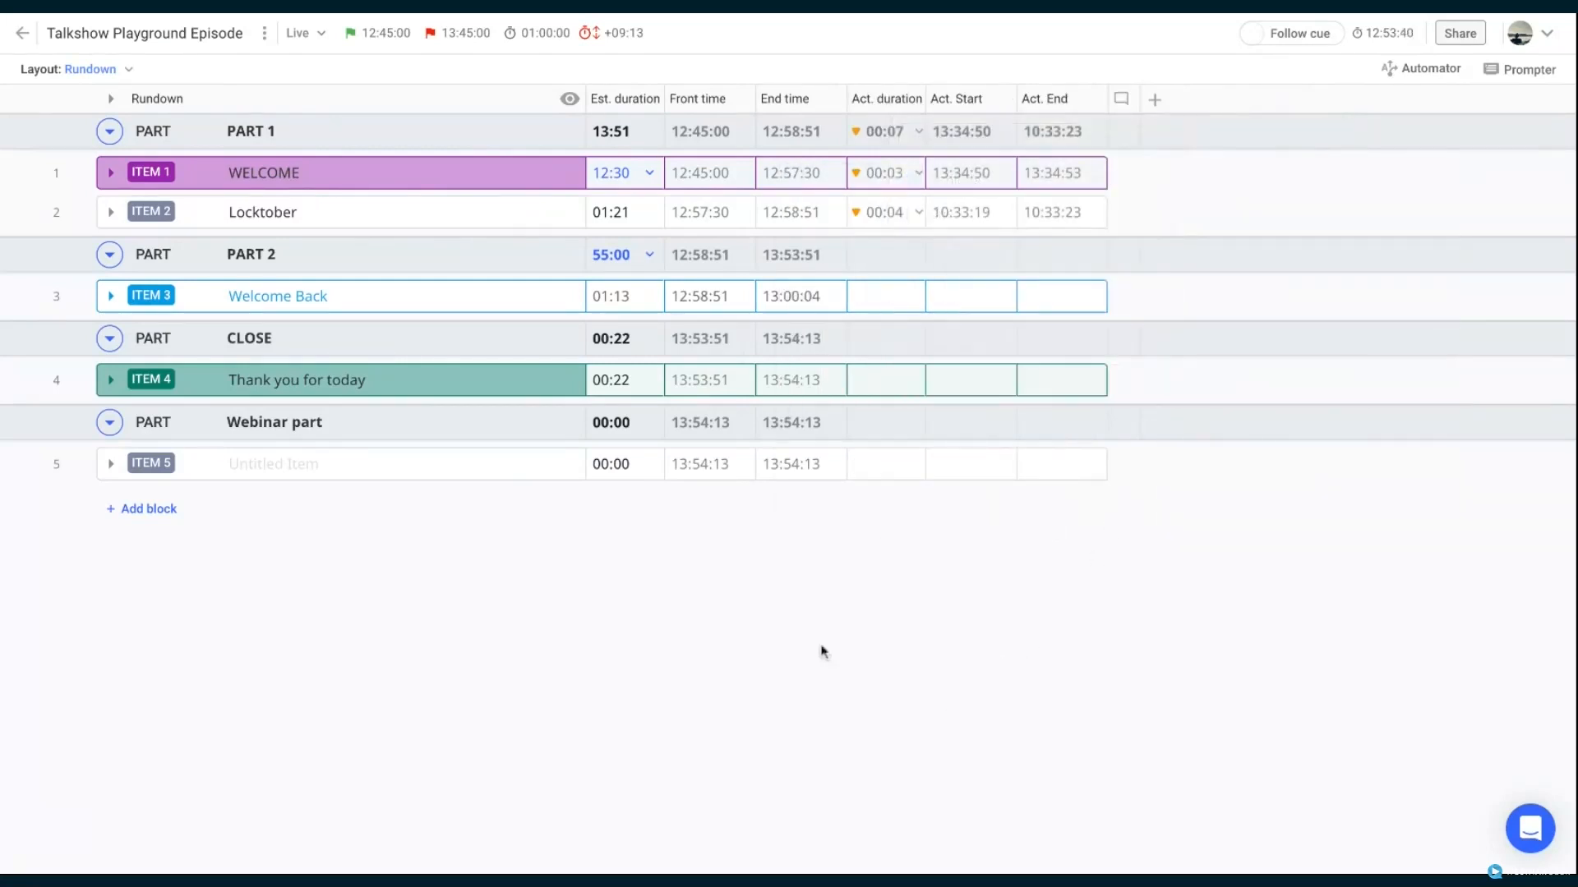
Turn on Cue mode for the episode, keeping the Live episode type
left_click(322, 39)
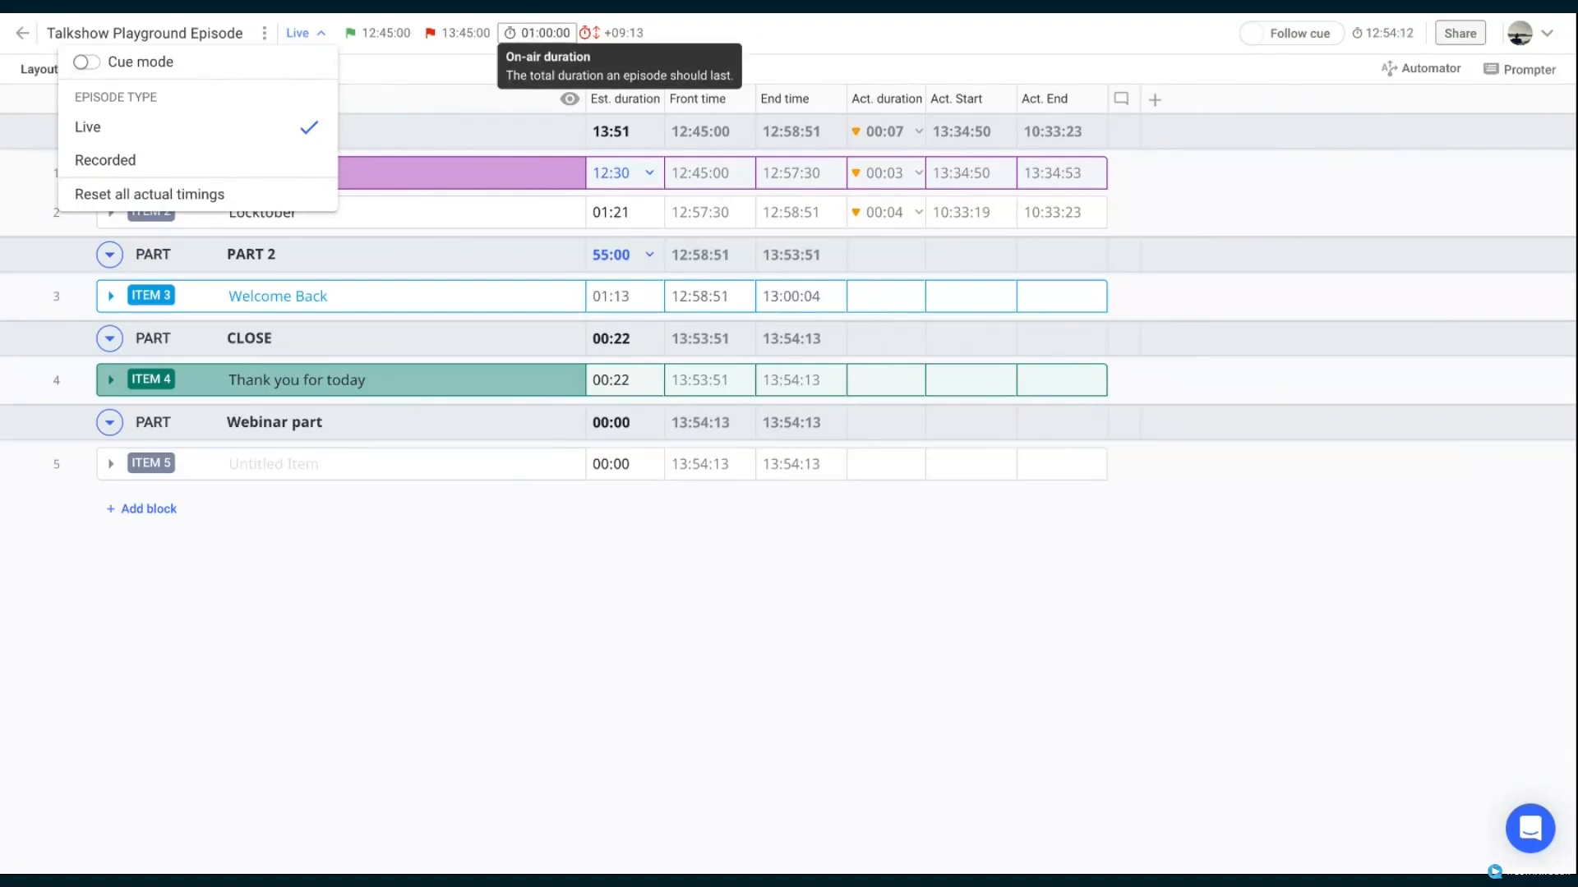
left_click(91, 66)
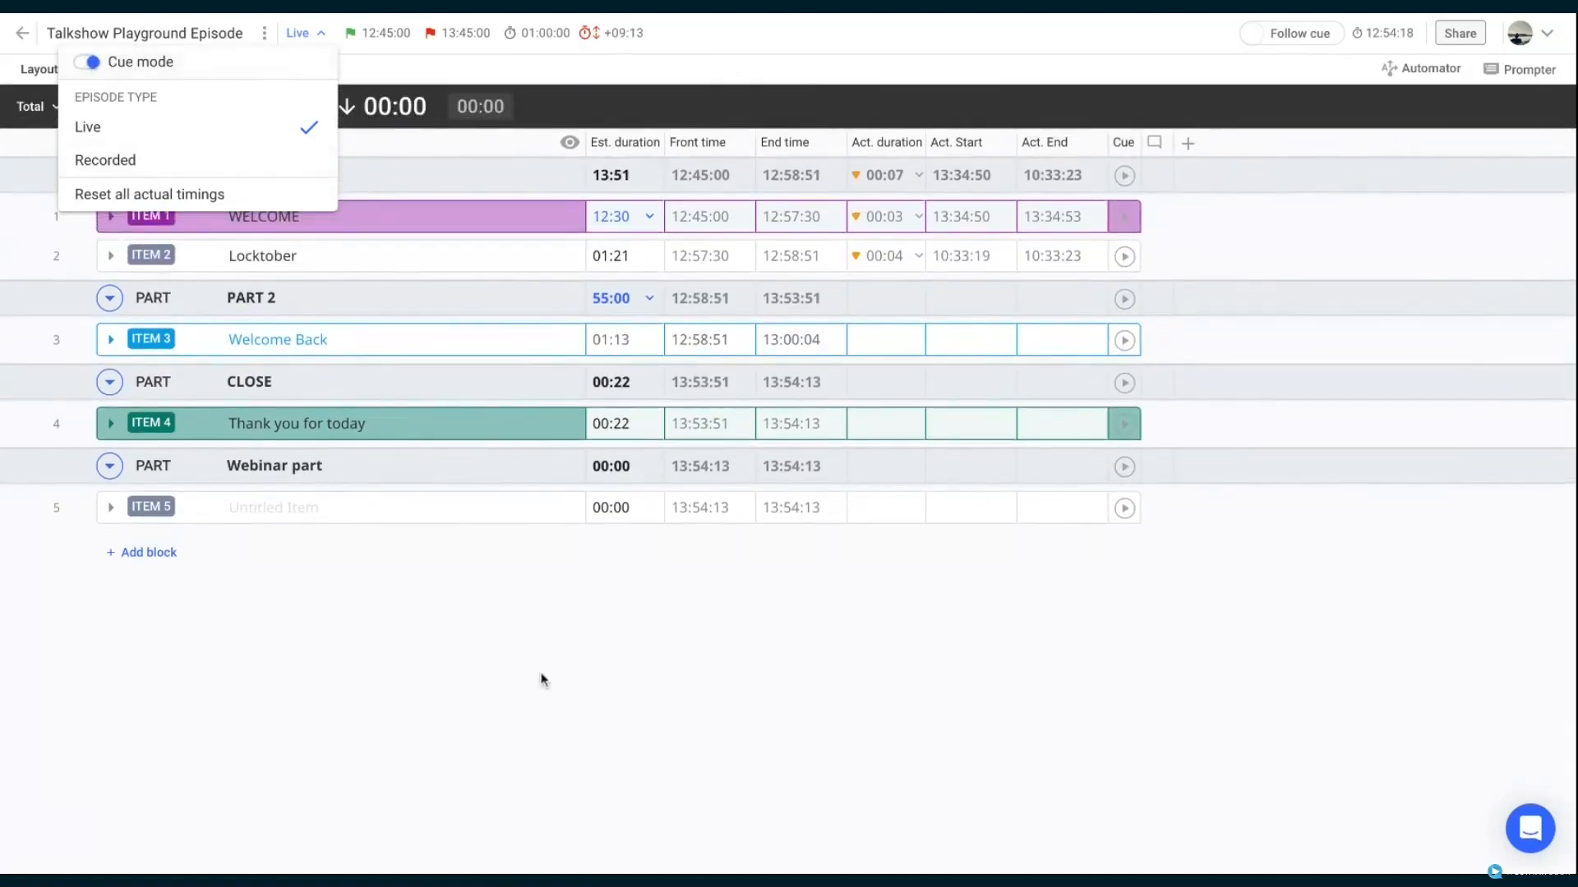
left_click(542, 680)
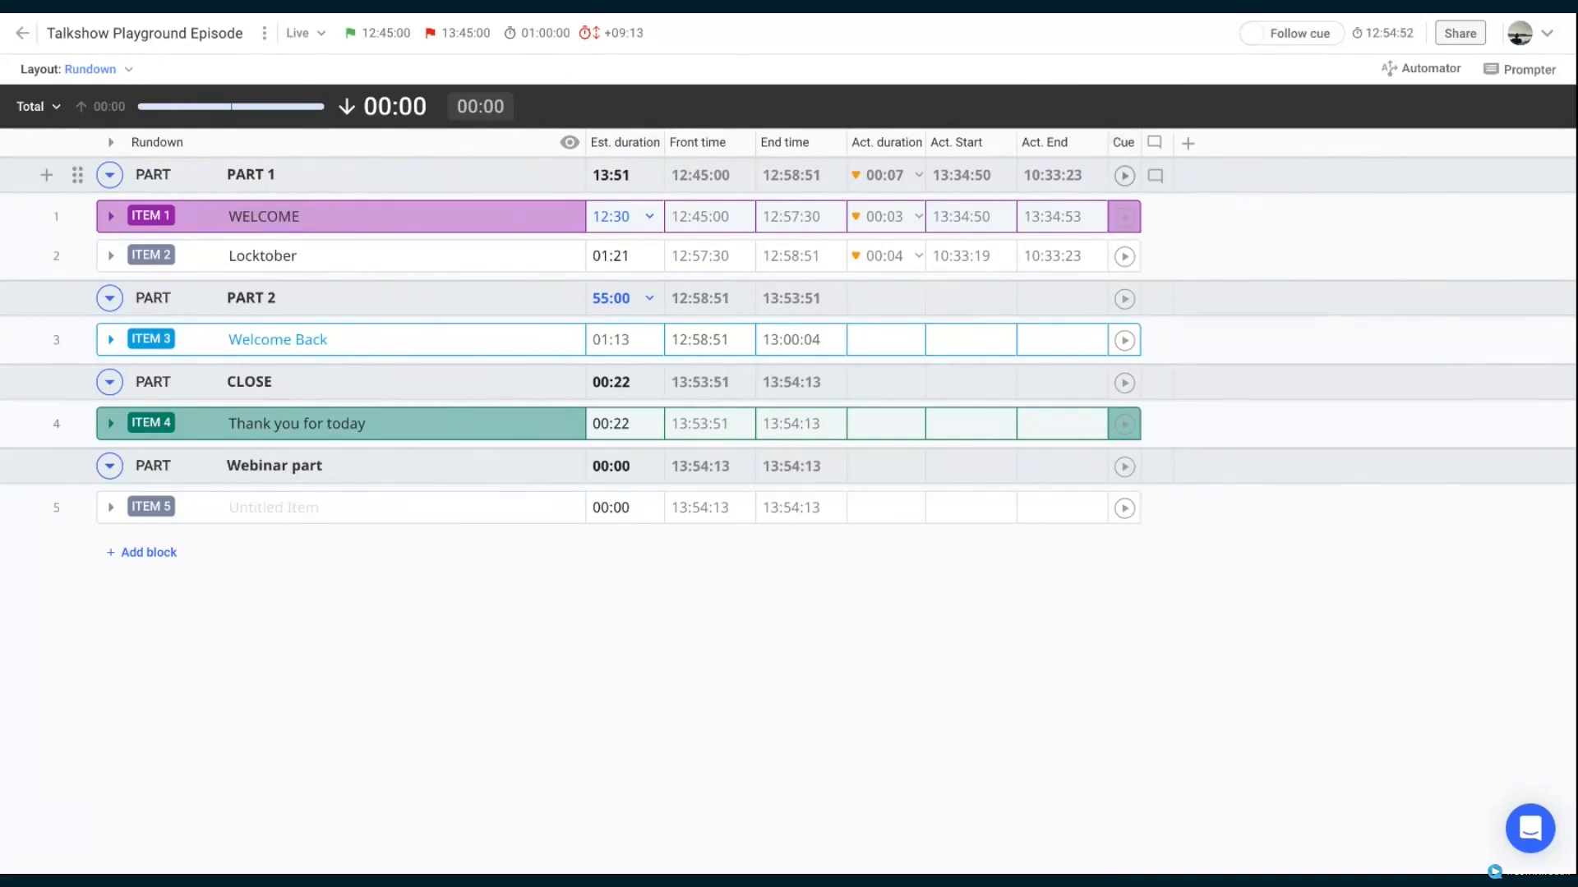
Start cueing the rundown at PART 1 and advance the cue to PART 2
left_click(1124, 175)
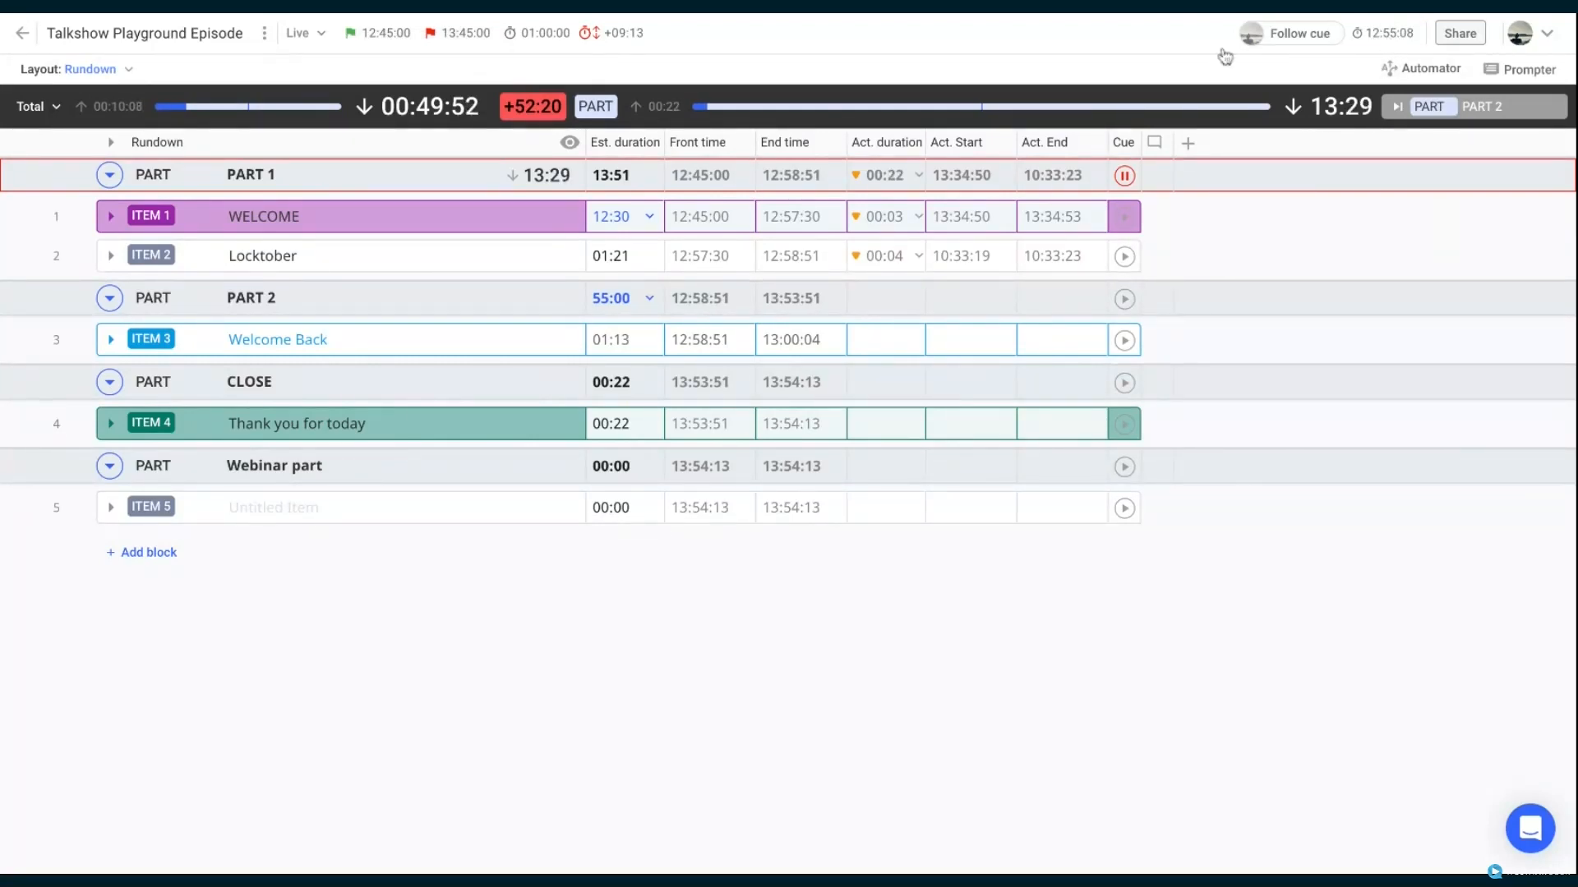
mouse_move(109, 115)
mouse_move(429, 120)
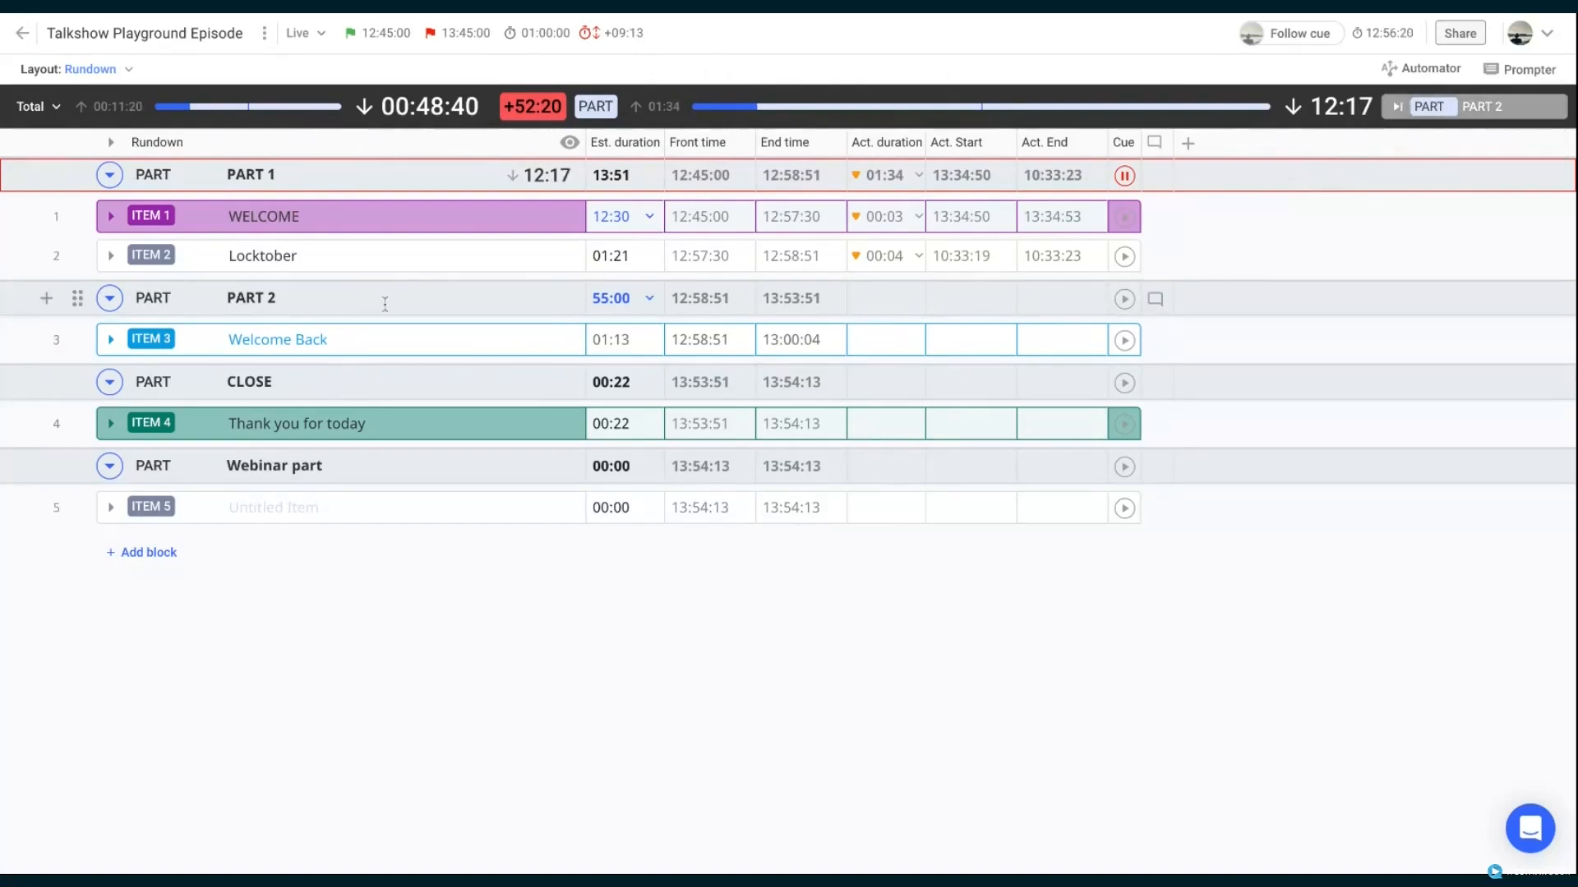
left_click(1479, 108)
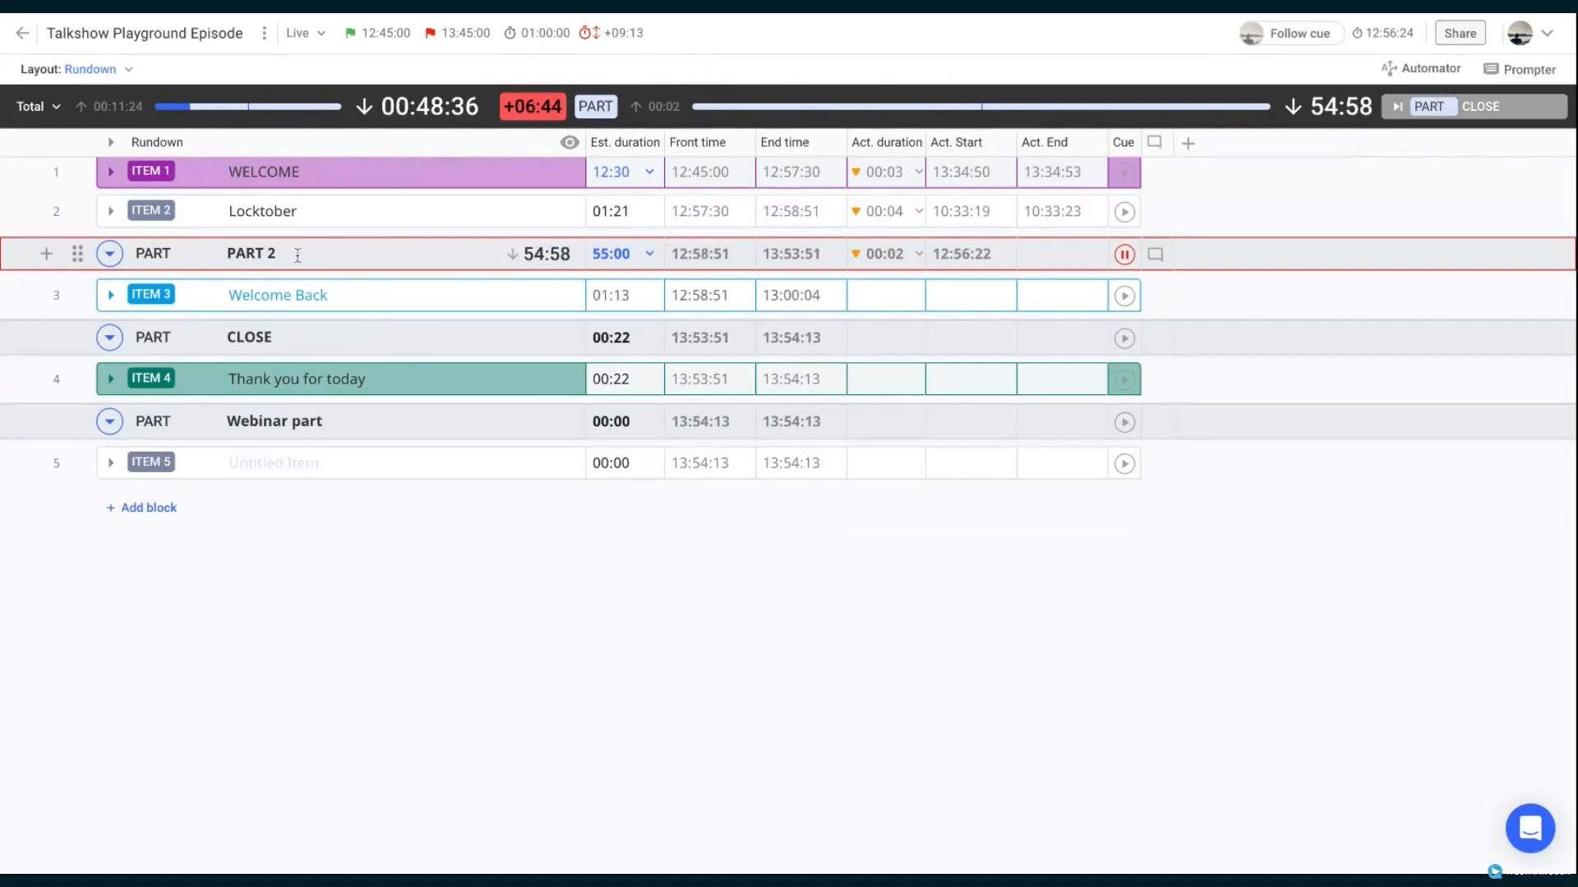
Cue the WELCOME, Locktober and Welcome Back items one after another
scroll(288, 253, "up", 1)
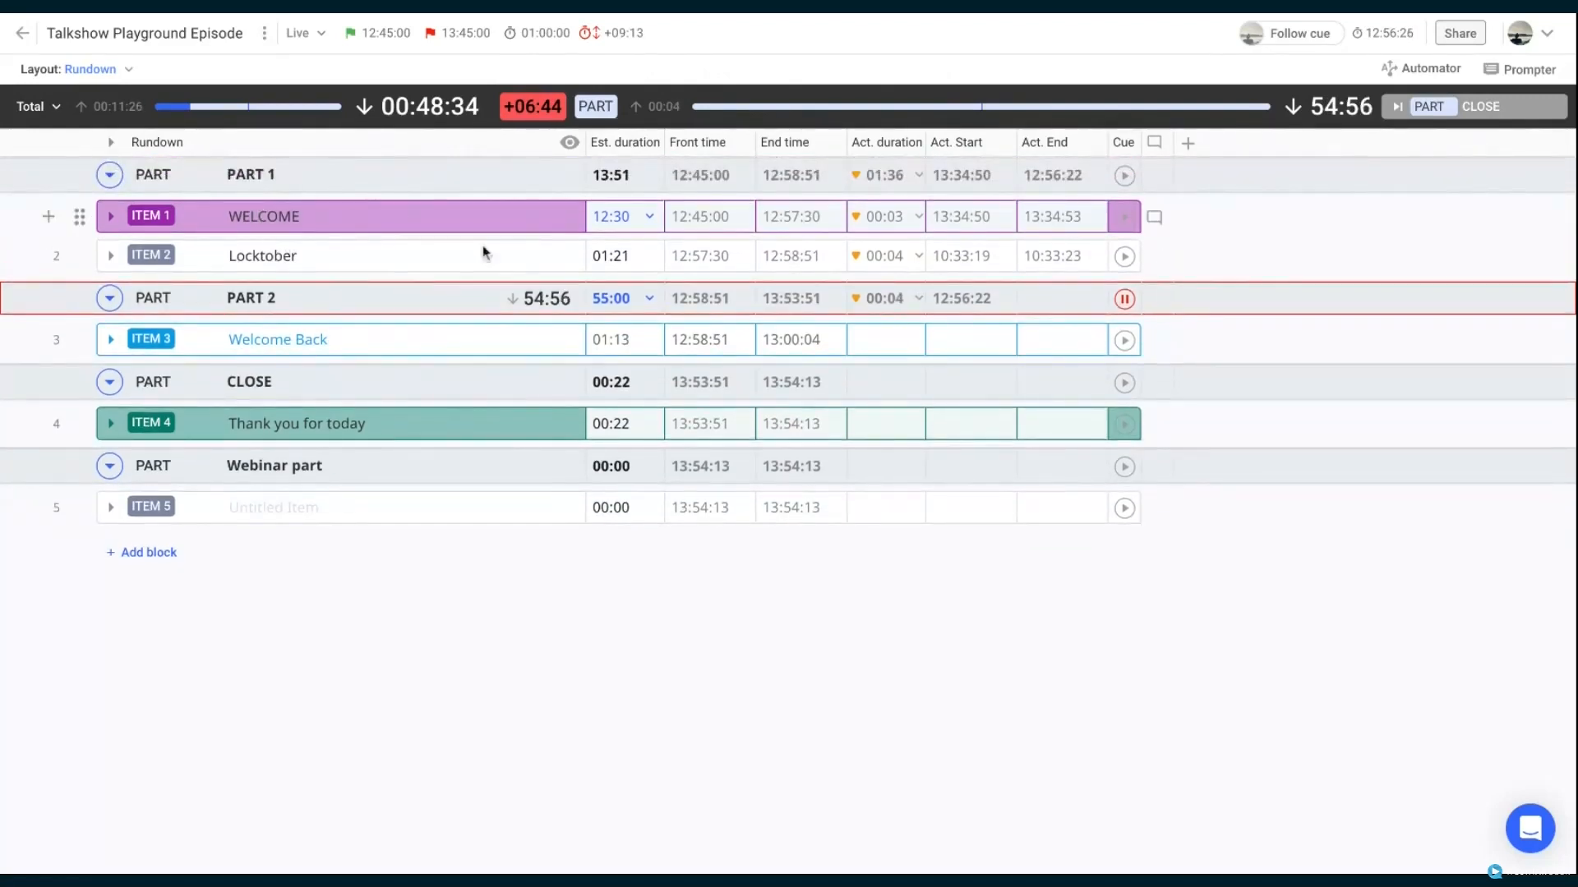
left_click(1124, 219)
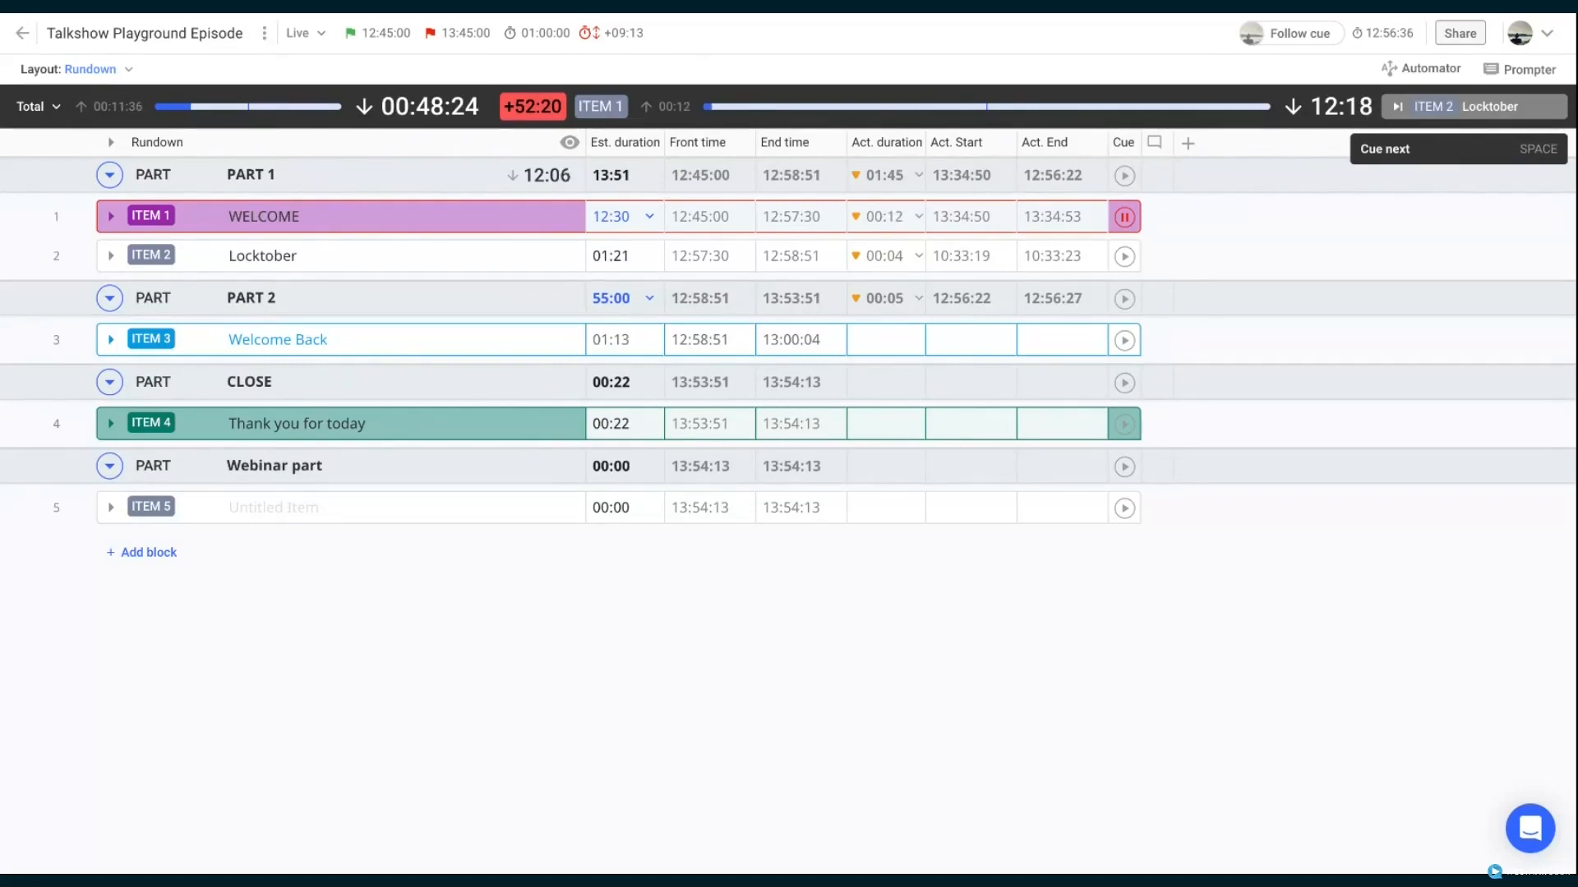
left_click(1462, 107)
scroll(1277, 460, "up", 1)
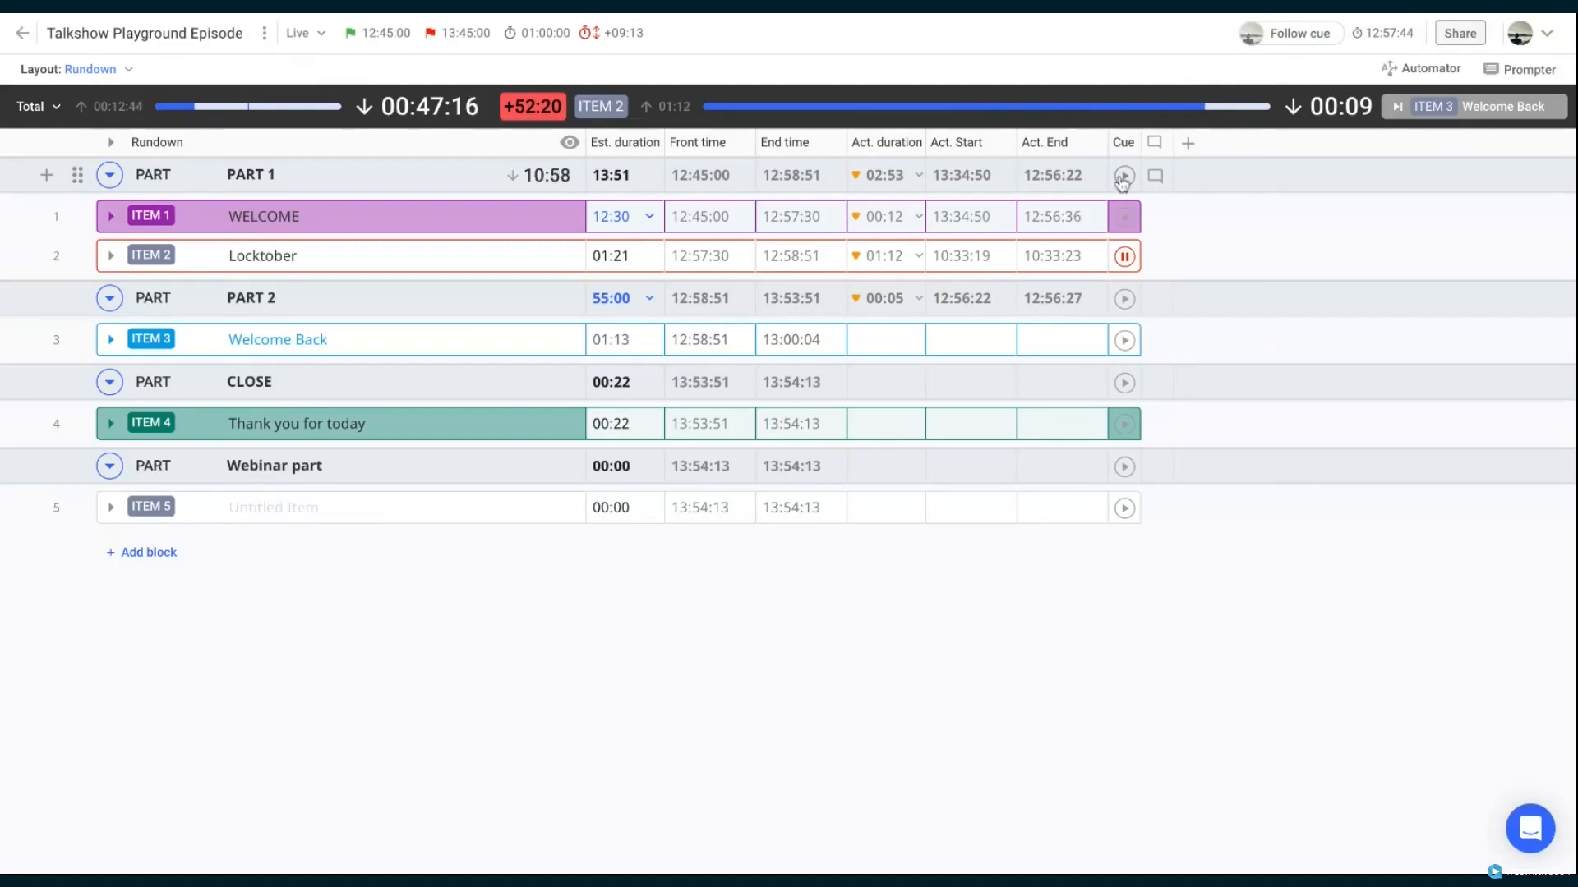
left_click(1123, 341)
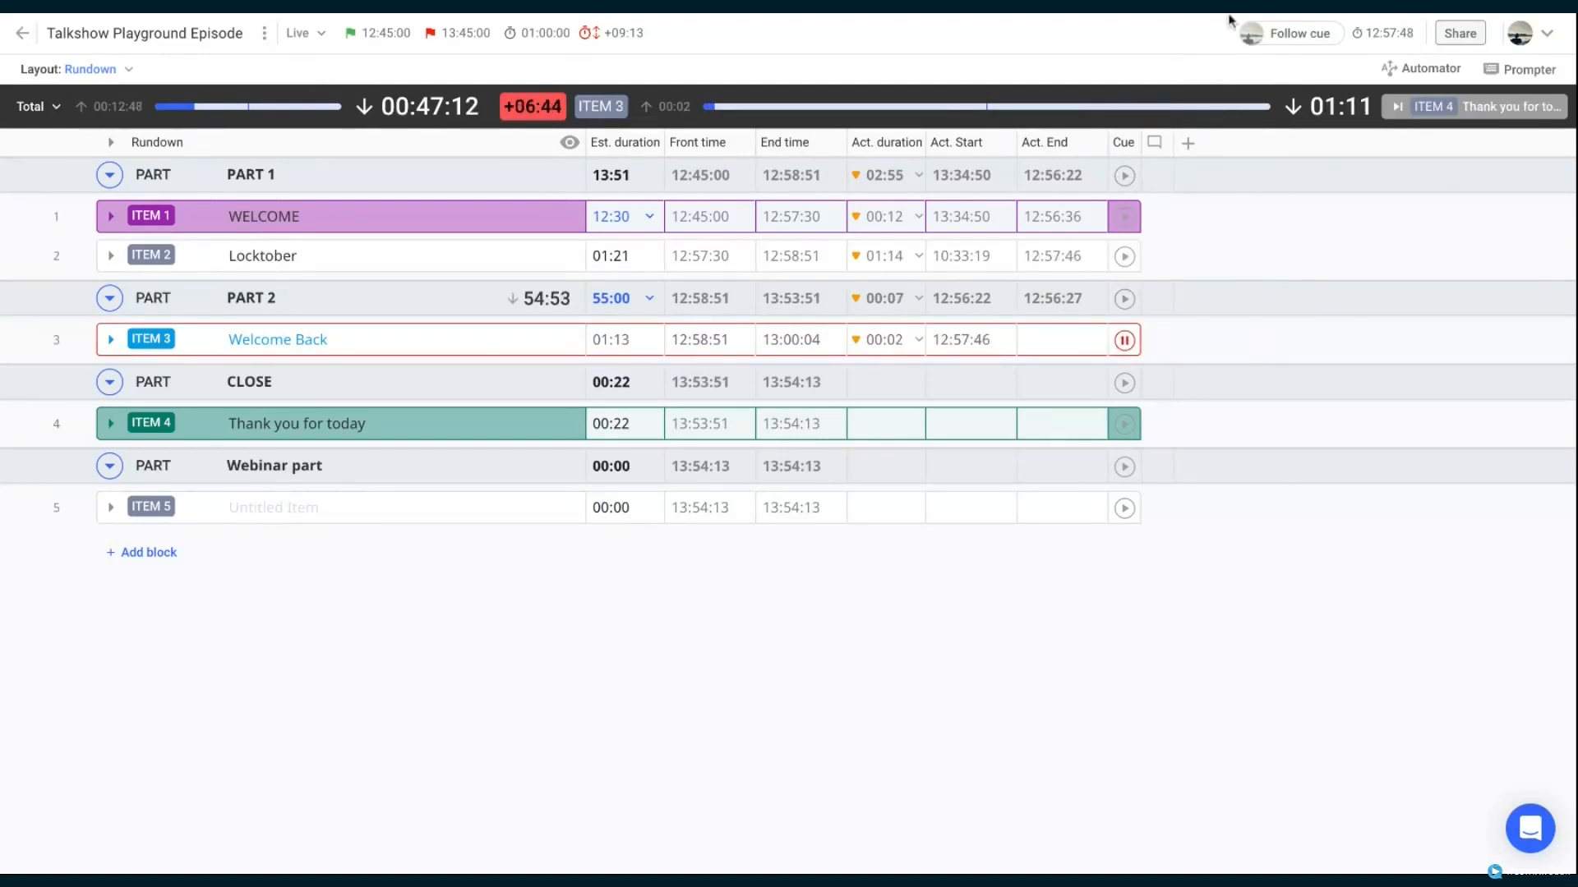